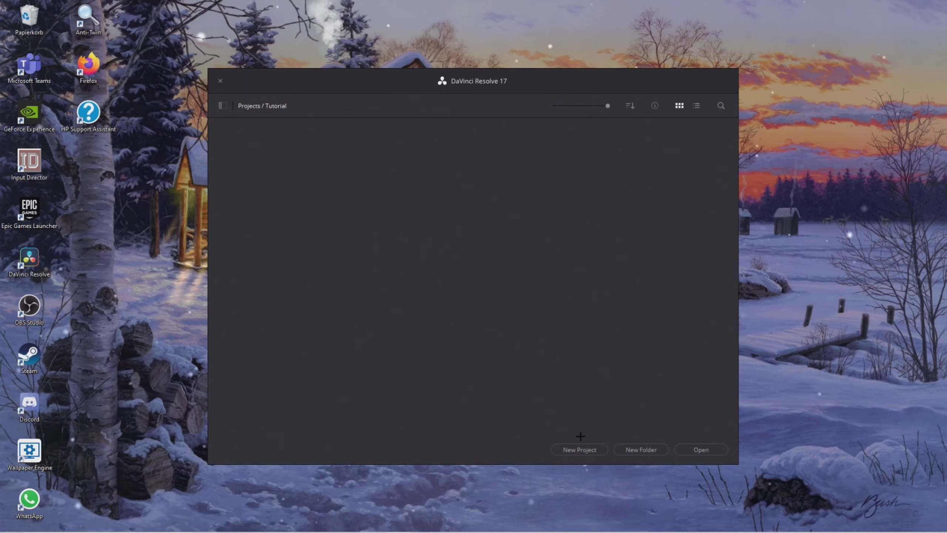
Create a new project named 'Tutorial Highlight'
click(590, 446)
text(Tutorial Highlight)
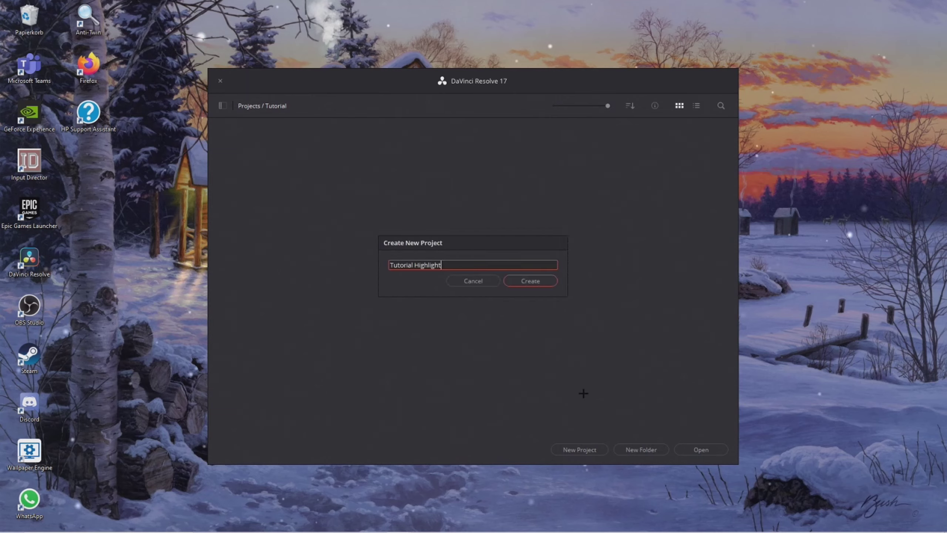
key(Return)
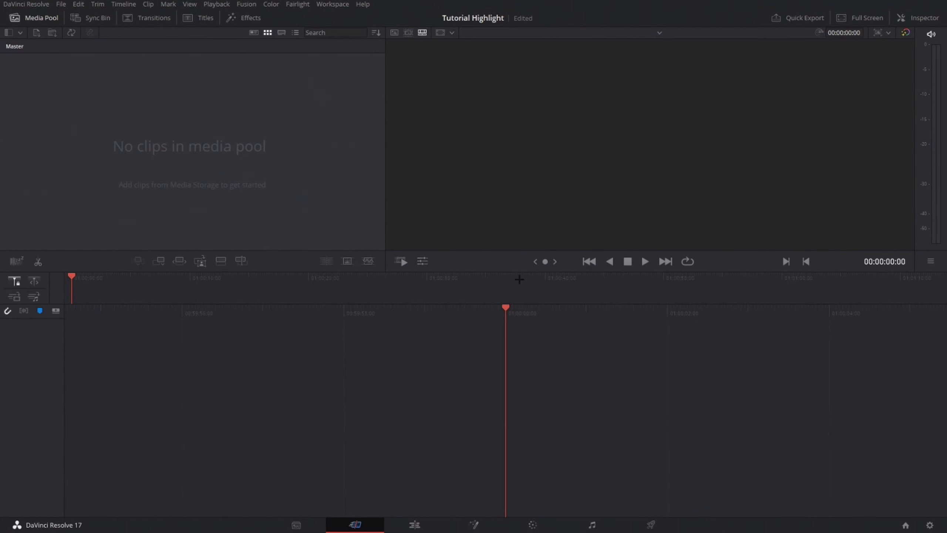
Set the timeline to a custom 2560 x 1440 resolution at 60 fps and save the settings
click(930, 523)
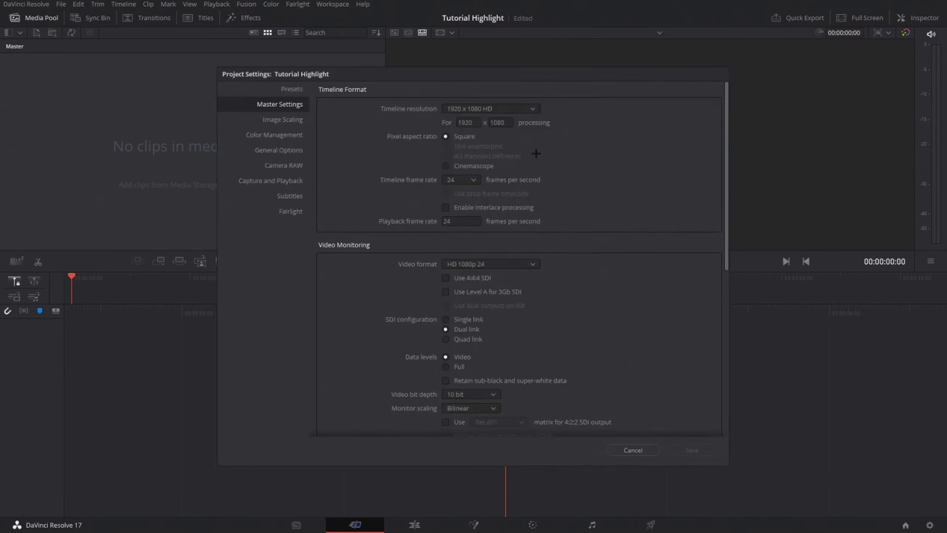
click(511, 108)
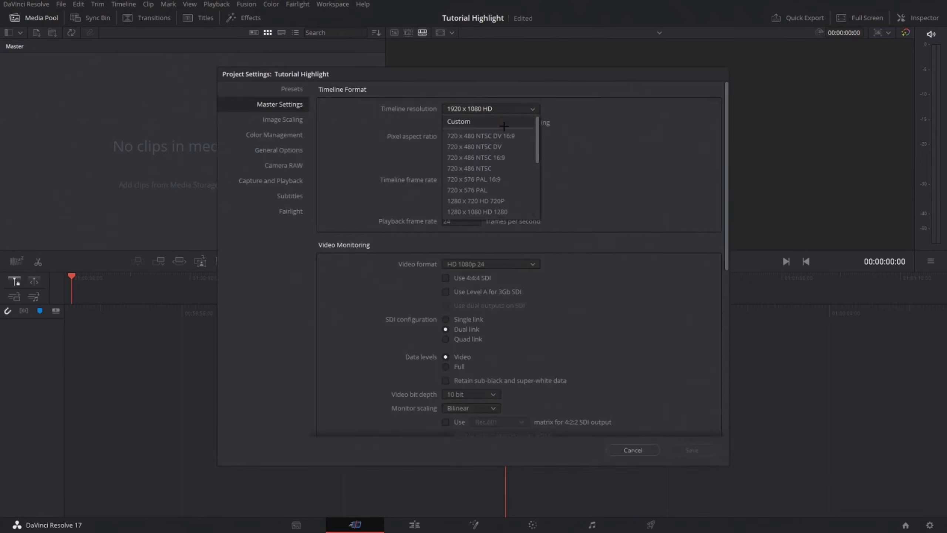
click(503, 122)
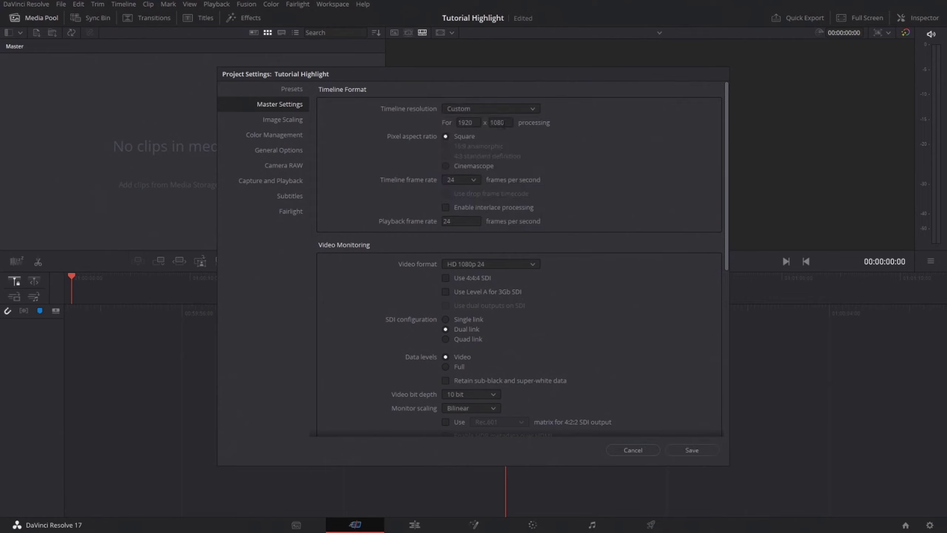
click(472, 123)
text(2)
click(503, 123)
text(1)
click(462, 180)
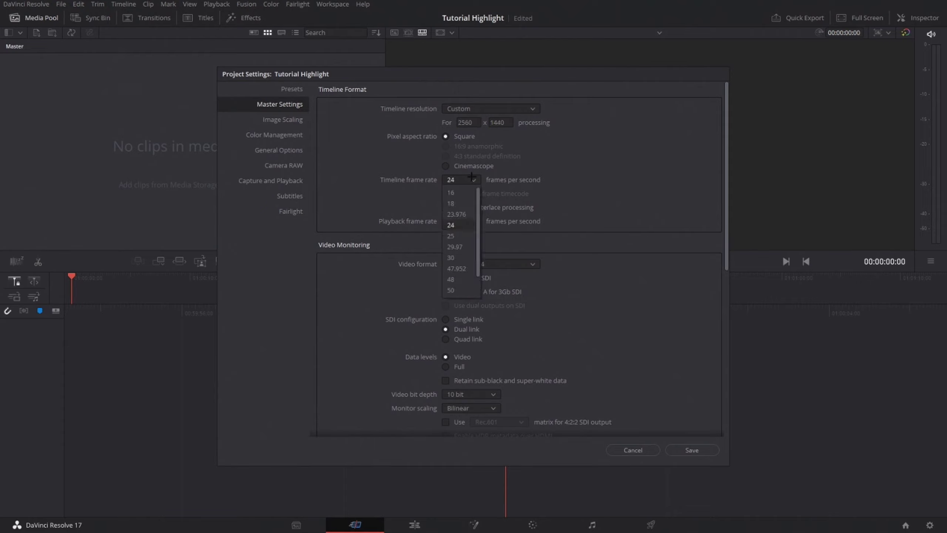
click(452, 289)
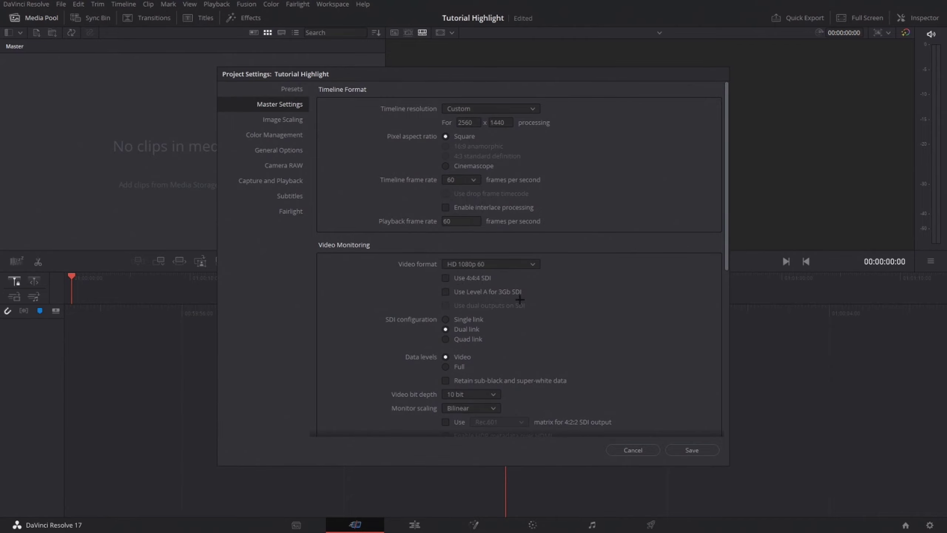
scroll(520, 300, down, 2)
click(692, 450)
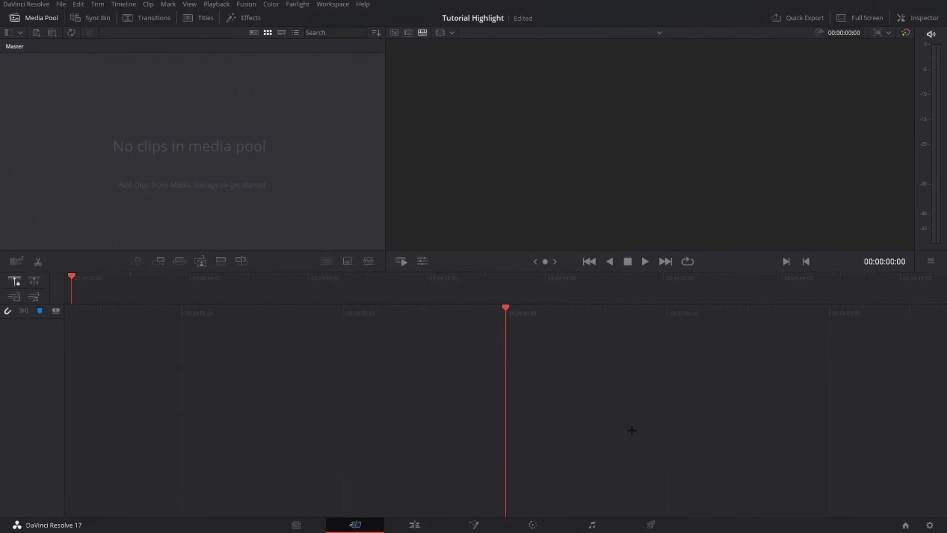
On the Edit page, import both Fortnite recordings from AATutorial, matching the project frame rate to them
click(414, 524)
key(super)
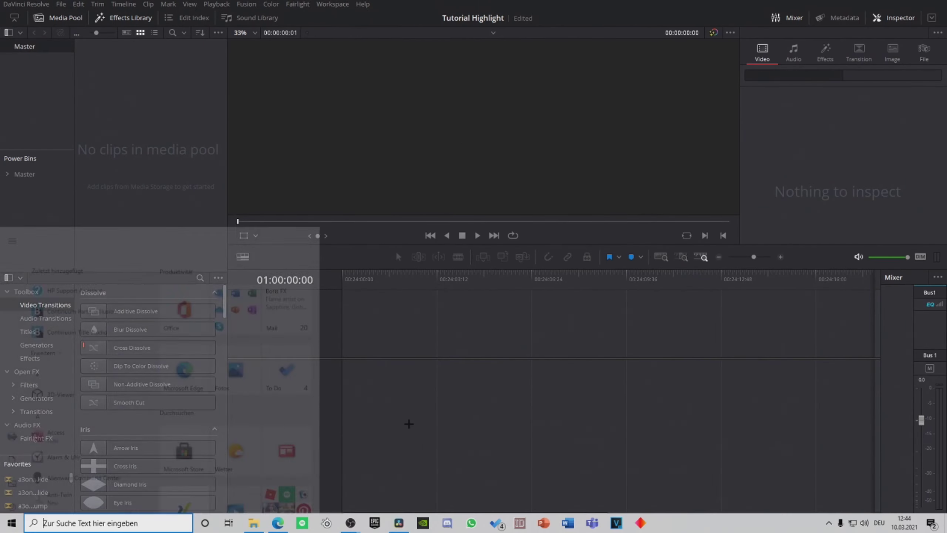
key(super+e)
drag(448, 93, 643, 99)
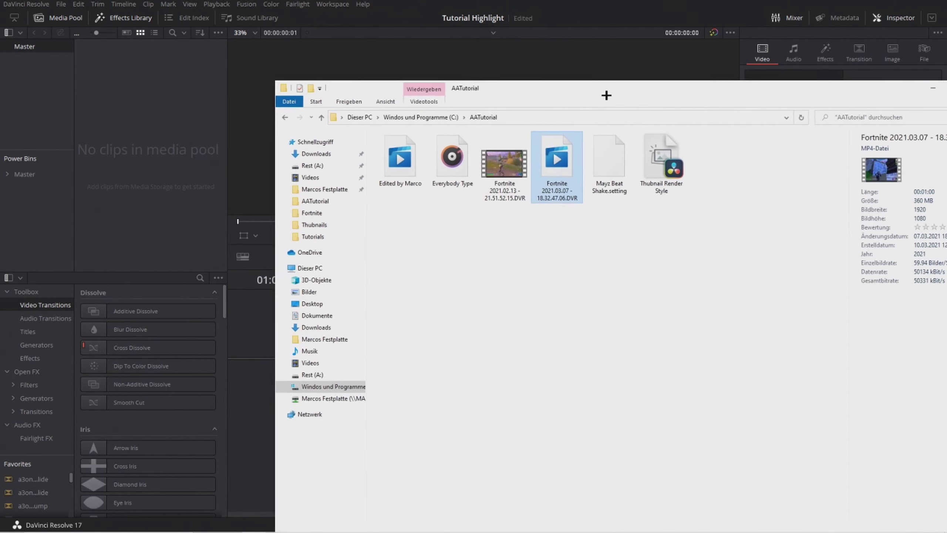
mouse_move(571, 216)
mouse_down()
mouse_move(530, 187)
mouse_move(194, 132)
mouse_up()
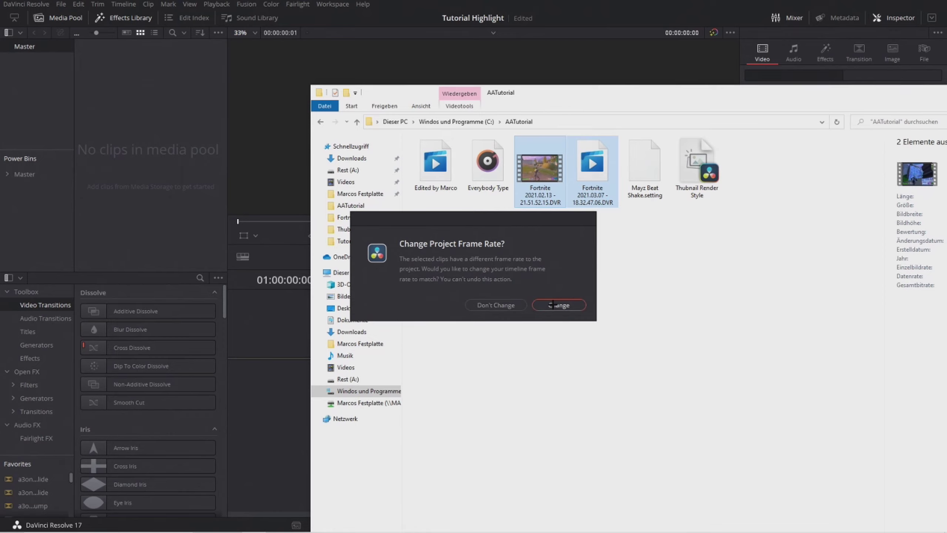
click(552, 306)
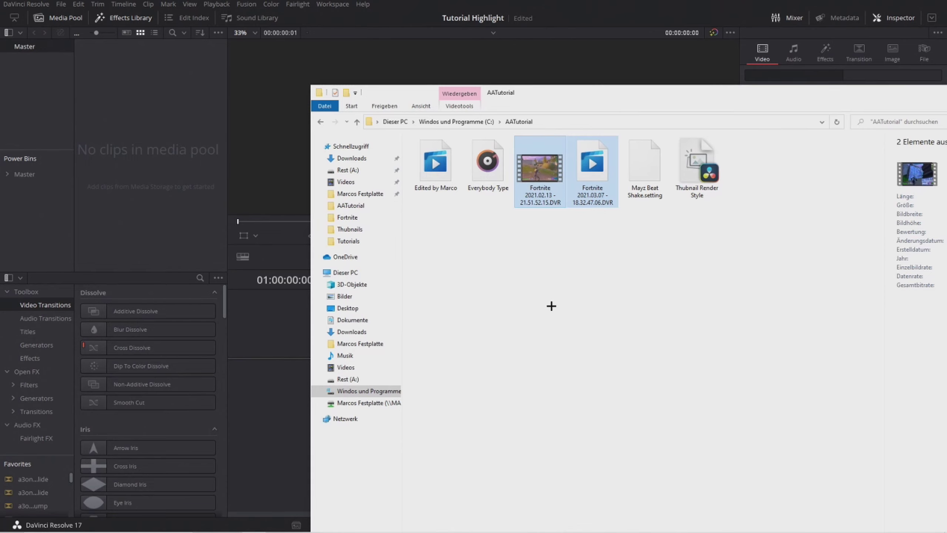
Add the Everybody Type song and the Edited by Marco clip to the media pool
click(490, 180)
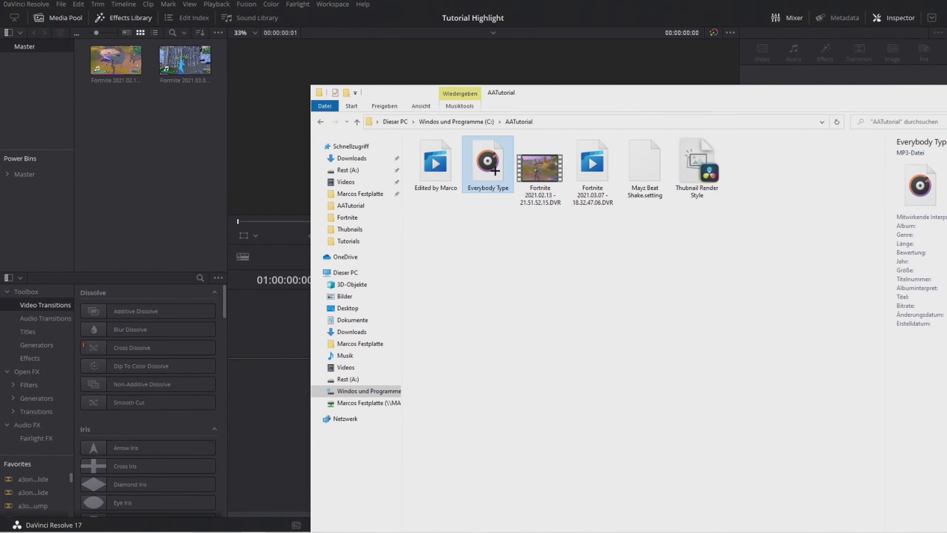
drag(495, 171, 138, 131)
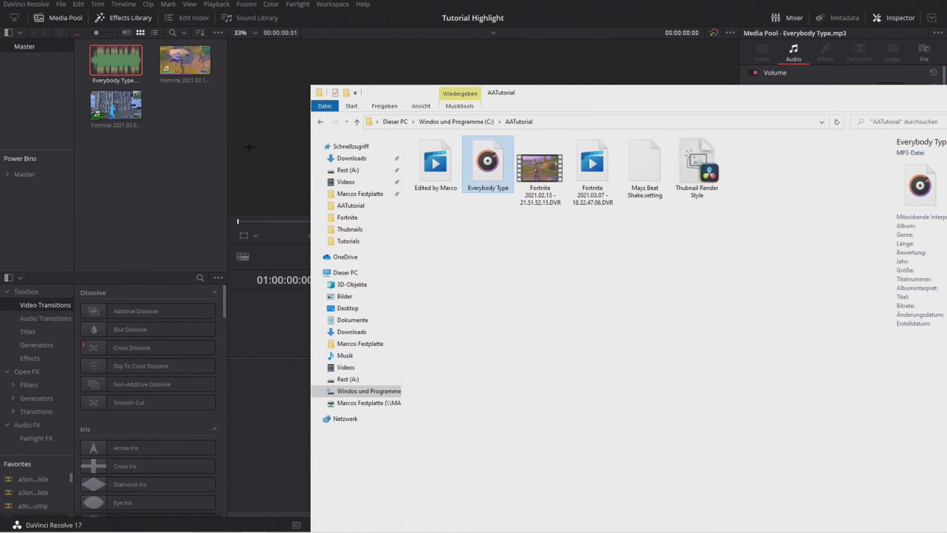
drag(614, 96, 568, 96)
click(385, 194)
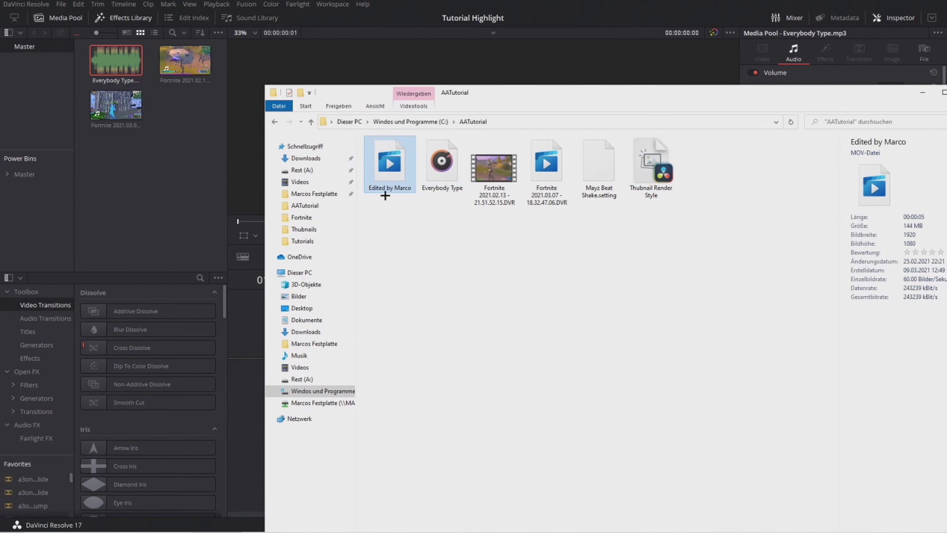
mouse_move(375, 157)
mouse_down()
mouse_move(226, 271)
mouse_move(119, 164)
mouse_up()
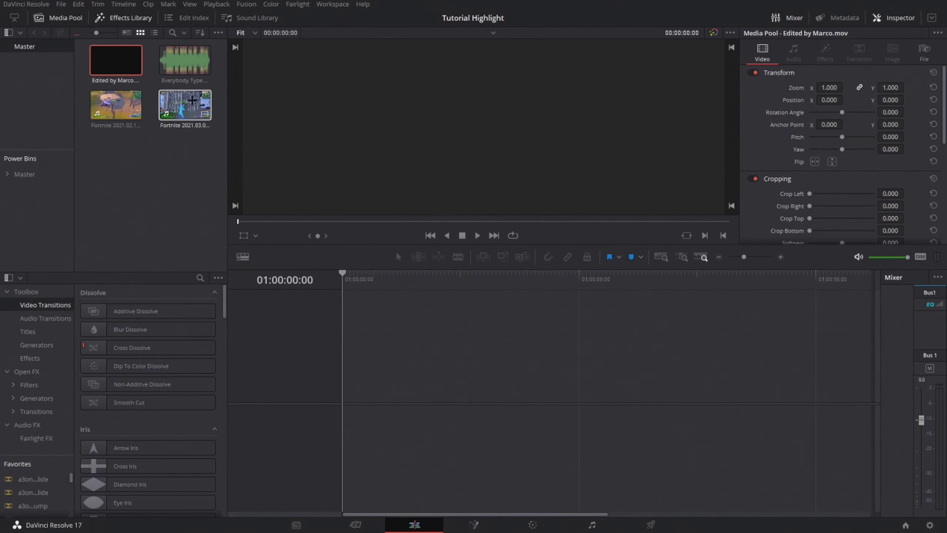
Load the Fortnite 2021.03.07 clip with audio muted and find the moment at 00:00:50:36
click(186, 108)
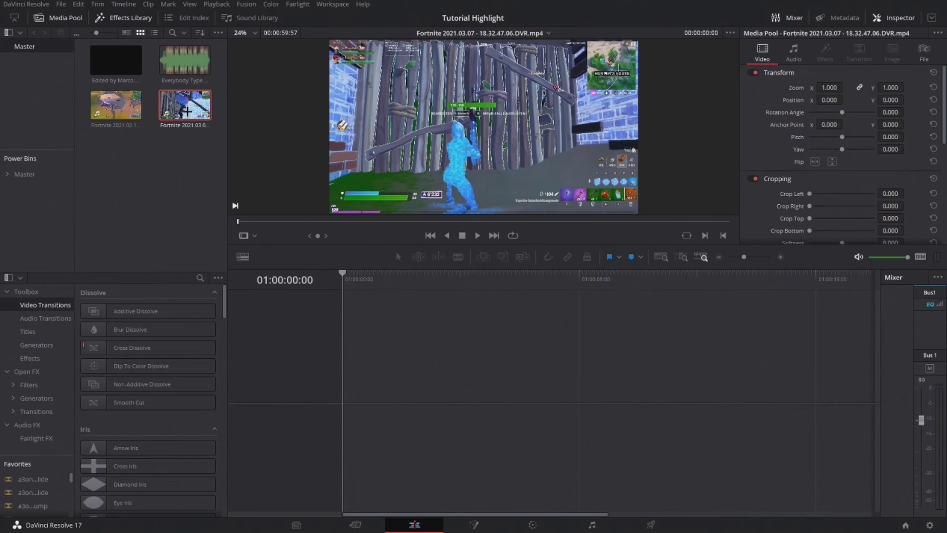
mouse_move(238, 220)
mouse_down()
mouse_move(621, 221)
mouse_move(658, 235)
mouse_up()
click(859, 256)
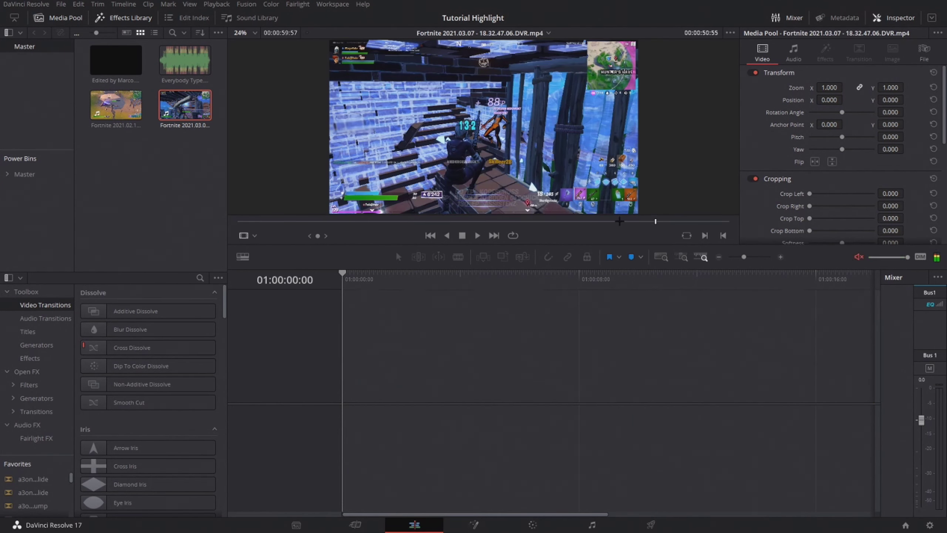
click(637, 221)
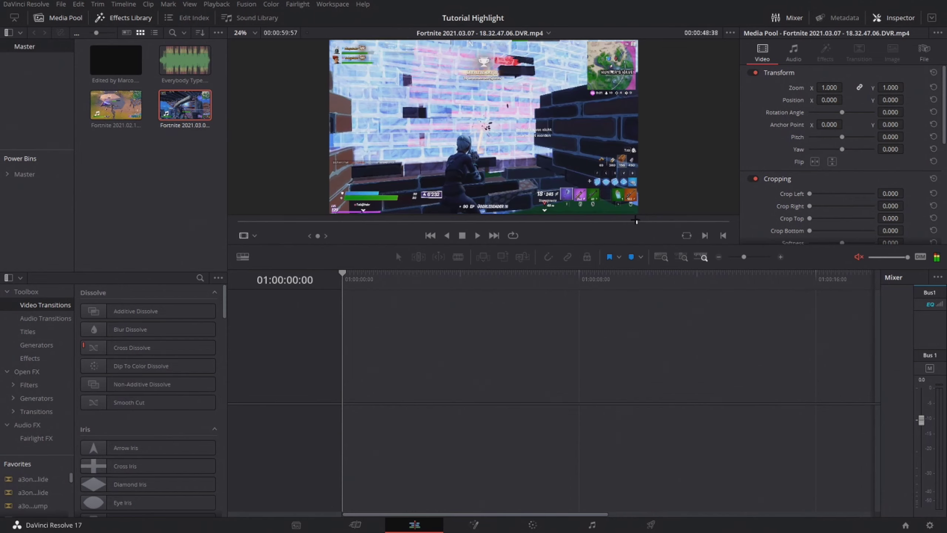
mouse_move(518, 170)
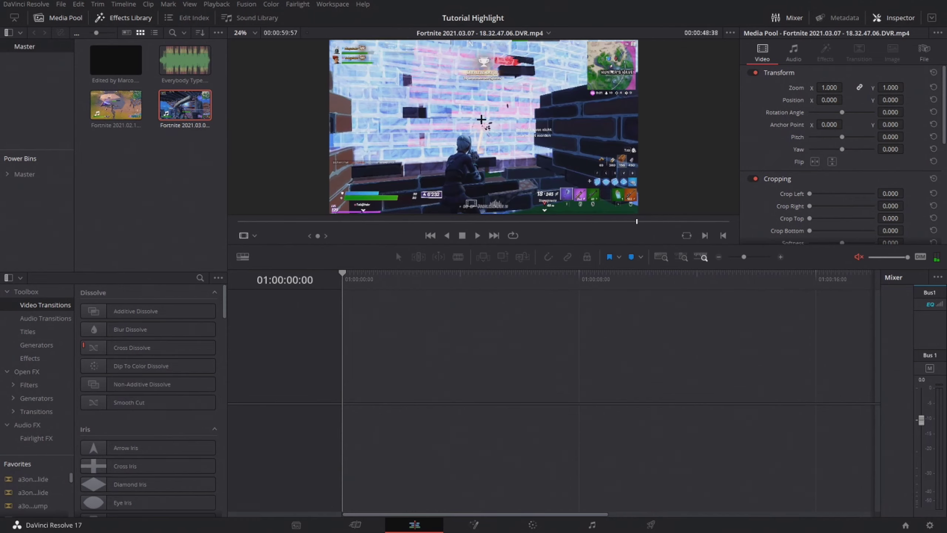
key(space)
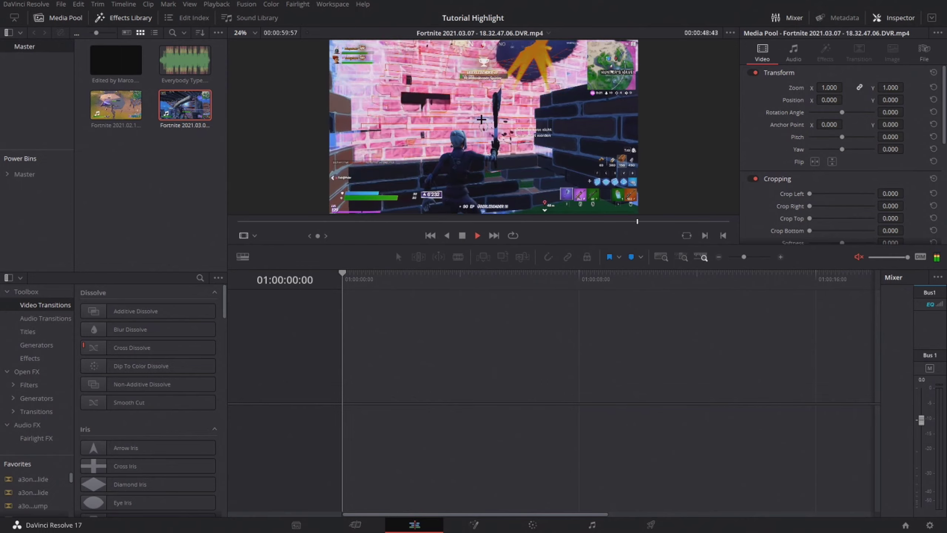
key(space)
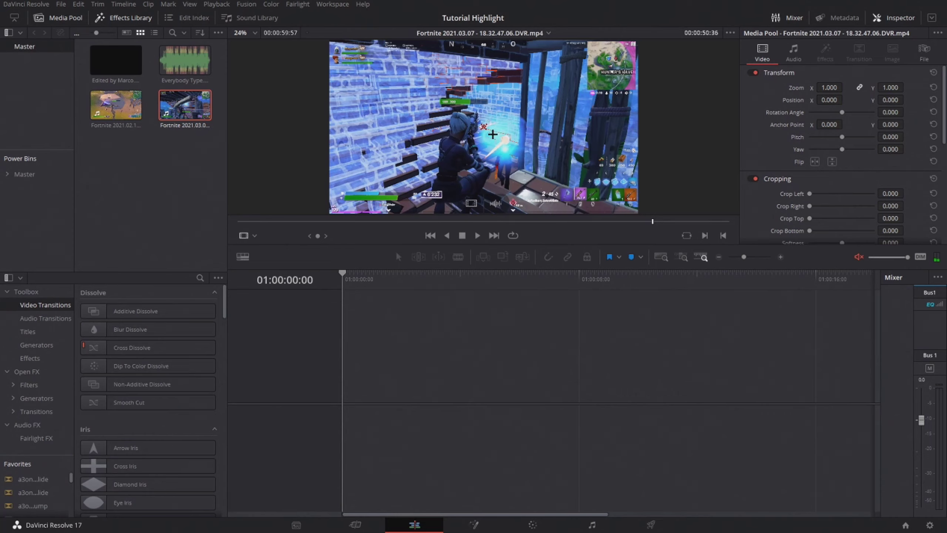
scroll(487, 137, up, 5)
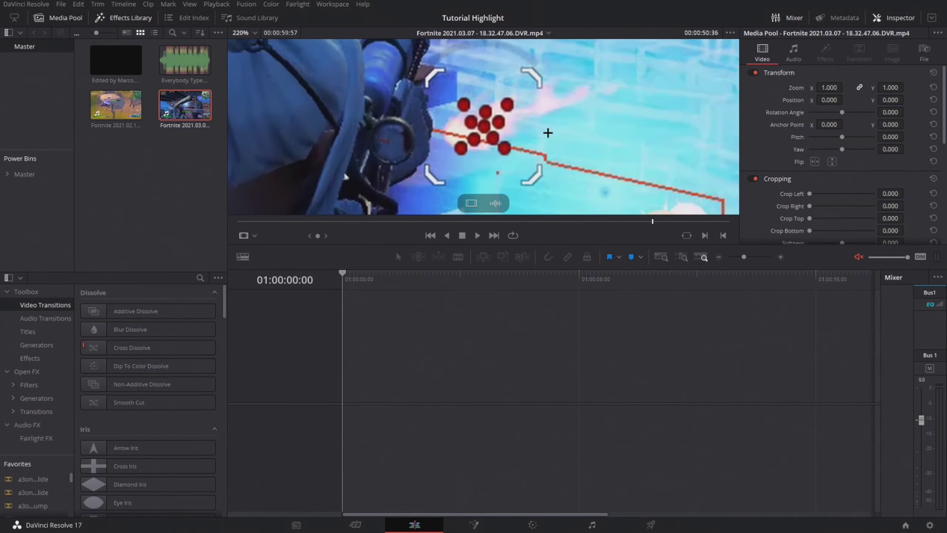
scroll(548, 133, down, 6)
scroll(522, 141, up, 1)
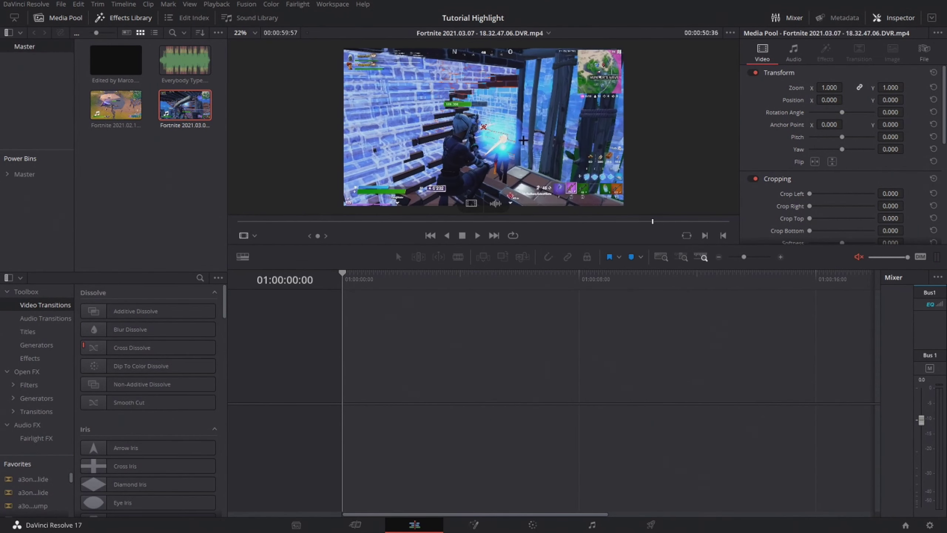
Add a marker at 00:00:50:36, set the in point at 00:00:49:32, then move to 00:00:52:07
key(m)
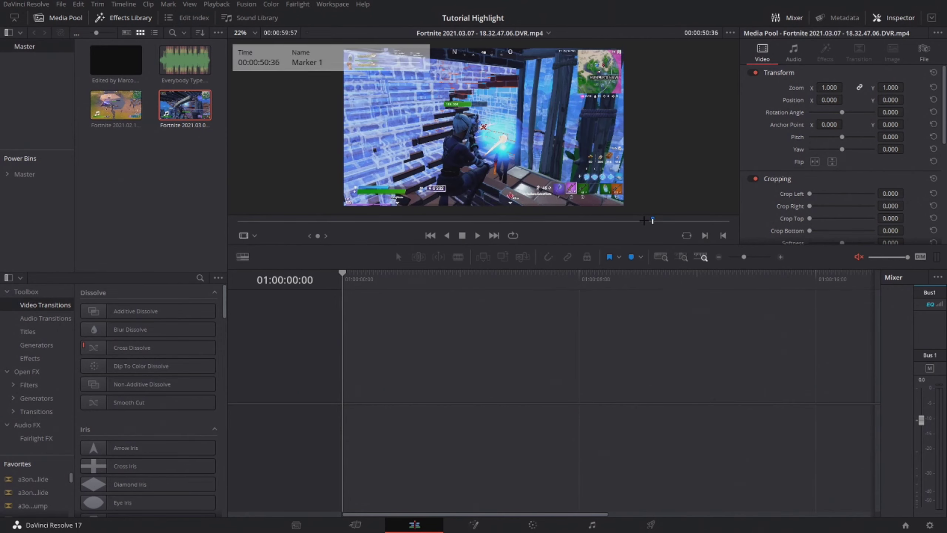
click(645, 220)
key(i)
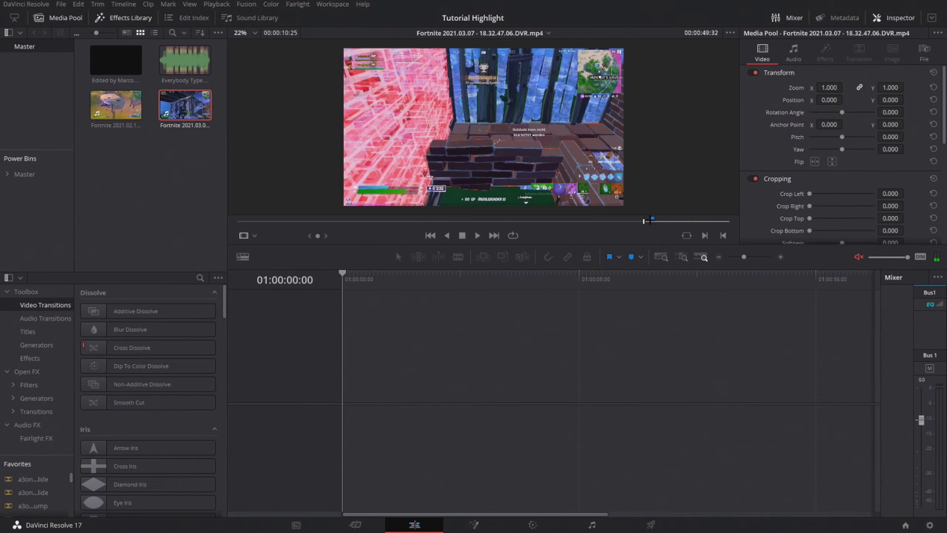
click(665, 221)
Put the marked 2021.03.07 highlight on a new Timeline 1, then preview the Fortnite 2021.02.13 clip
key(o)
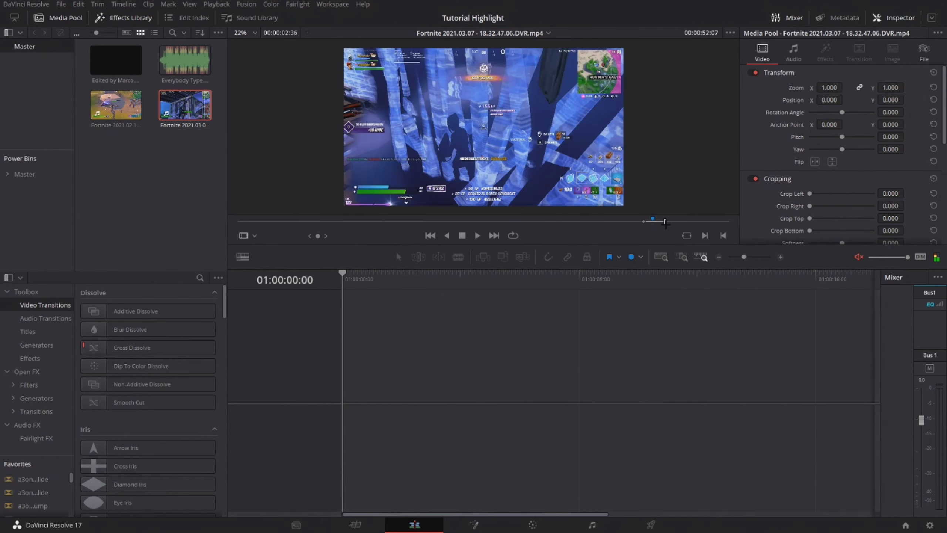
drag(185, 105, 418, 384)
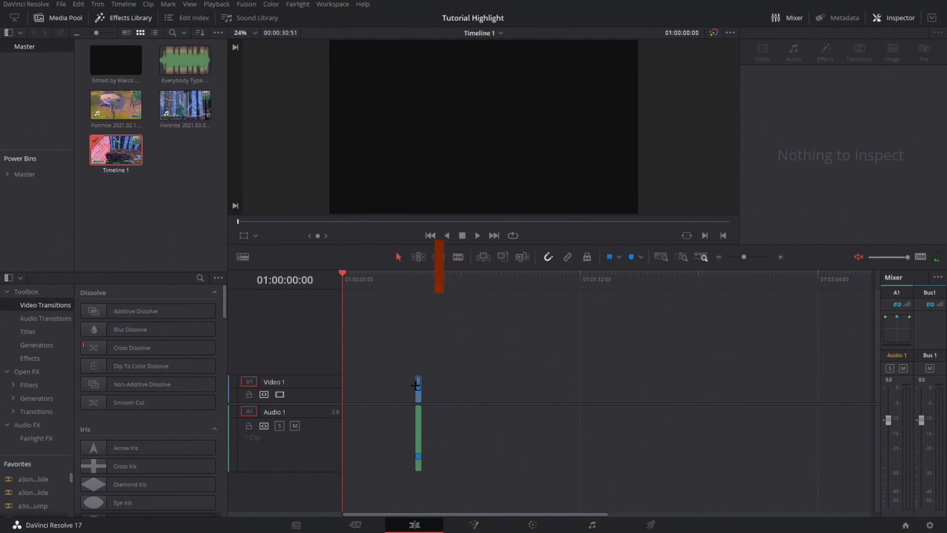
double_click(115, 105)
key(space)
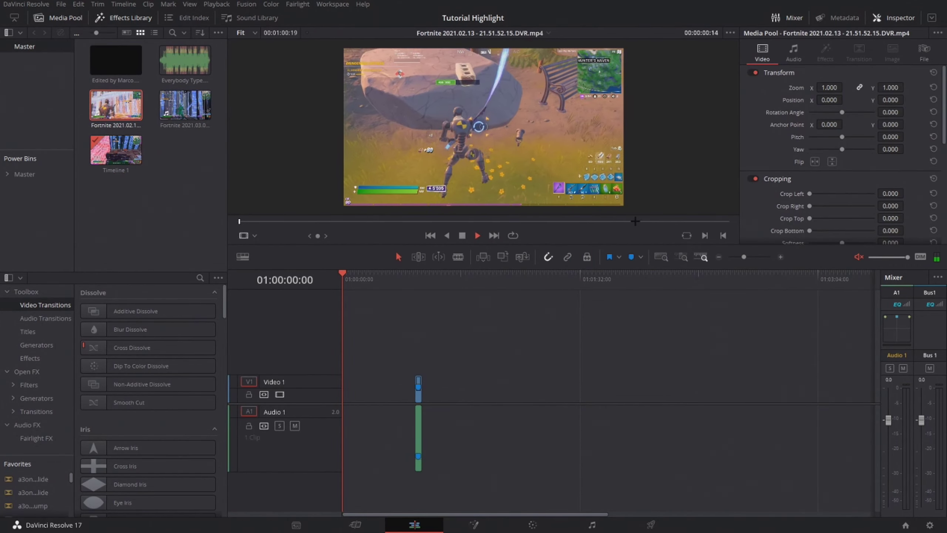
key(i)
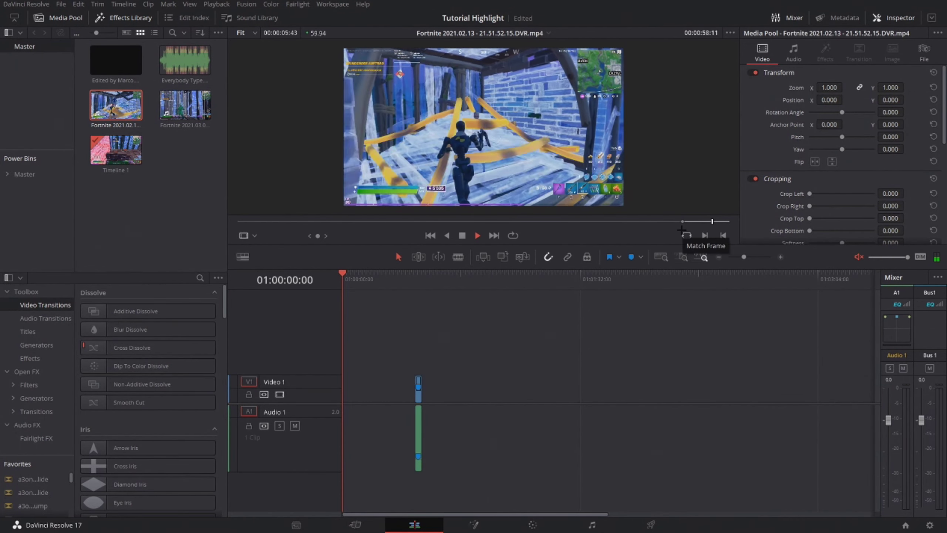
key(space)
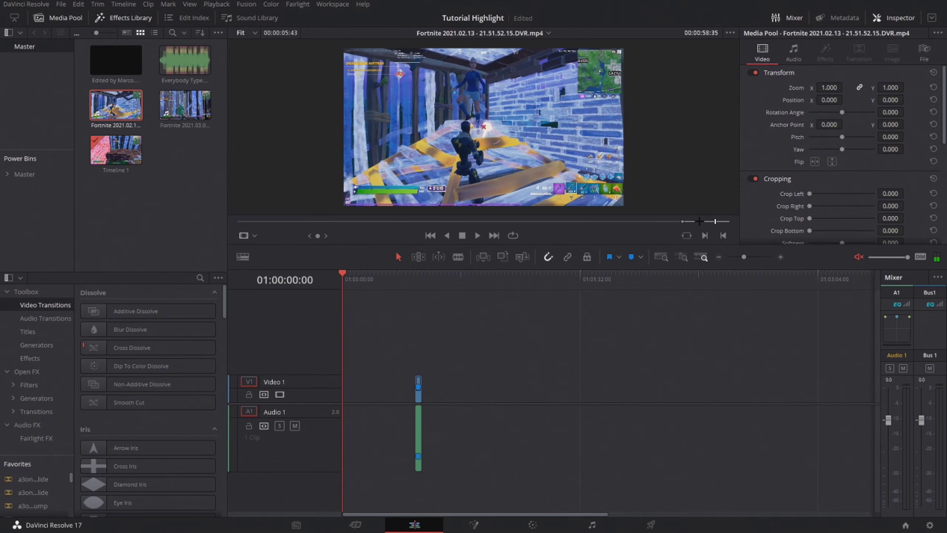
Mark and add a 2021.02.13 section to the timeline, and place Everybody Type.mp3 on Audio 2
key(m)
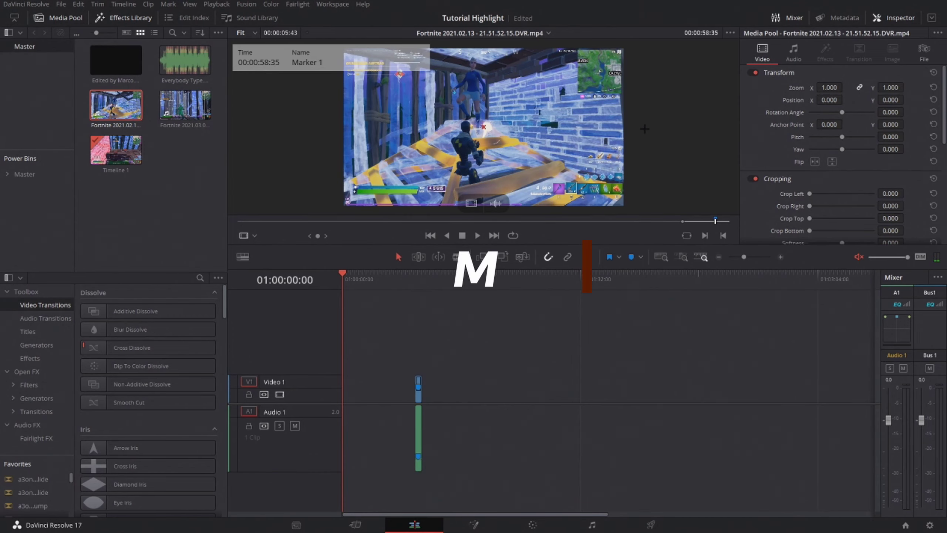
key(o)
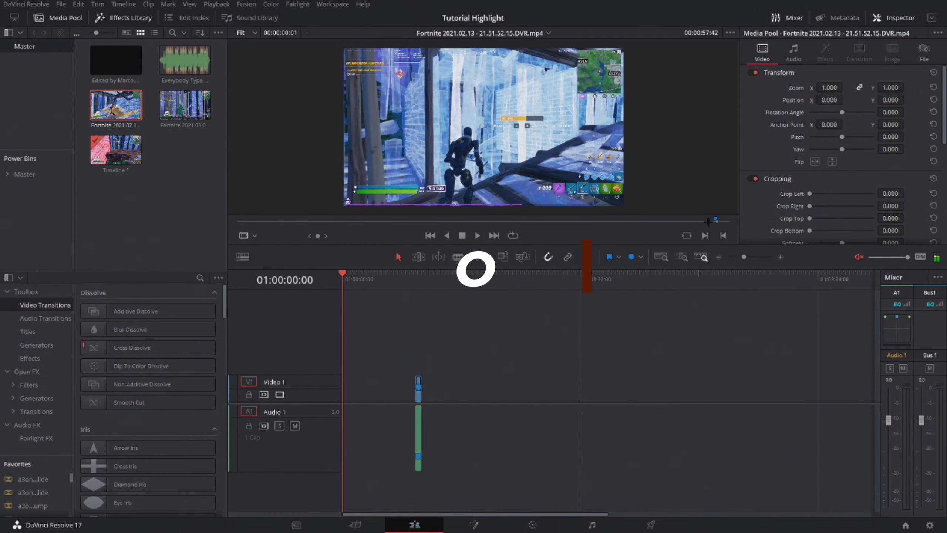
key(i)
drag(115, 106, 465, 388)
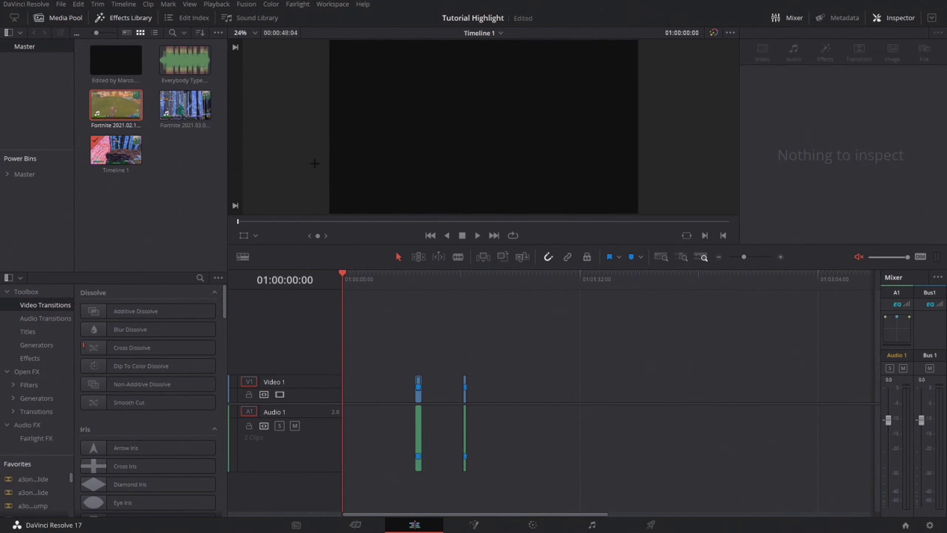
drag(177, 58, 590, 511)
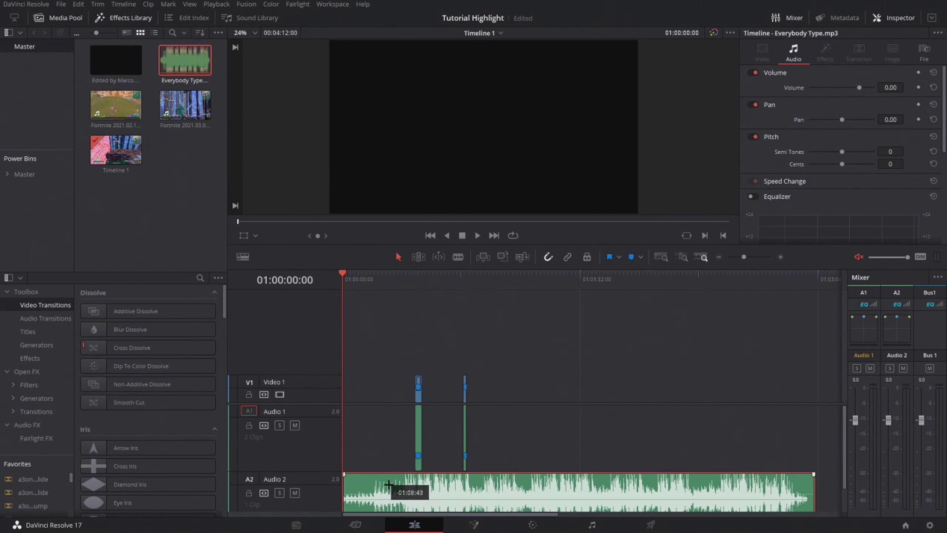
Align the Everybody Type music with the timeline start and save the project
drag(591, 511, 408, 497)
click(418, 277)
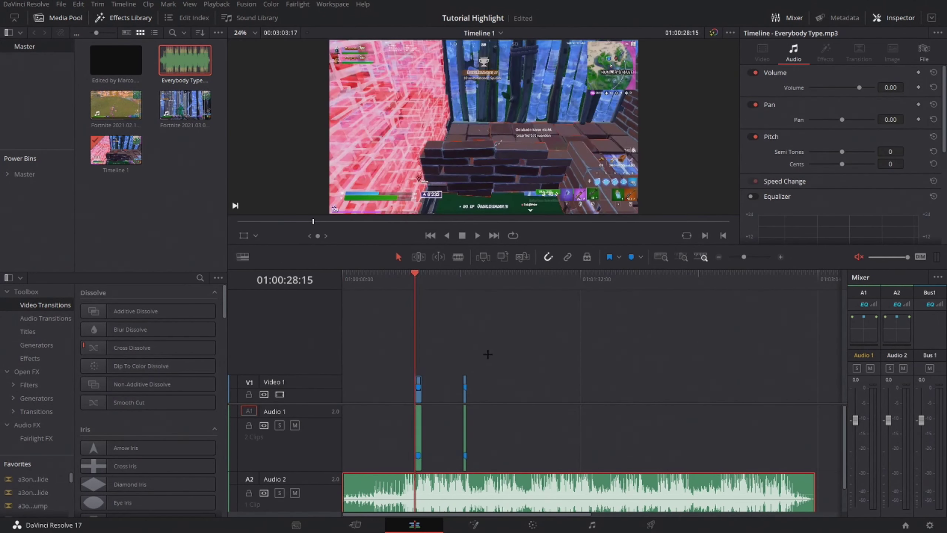
key(ctrl+s)
Show retime controls on the Fortnite 2021.03.07 clip and add a speed point near its marker
alt+scroll(515, 377, up, 2)
alt+scroll(537, 381, up, 2)
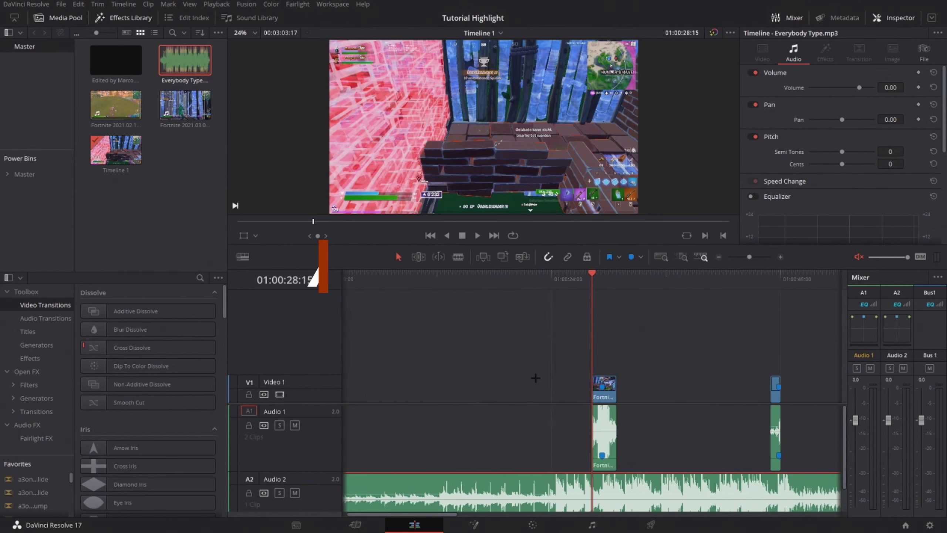
alt+scroll(549, 376, up, 2)
alt+scroll(634, 362, up, 2)
drag(575, 280, 586, 279)
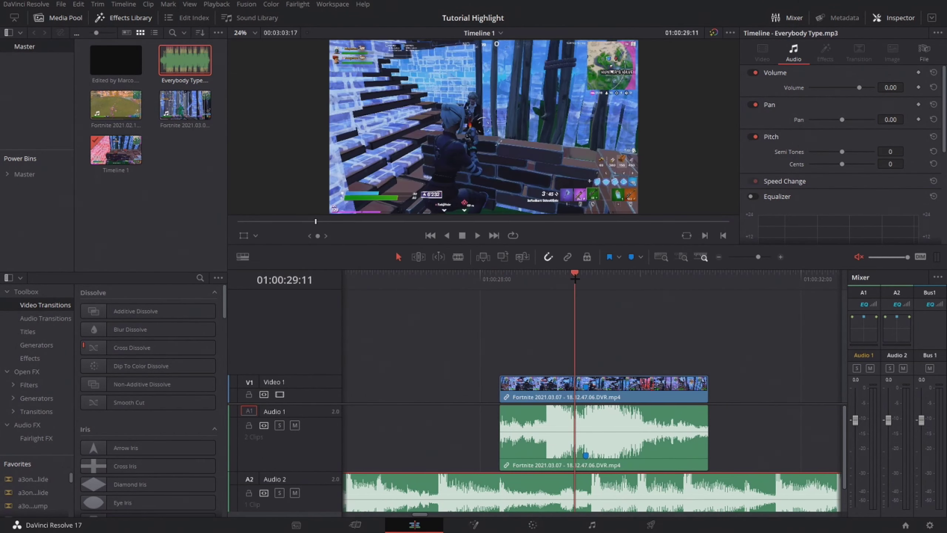
scroll(597, 343, right, 3)
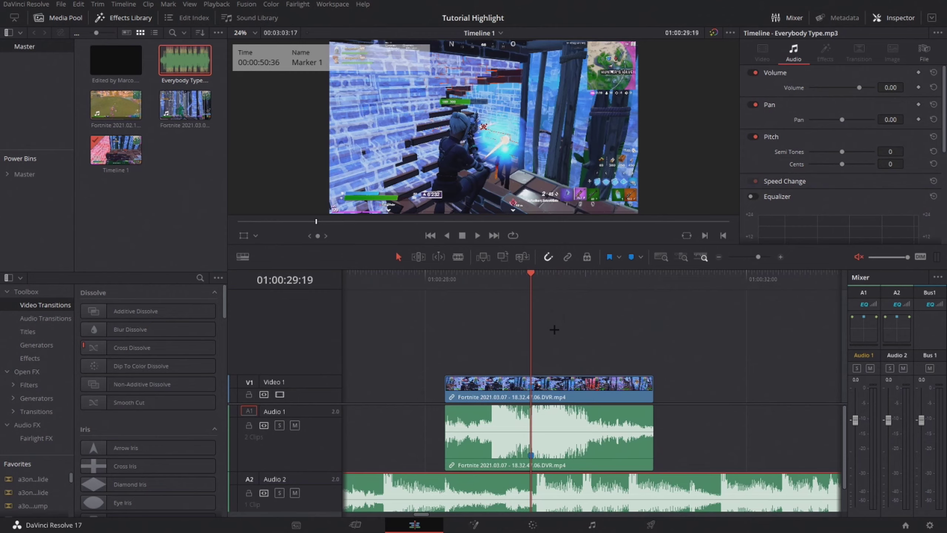
key(Left)
key(Left)
key(Left)
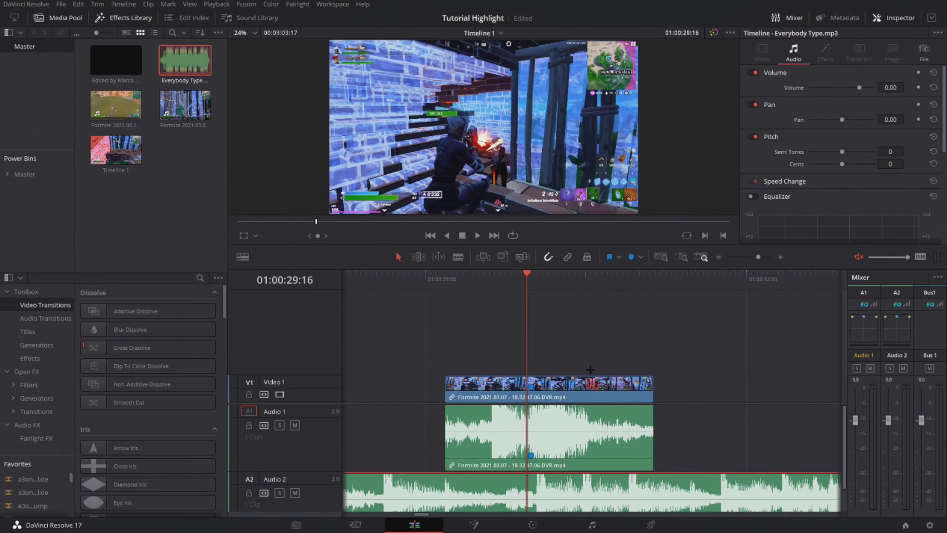
click(598, 390)
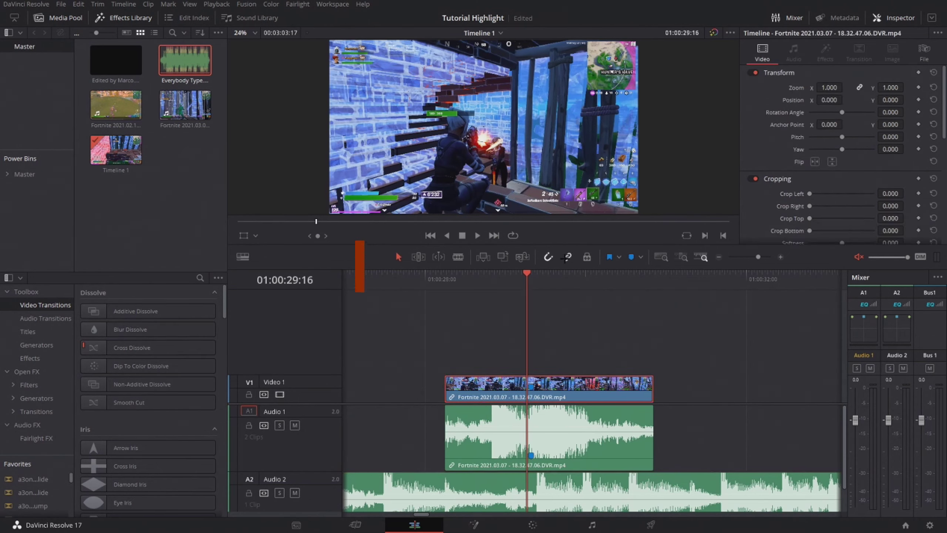
key(ctrl+r)
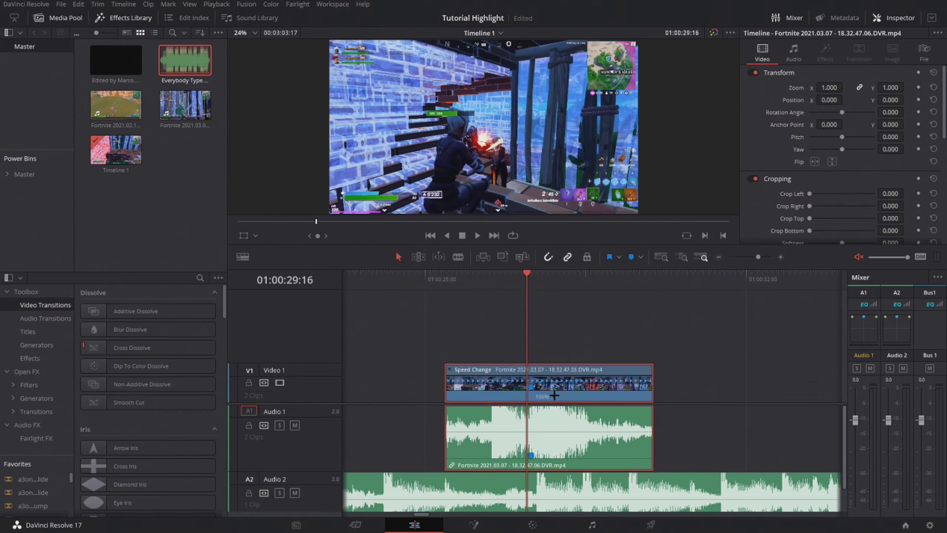
click(555, 395)
click(581, 410)
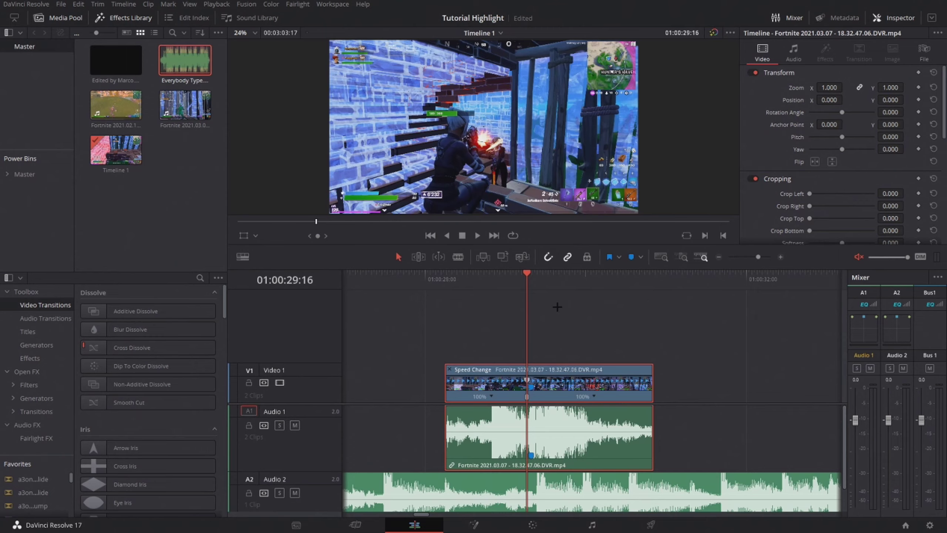
Add a second speed point a little later in the 2021.03.07 clip
scroll(563, 325, up, 3)
scroll(570, 332, up, 3)
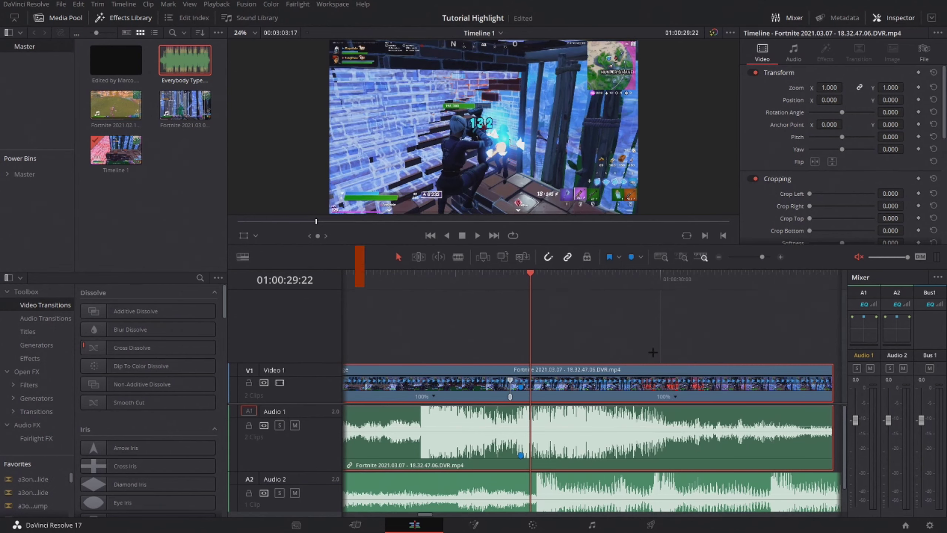
click(675, 396)
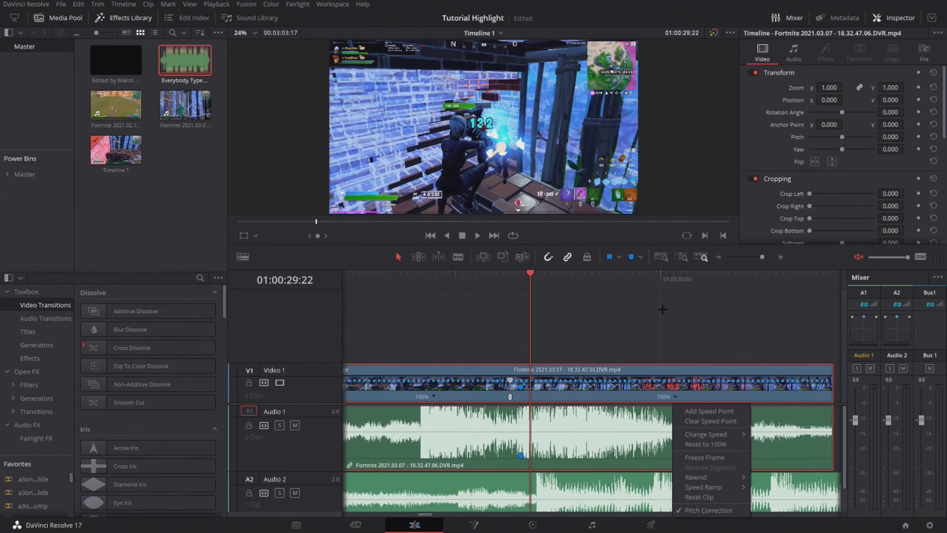
click(709, 411)
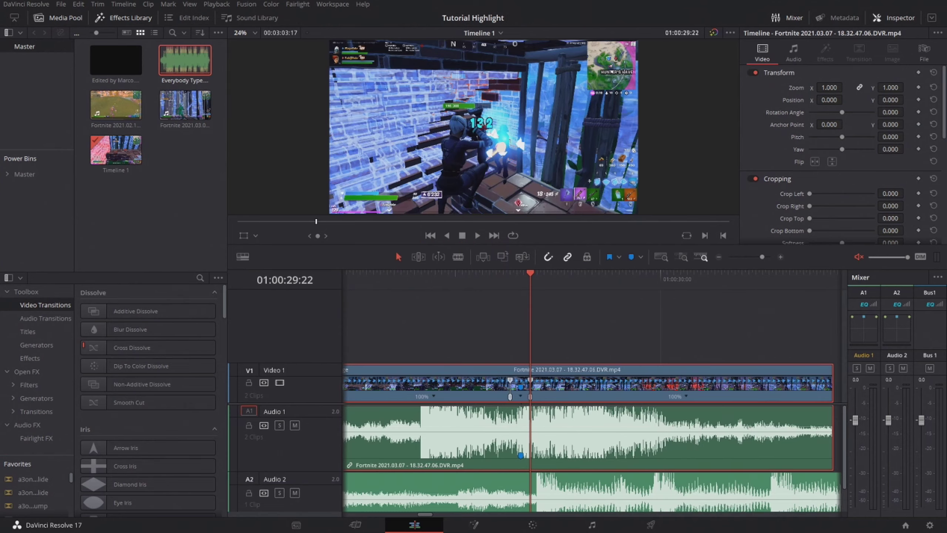
Speed up the short middle section and slow the following section to 50%
scroll(558, 362, up, 3)
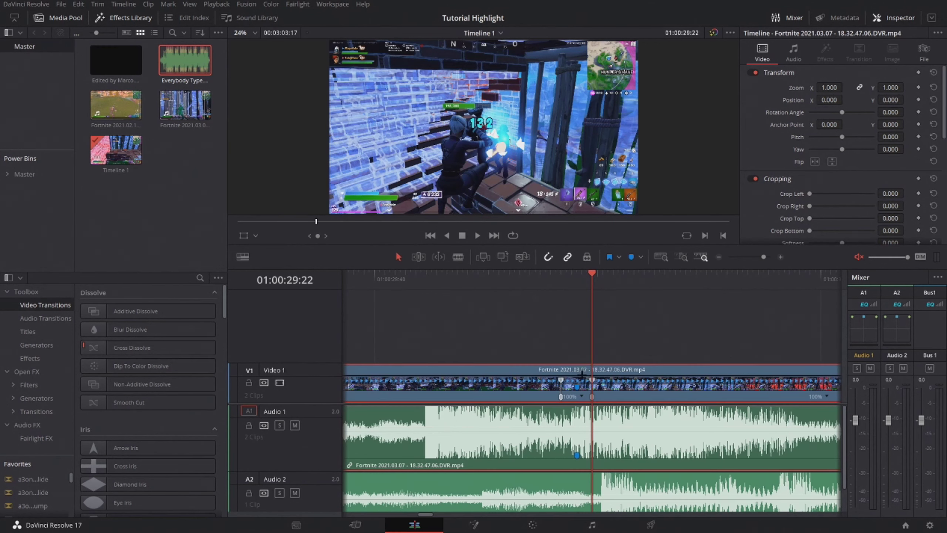
click(581, 396)
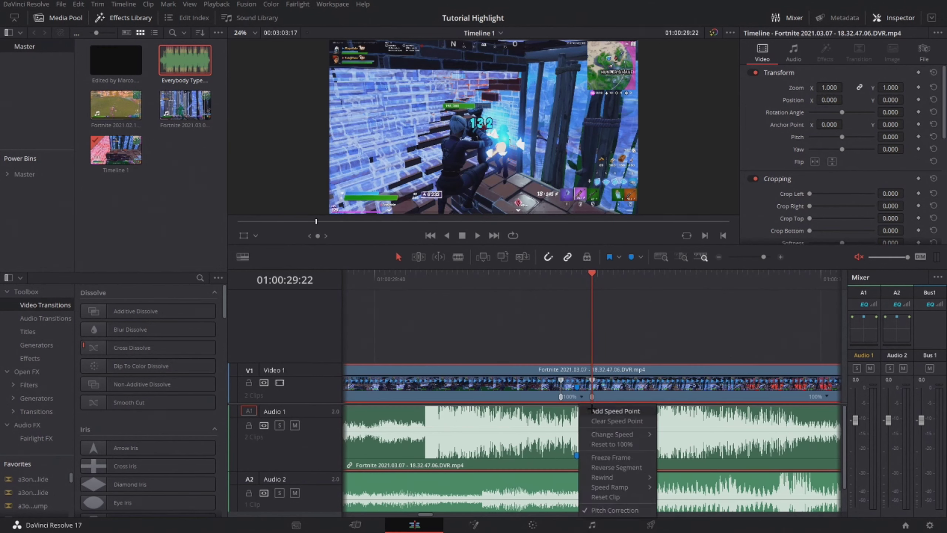
mouse_move(611, 433)
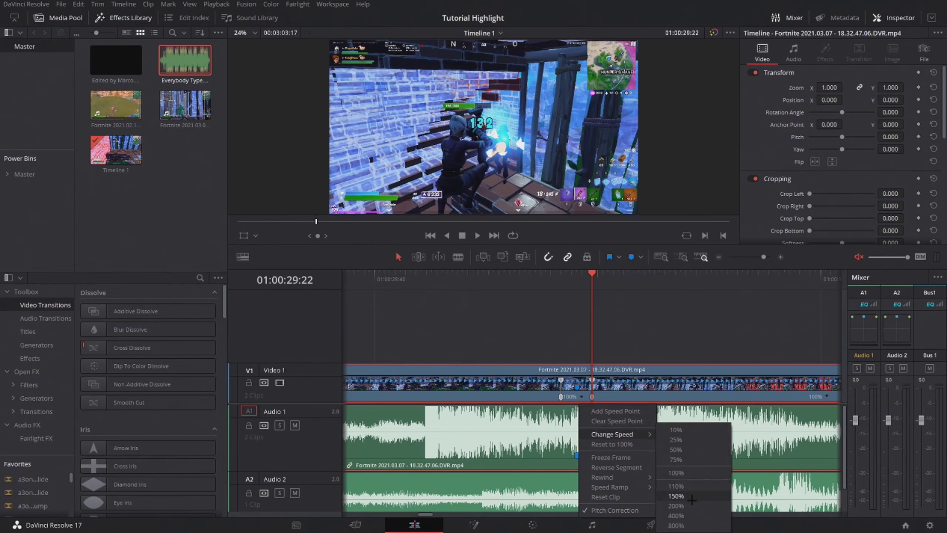
click(675, 505)
scroll(688, 309, right, 3)
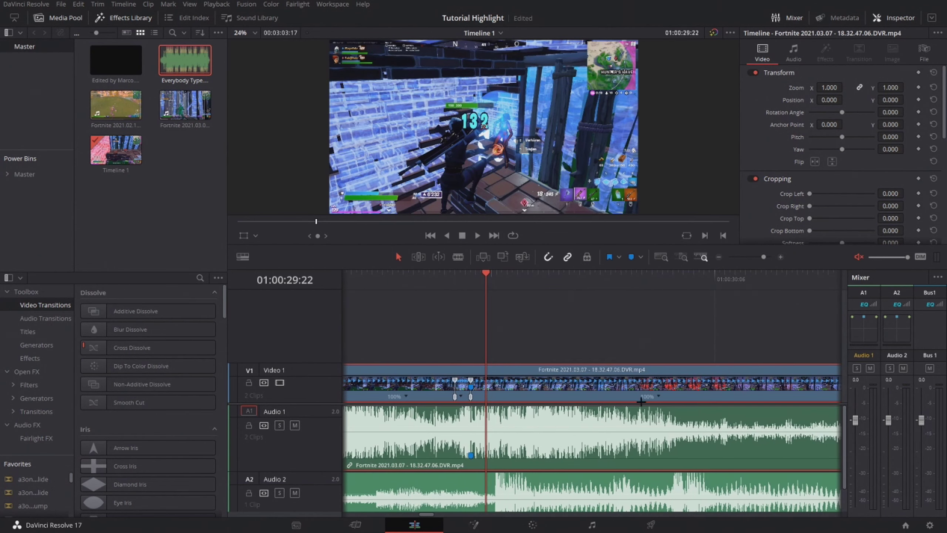
click(657, 397)
mouse_move(693, 435)
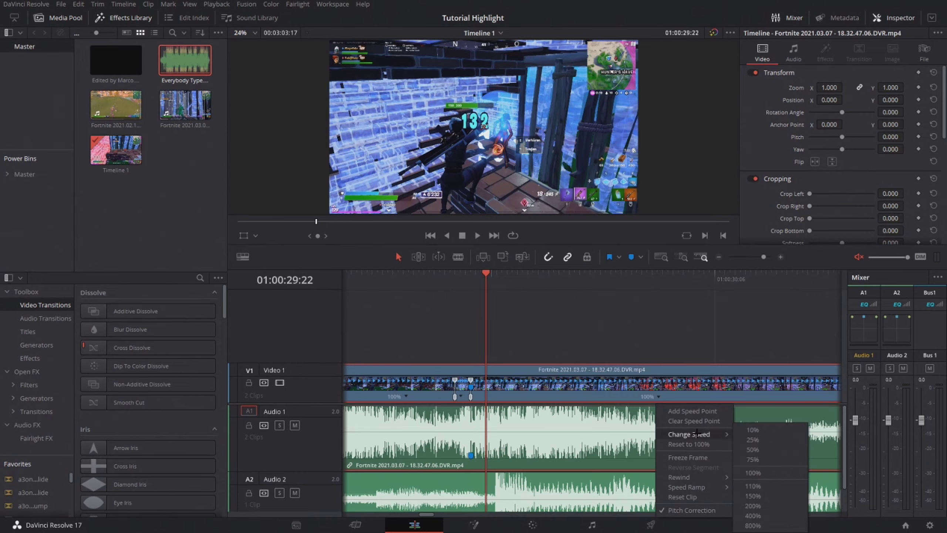
click(744, 450)
scroll(697, 342, down, 2)
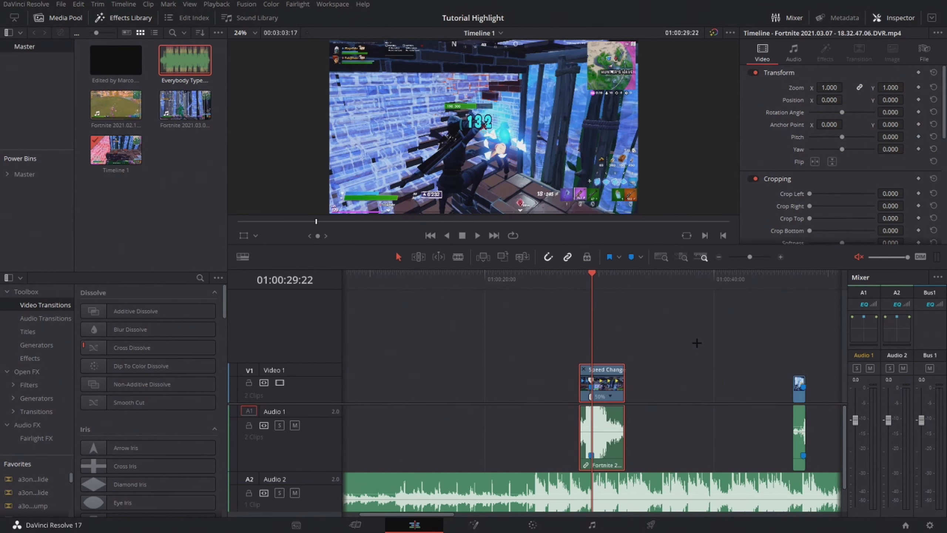
scroll(703, 353, down, 1)
scroll(701, 373, down, 1)
scroll(697, 391, down, 1)
scroll(697, 392, down, 3)
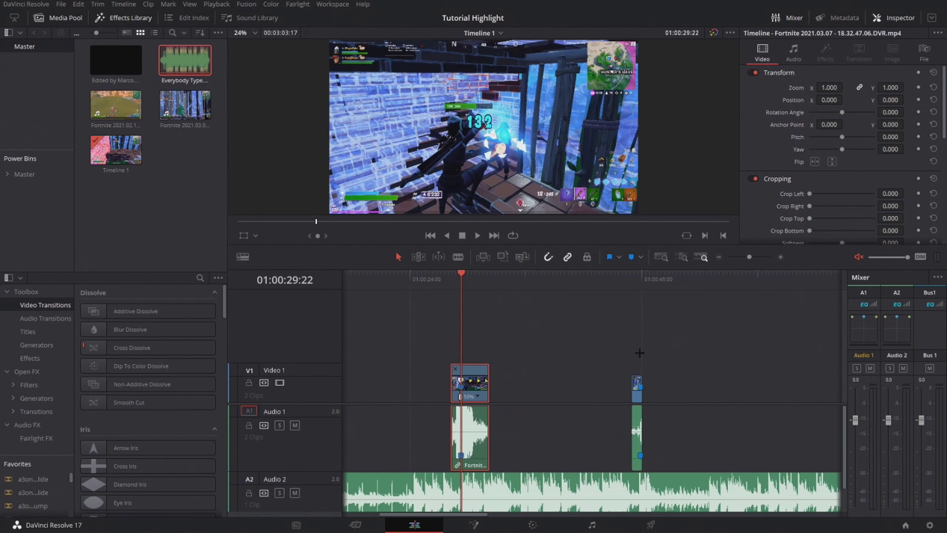
Show retime controls on the Fortnite 2021.02.13 clip and add a speed point at its marker
click(604, 351)
scroll(635, 397, up, 2)
scroll(636, 397, up, 1)
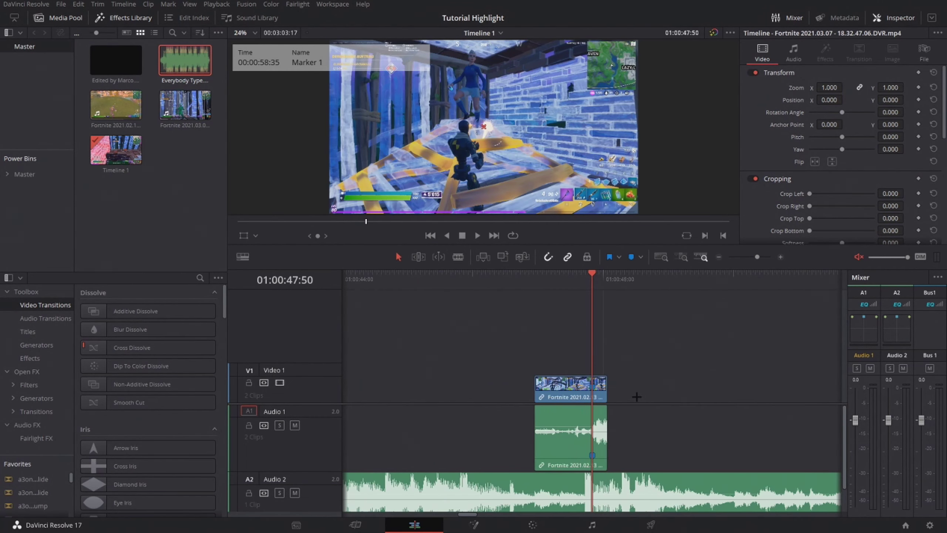
scroll(636, 396, up, 1)
scroll(636, 396, up, 1)
scroll(638, 395, up, 2)
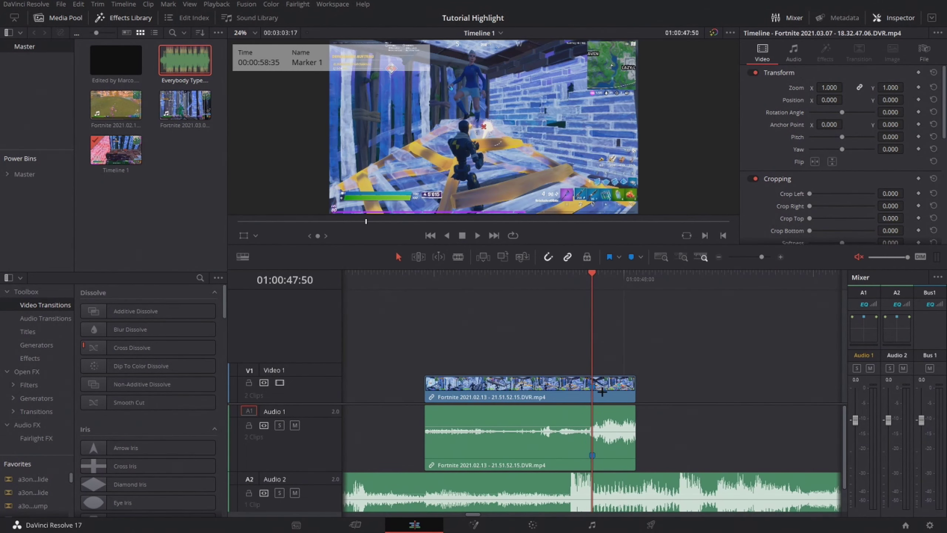
click(602, 392)
scroll(599, 370, up, 1)
scroll(601, 368, up, 1)
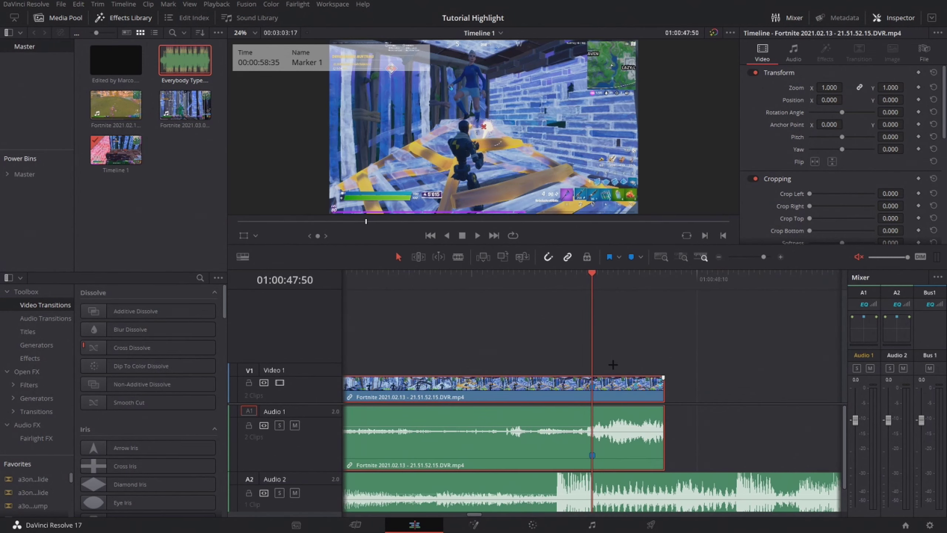
key(Left)
key(Left)
key(Left)
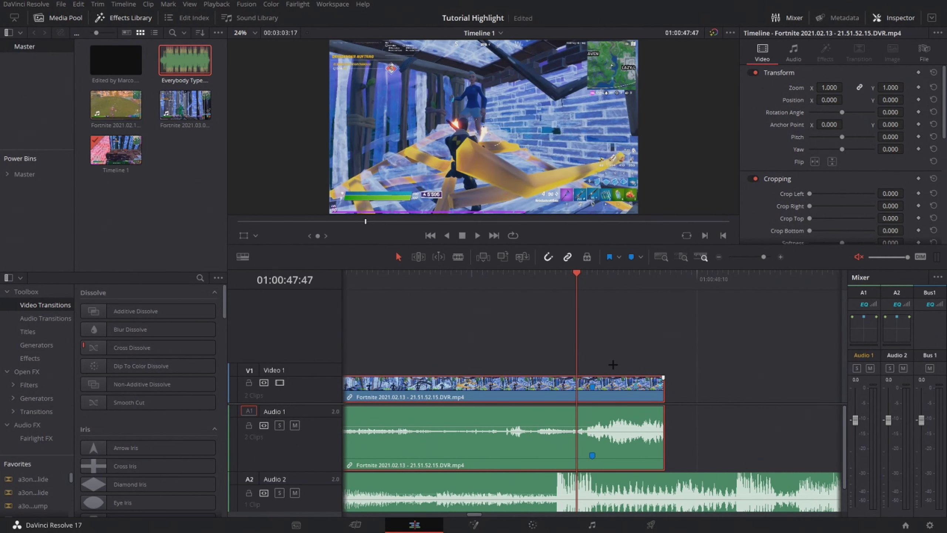
key(ctrl+r)
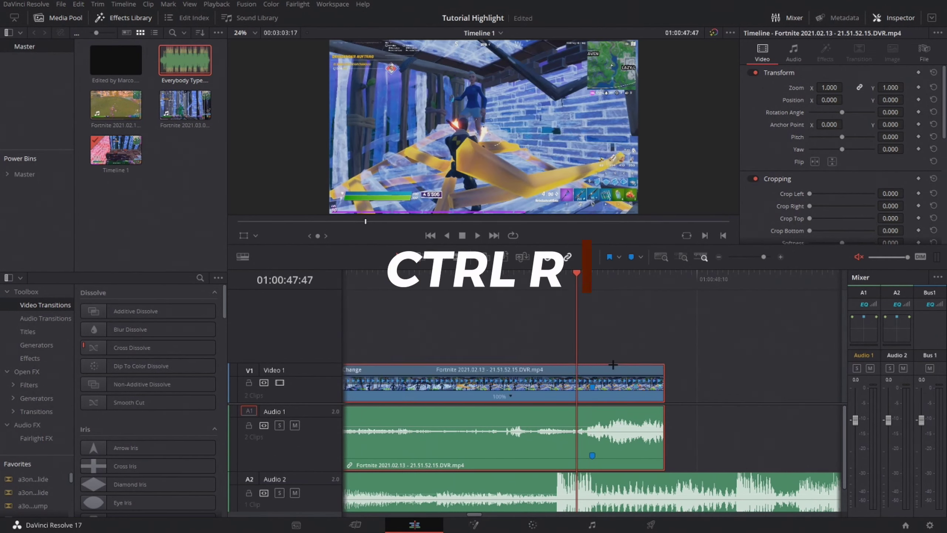
click(511, 397)
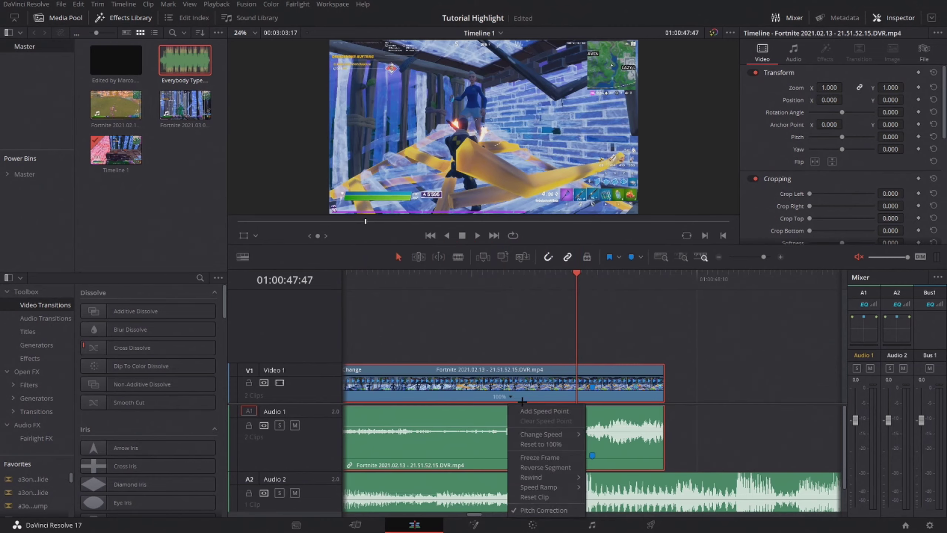
click(526, 408)
Add a second speed point a few frames later in the 2021.02.13 clip
key(space)
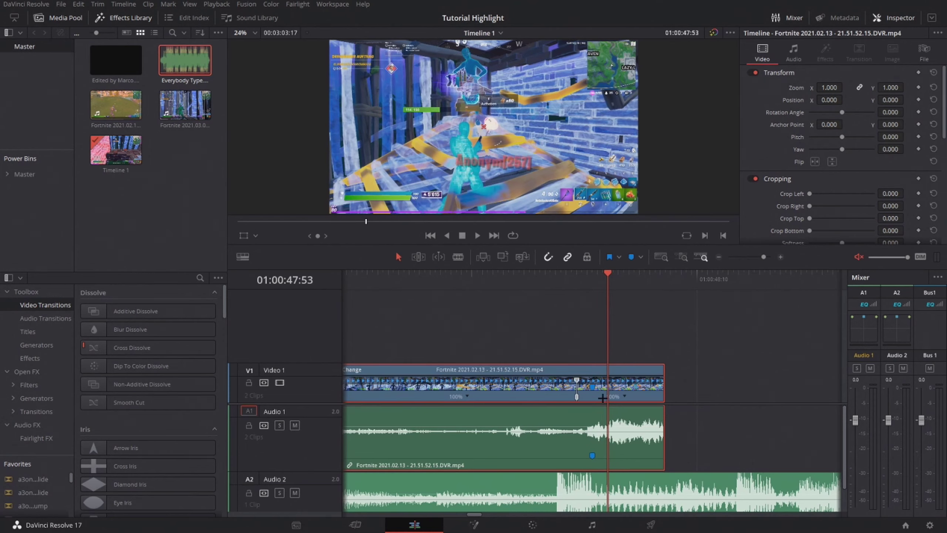
click(626, 396)
click(639, 407)
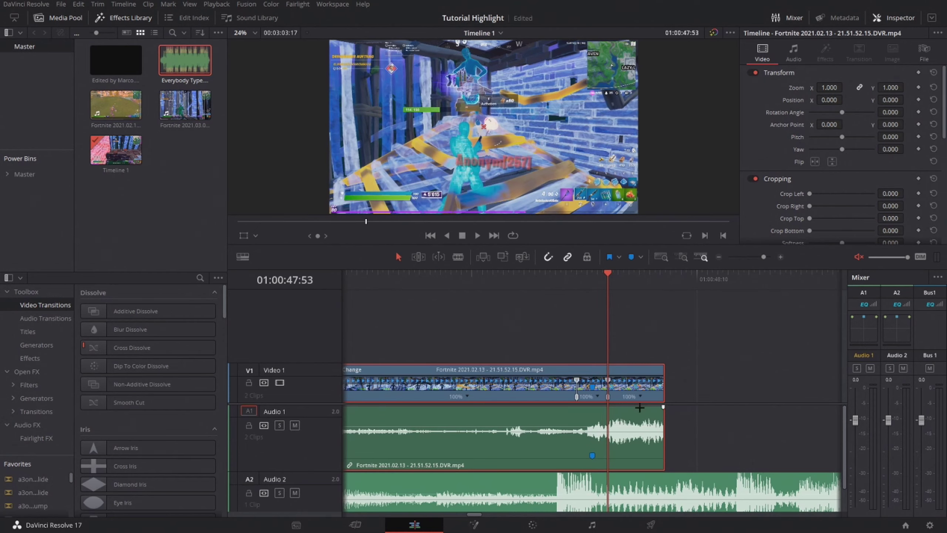
Set the middle section to 200% and the last section to 50%, then zoom out
click(596, 397)
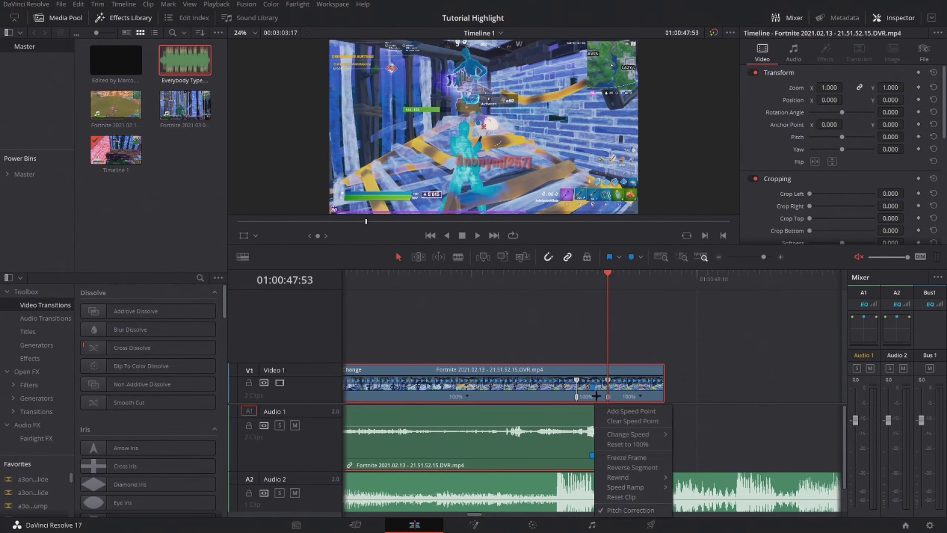
mouse_move(627, 434)
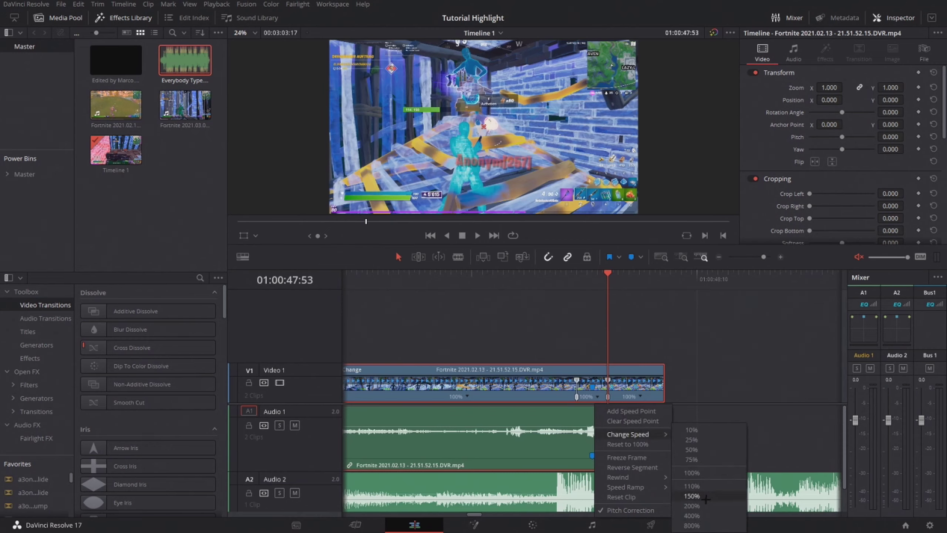
click(692, 505)
click(625, 397)
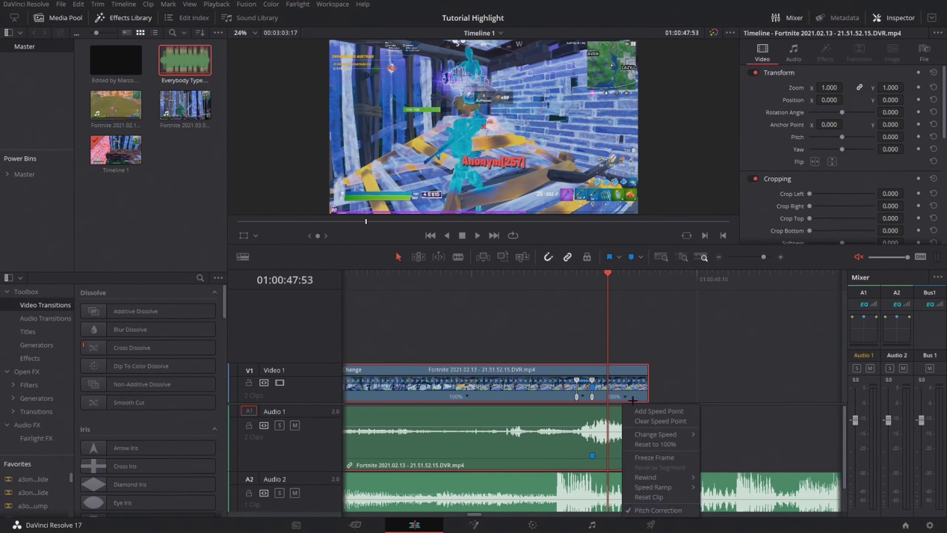
mouse_move(664, 434)
click(720, 450)
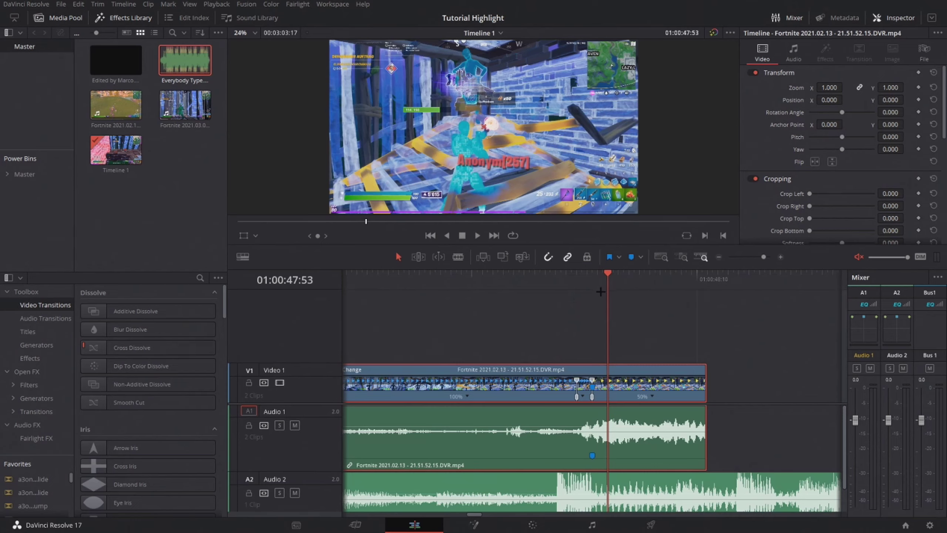
scroll(581, 309, down, 3)
scroll(567, 318, down, 3)
scroll(566, 321, down, 2)
scroll(570, 329, down, 2)
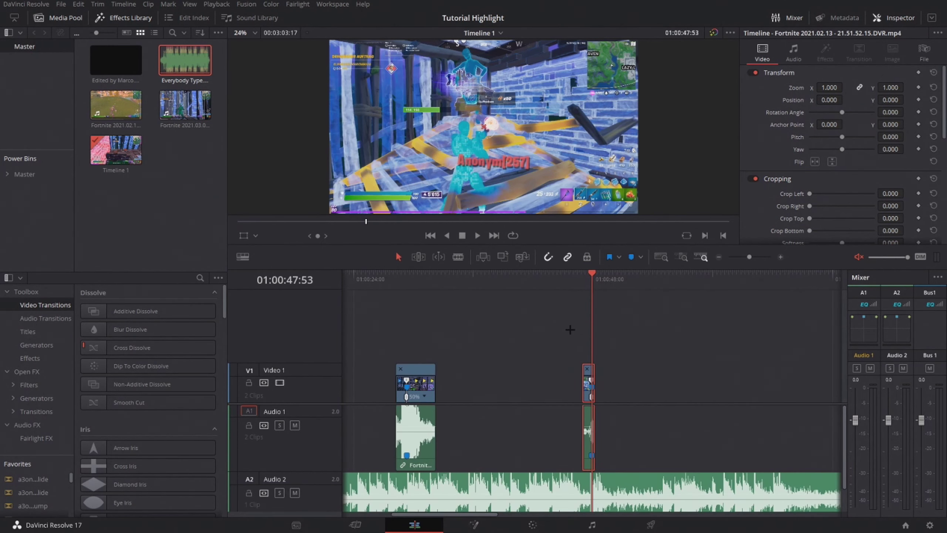
Enlarge the track area, select the Everybody Type.mp3 clip and solo Audio 2
drag(476, 404, 493, 340)
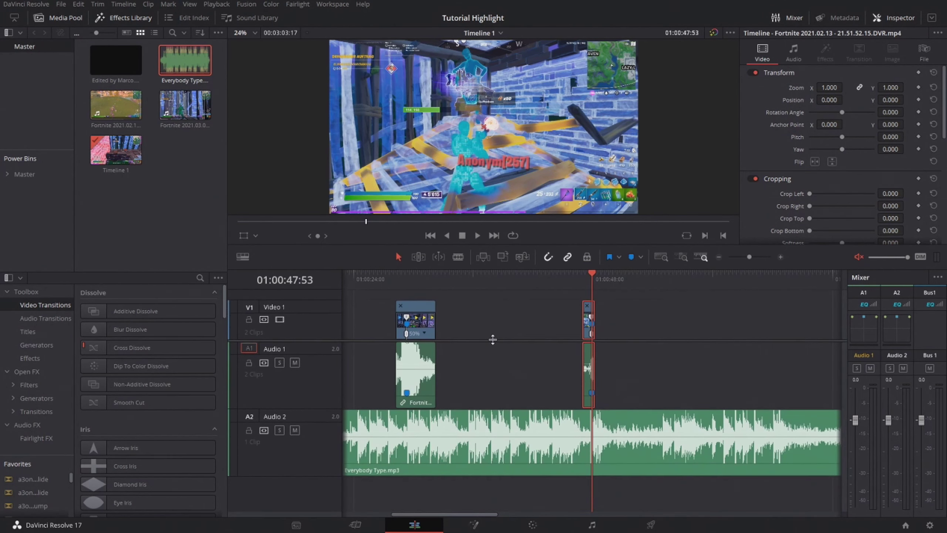
click(372, 447)
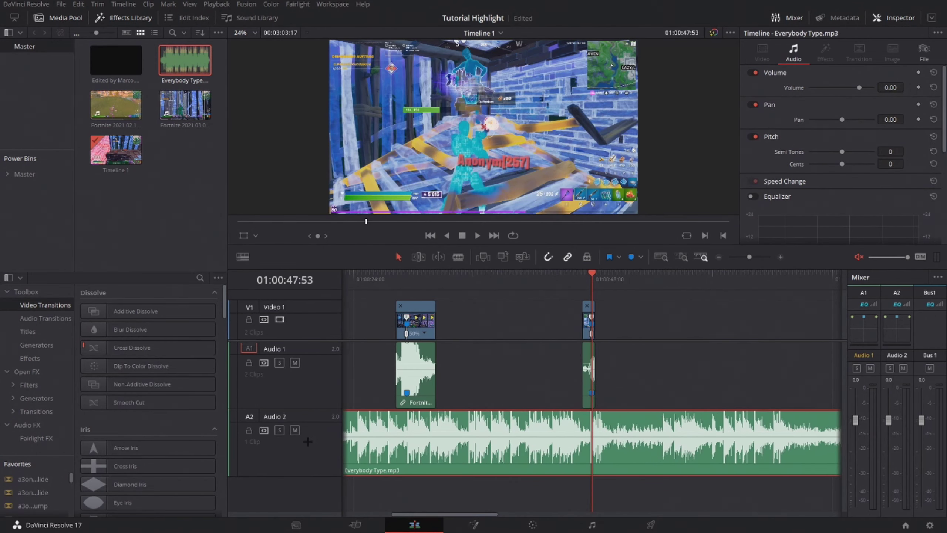
click(280, 430)
Scrub through the music and place markers on the first four beats
scroll(463, 347, left, 3)
scroll(458, 295, left, 2)
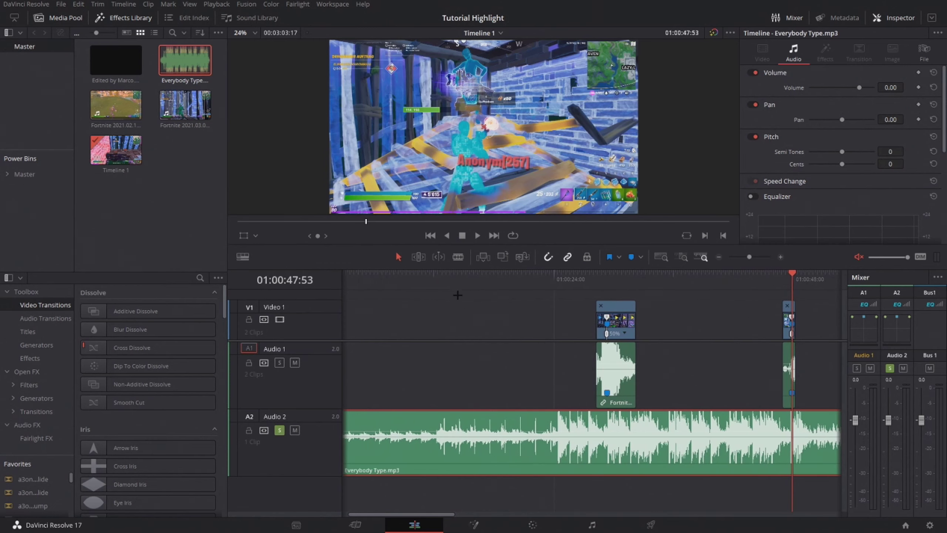
drag(446, 278, 474, 278)
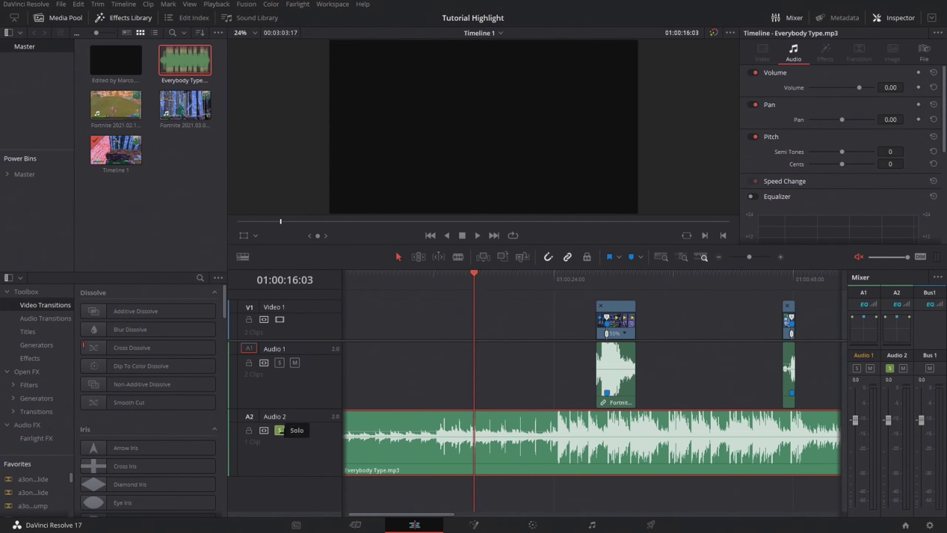
drag(473, 280, 558, 293)
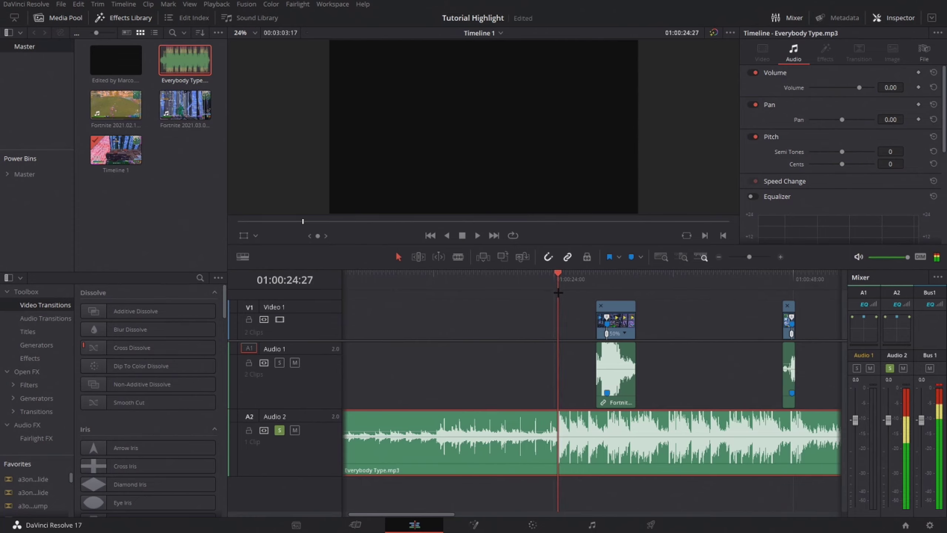
scroll(558, 293, up, 5)
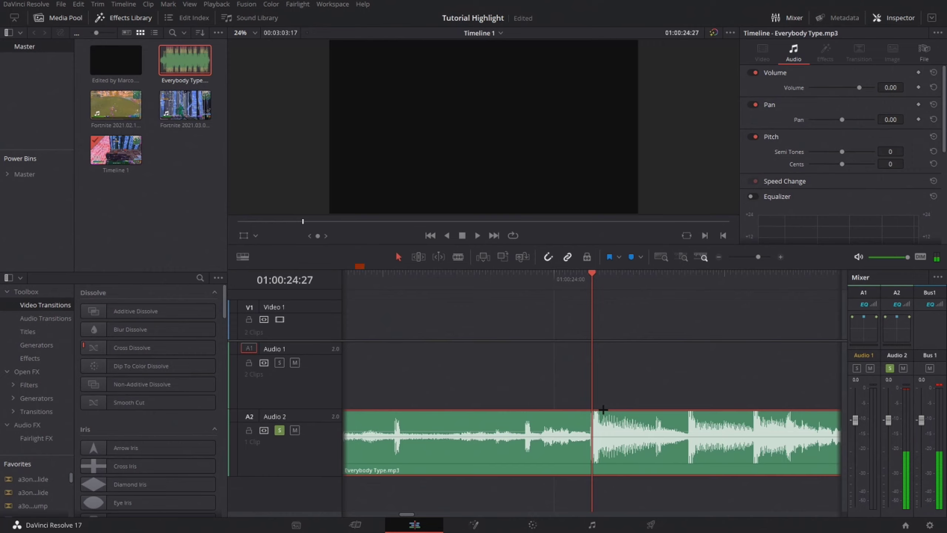
key(m)
mouse_move(678, 288)
mouse_down()
mouse_move(656, 293)
mouse_move(690, 298)
mouse_up()
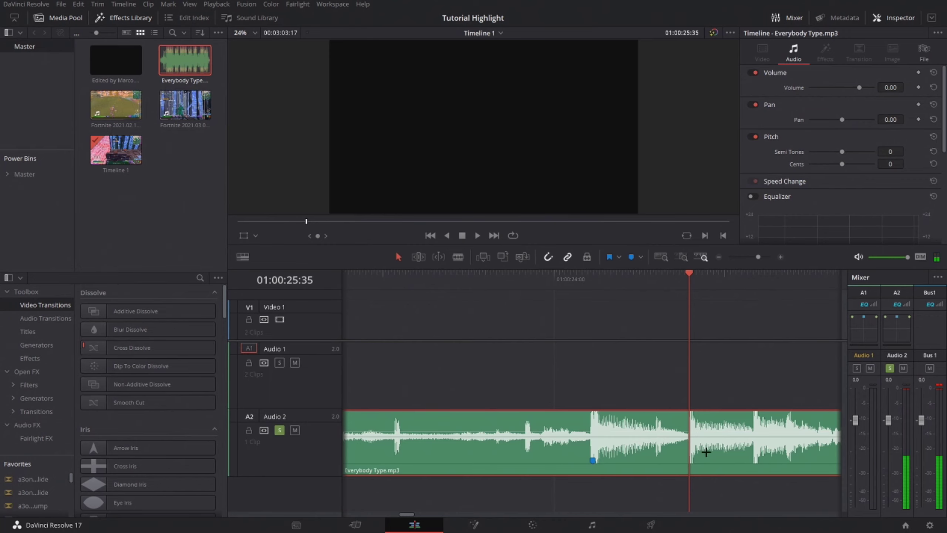
key(m)
scroll(585, 322, right, 3)
click(598, 285)
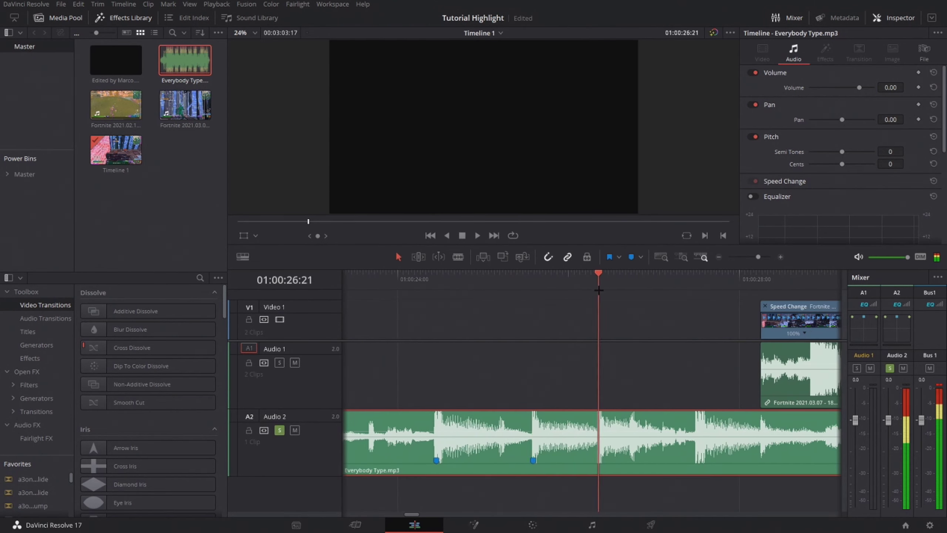
key(m)
click(700, 282)
click(695, 282)
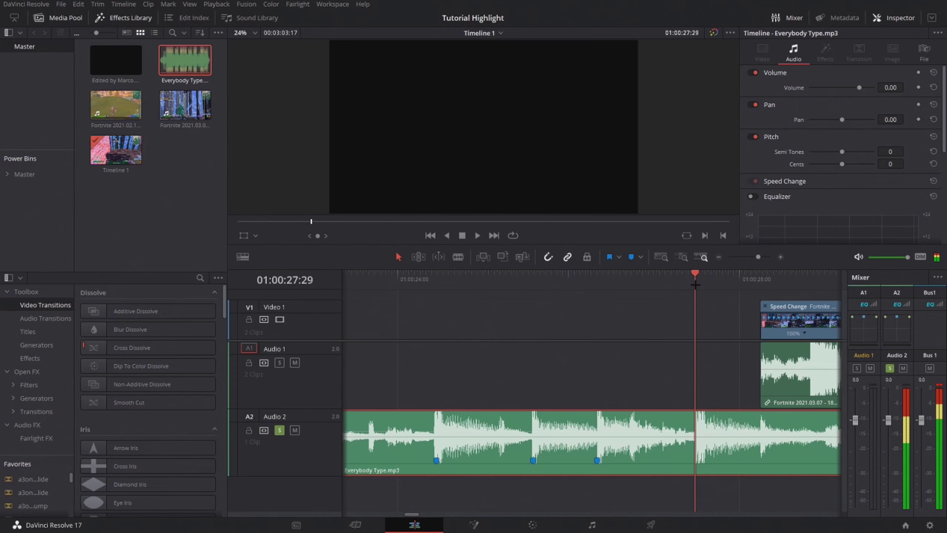
key(m)
Add three more beat markers, including 01:00:22:07 and 01:00:20:37
scroll(600, 363, down, 3)
click(481, 280)
key(space)
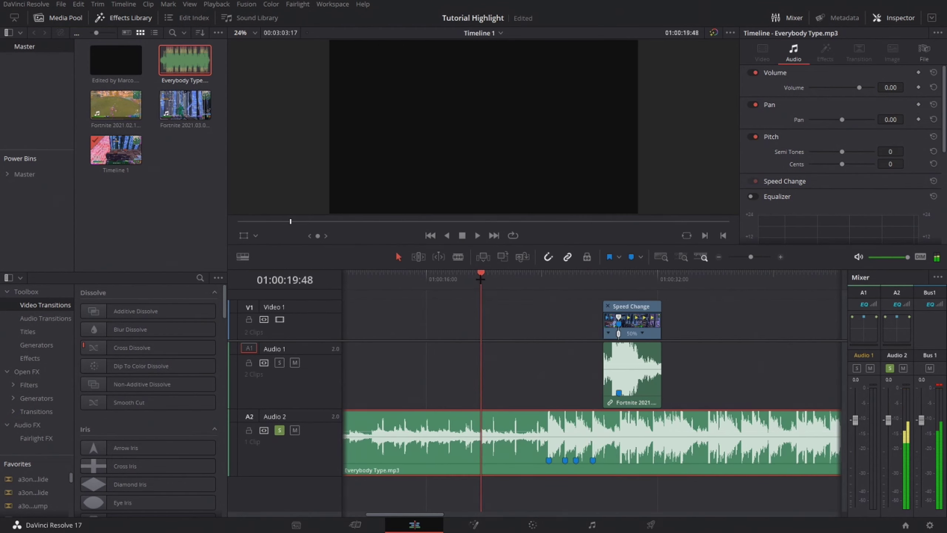
key(space)
scroll(626, 394, up, 3)
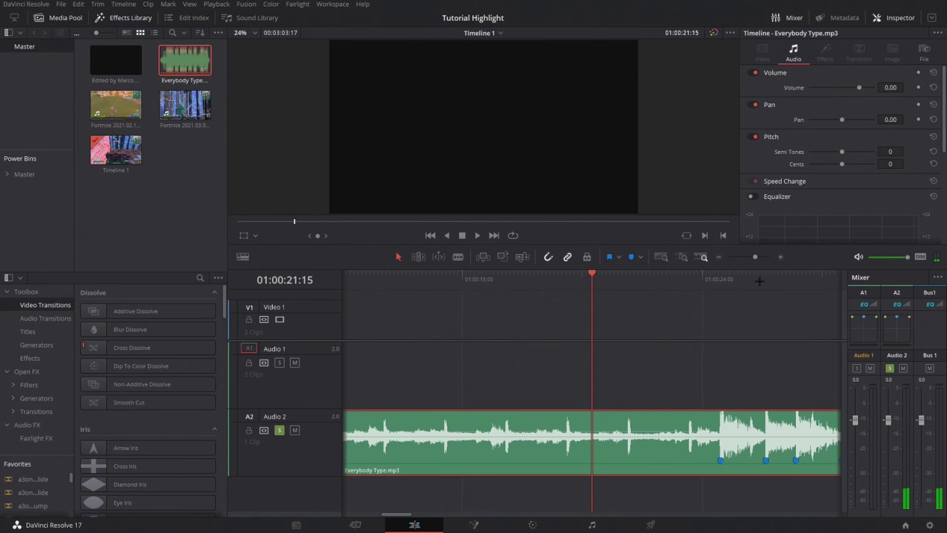
click(627, 284)
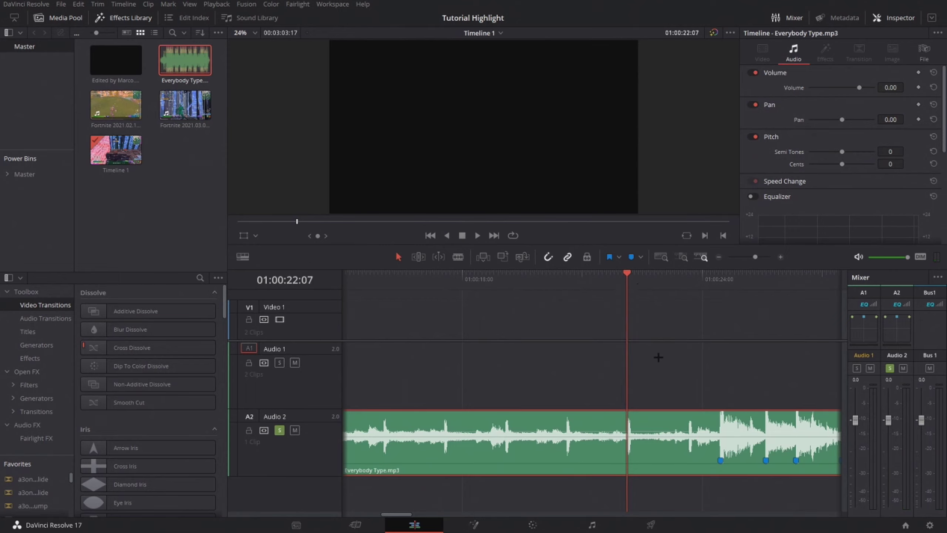
key(m)
click(691, 285)
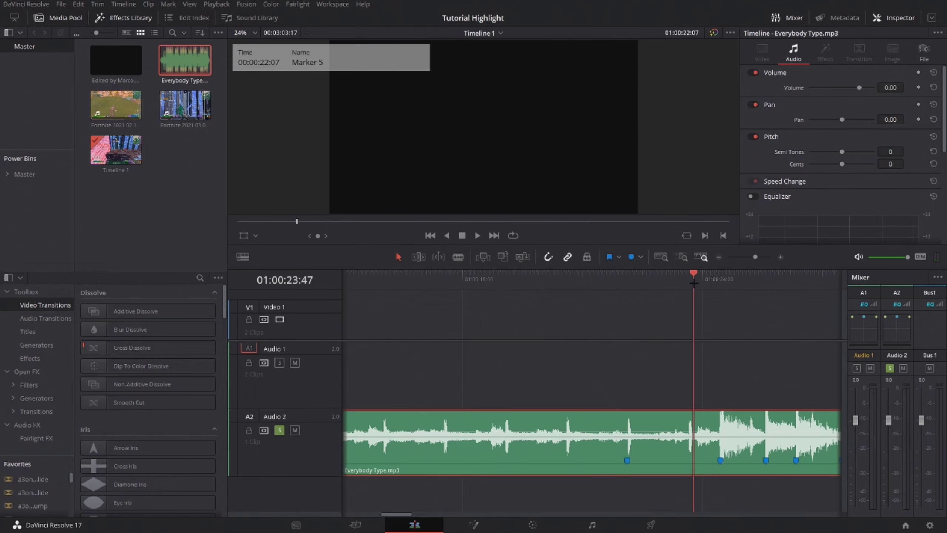
key(m)
drag(575, 284, 567, 284)
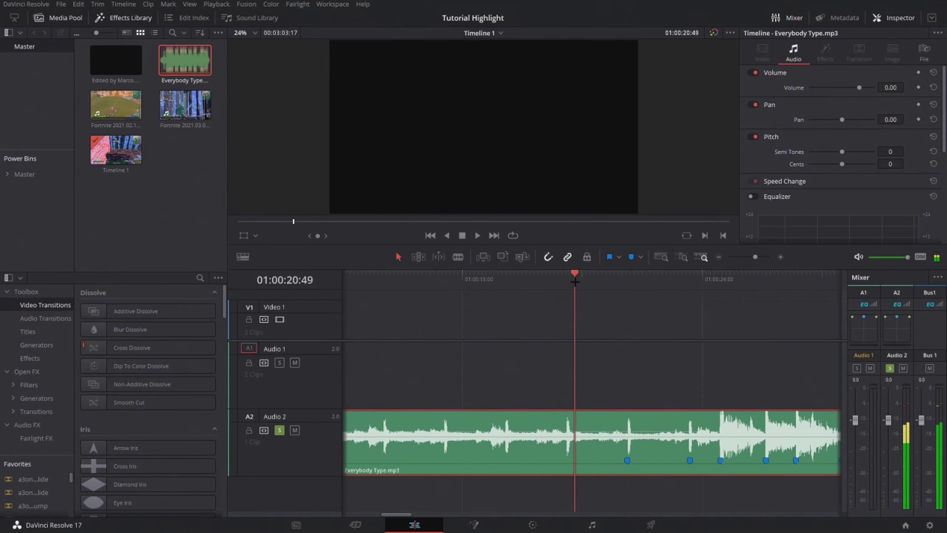
key(m)
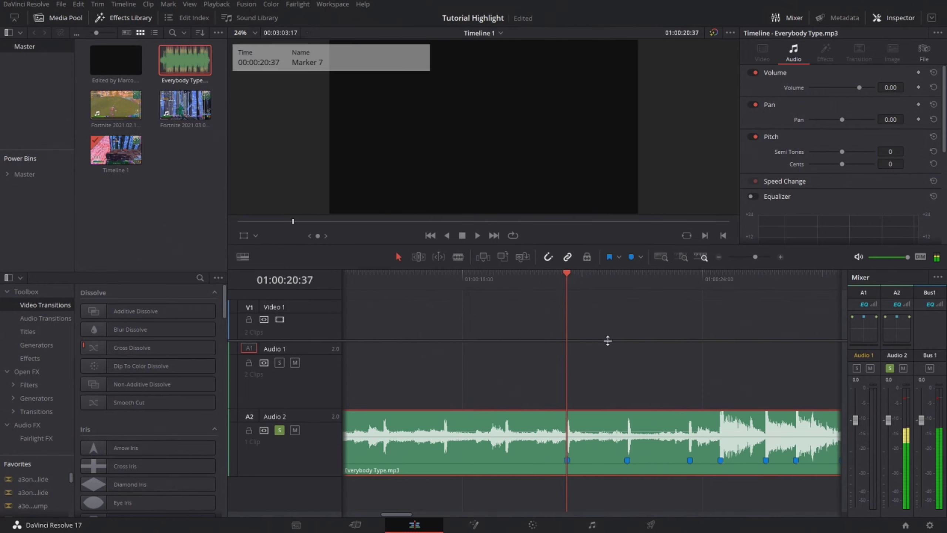
scroll(608, 340, down, 2)
scroll(603, 349, down, 2)
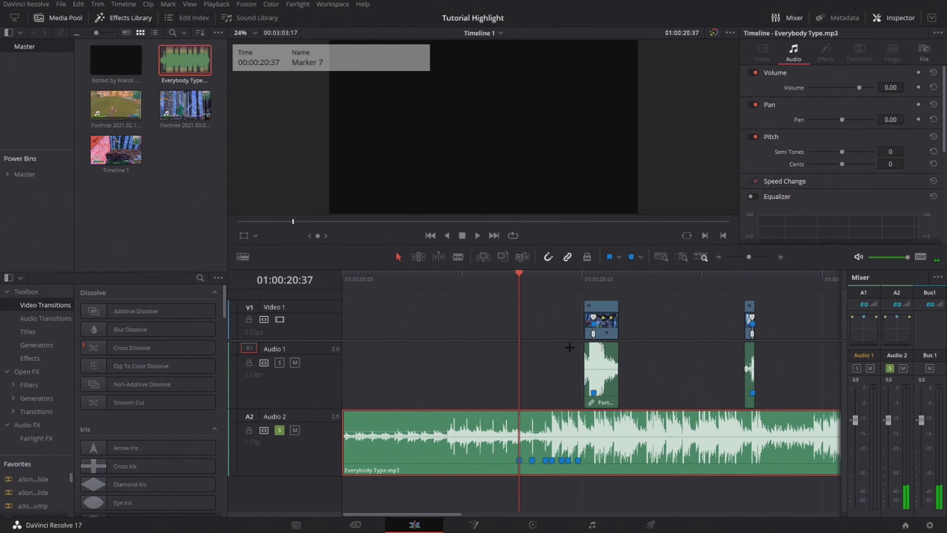
scroll(527, 355, down, 1)
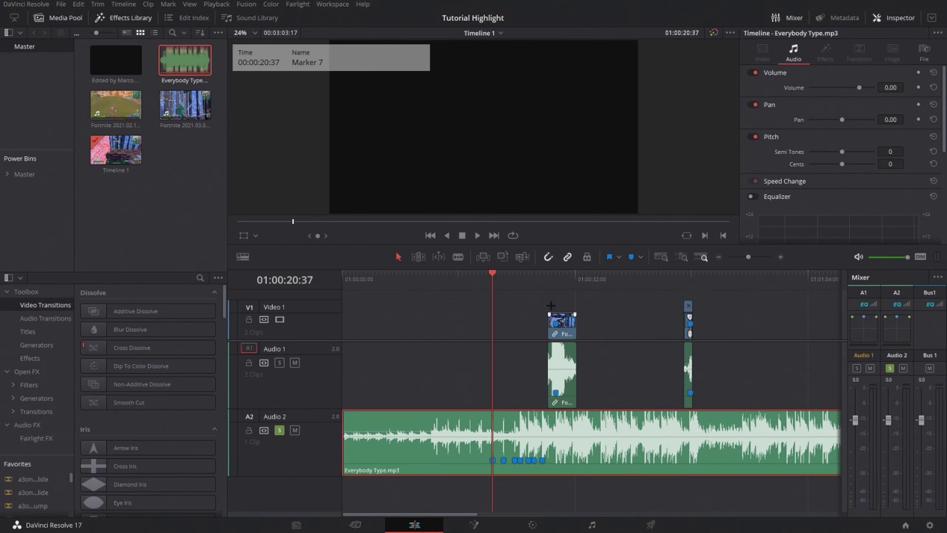
Move the playhead to 01:00:29:19, zoom in, and hide the Effects Library to widen the timeline
click(556, 287)
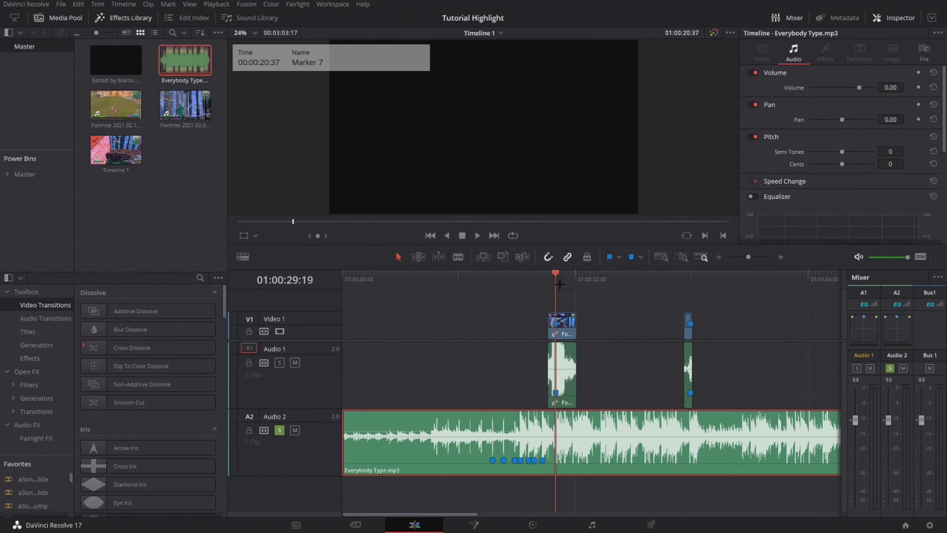
key(ctrl+equal)
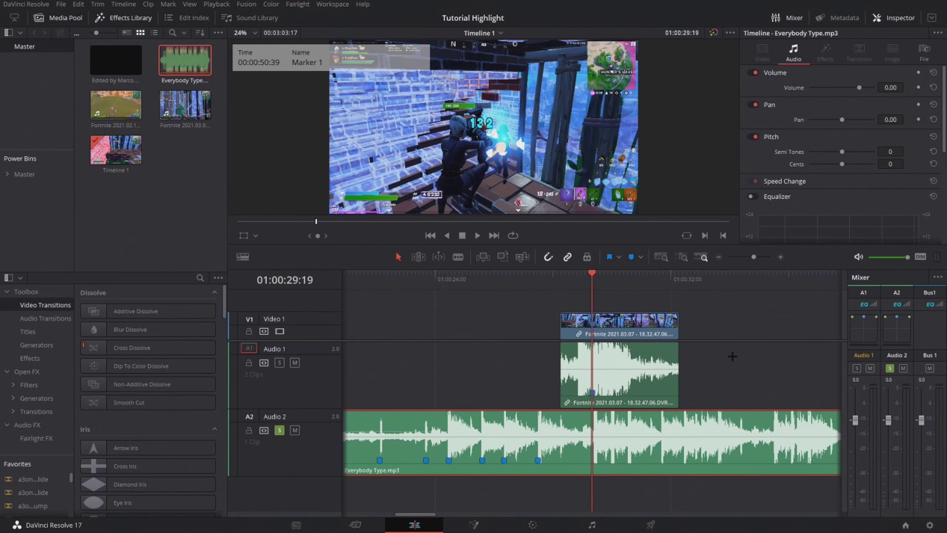
scroll(571, 283, right, 2)
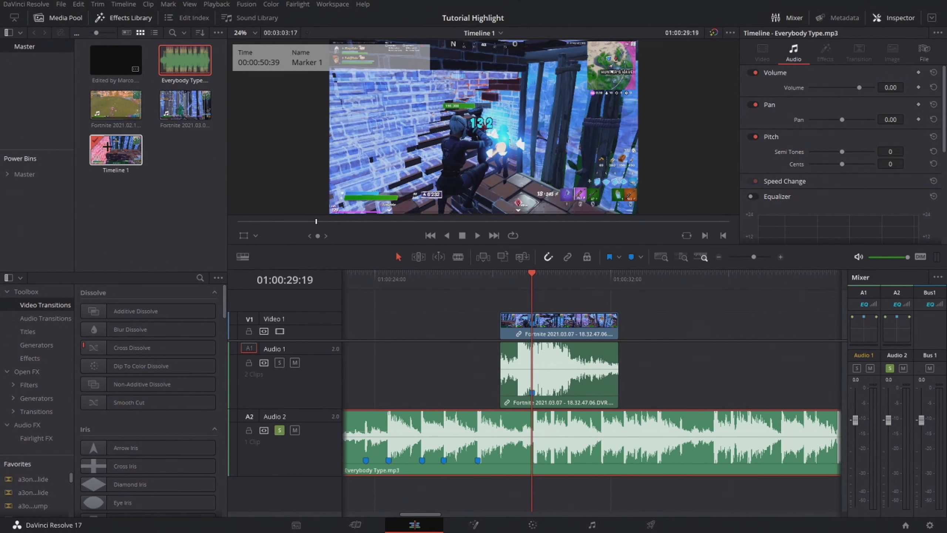
click(14, 18)
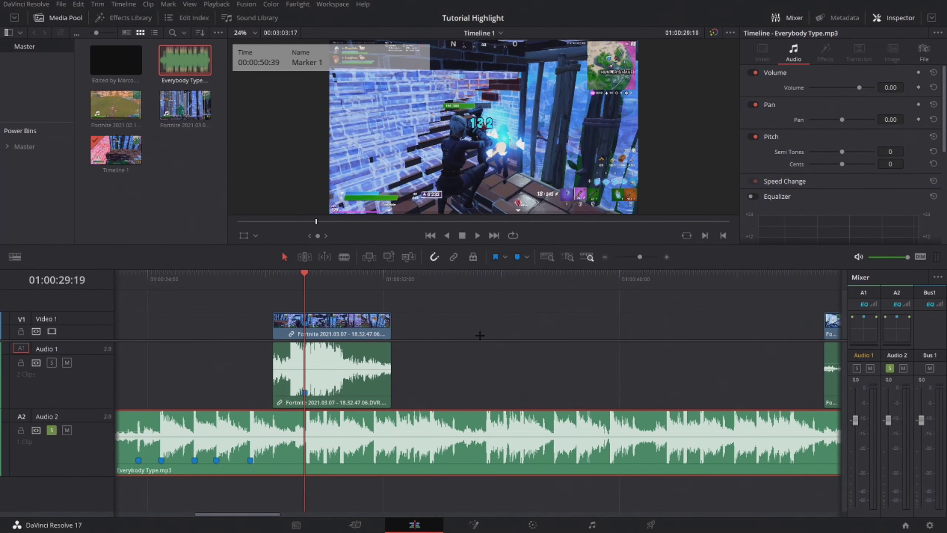
scroll(482, 332, left, 8)
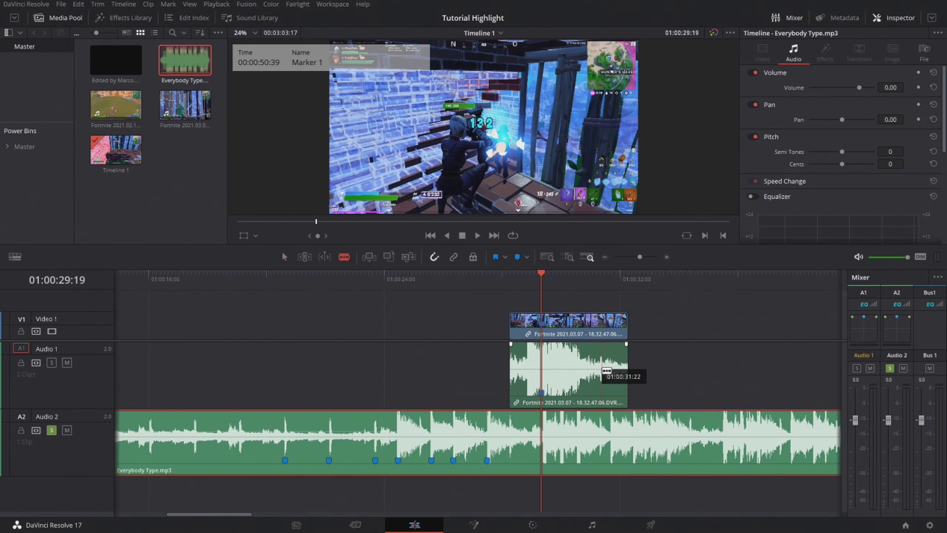
Blade the A1 Fortnite clip at the playhead, then the next Fortnite clip on the beat
key(b)
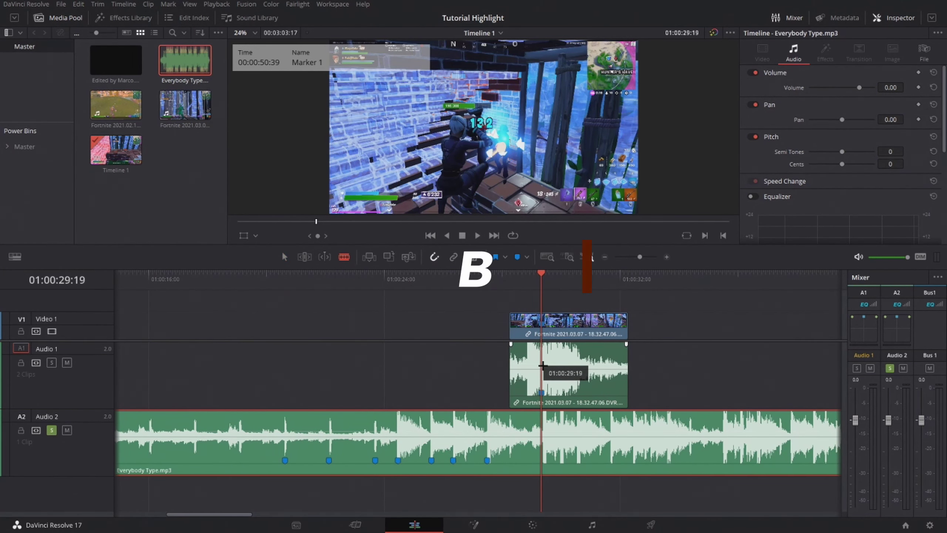
click(541, 368)
key(a)
scroll(570, 366, right, 5)
scroll(570, 366, right, 6)
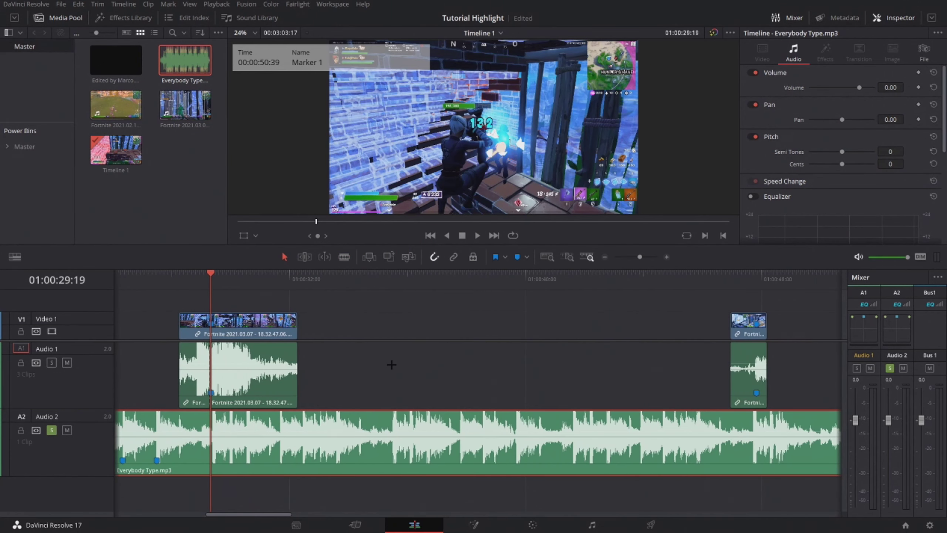
key(b)
click(632, 368)
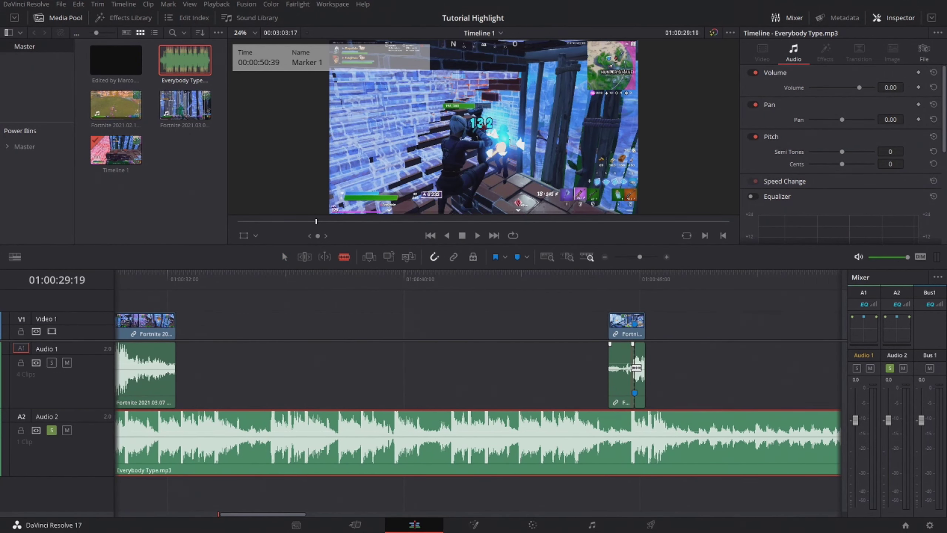
key(a)
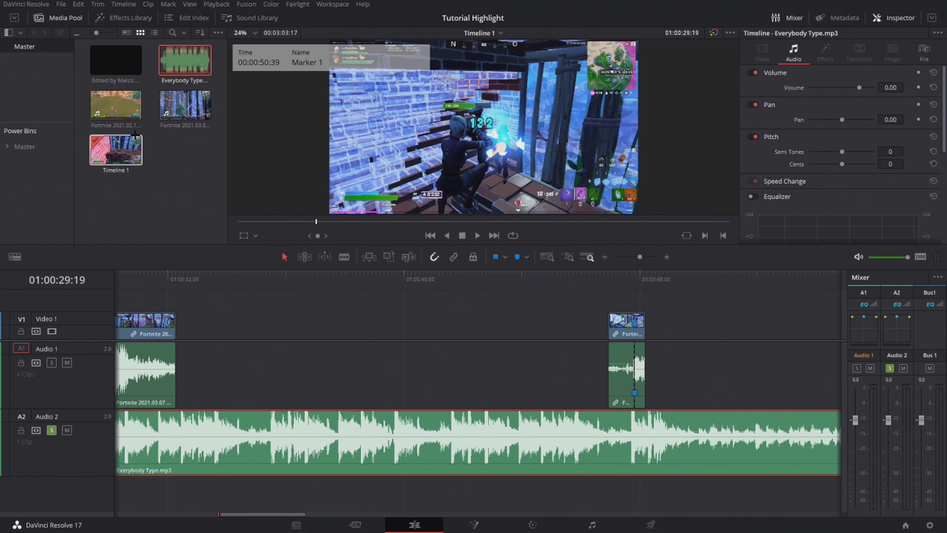
Add the other Fortnite 2021.03.07 recordings to the timeline and blade them on the beat
drag(185, 106, 701, 335)
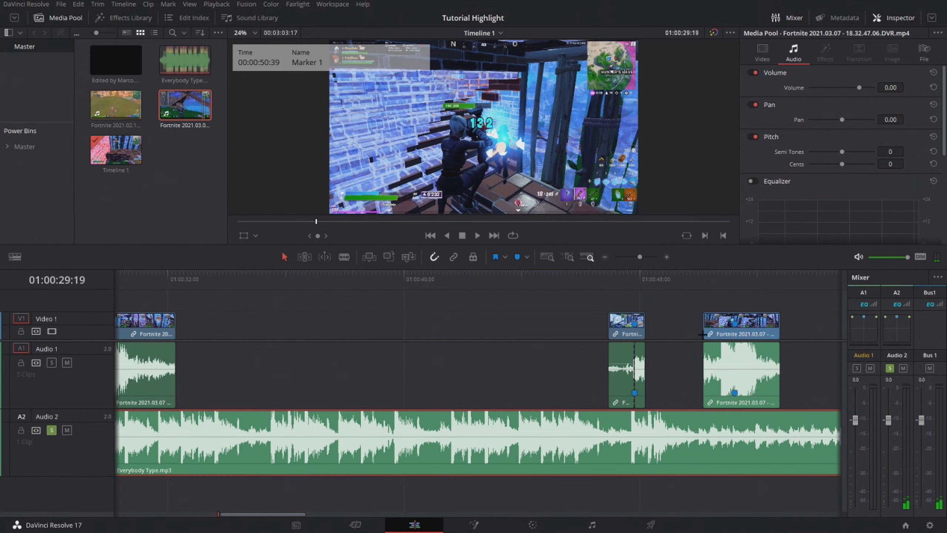
drag(115, 105, 387, 347)
key(b)
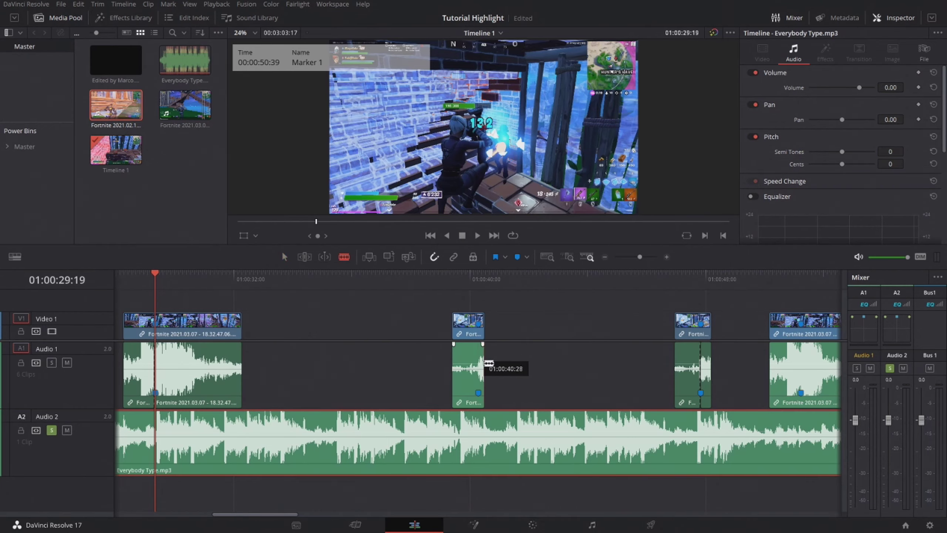
click(478, 359)
click(801, 359)
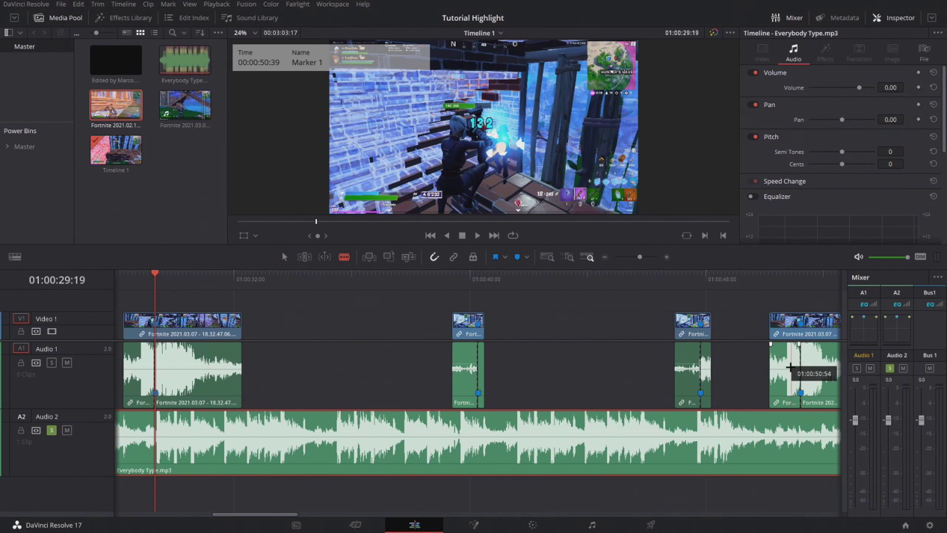
scroll(705, 363, right, 3)
key(a)
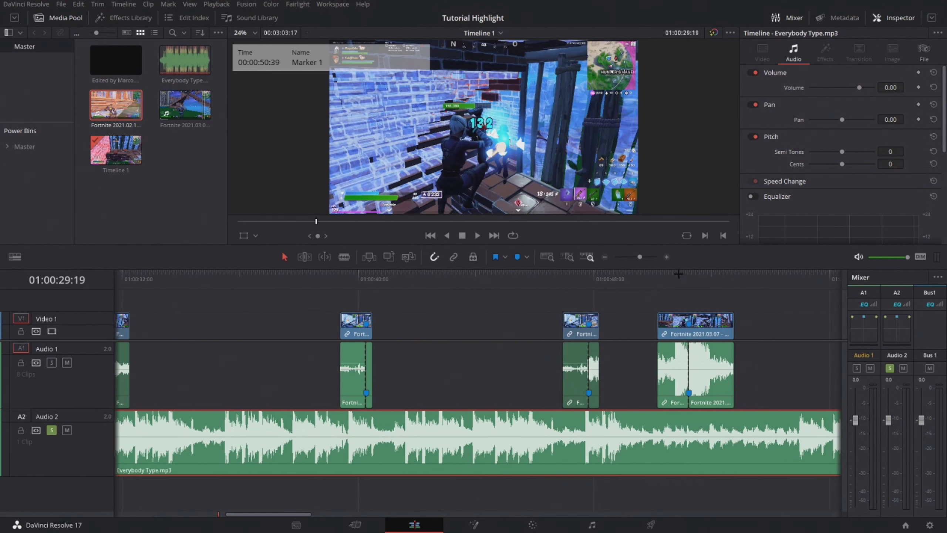
Play back from later in the timeline and move the short audio pieces left beside the first clip
click(678, 274)
key(j)
key(j)
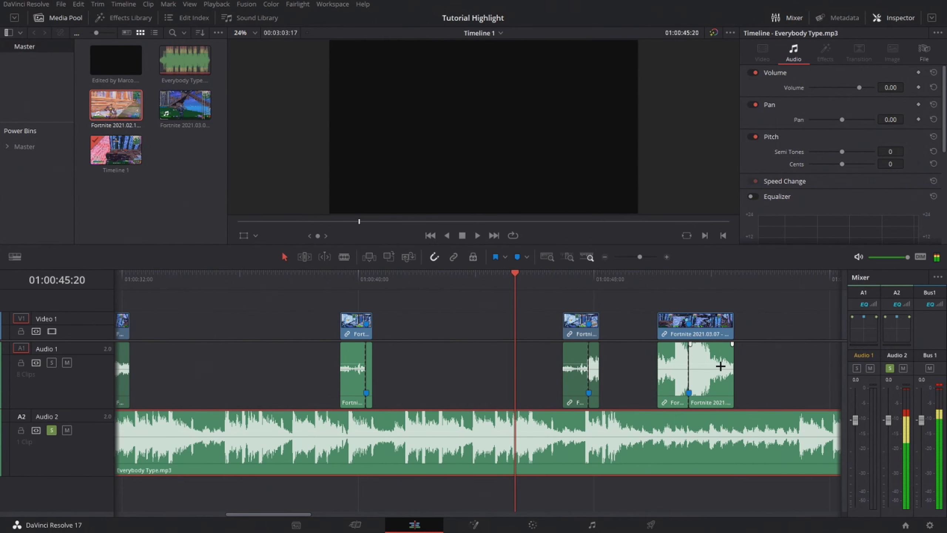
drag(721, 366, 253, 366)
scroll(553, 352, left, 6)
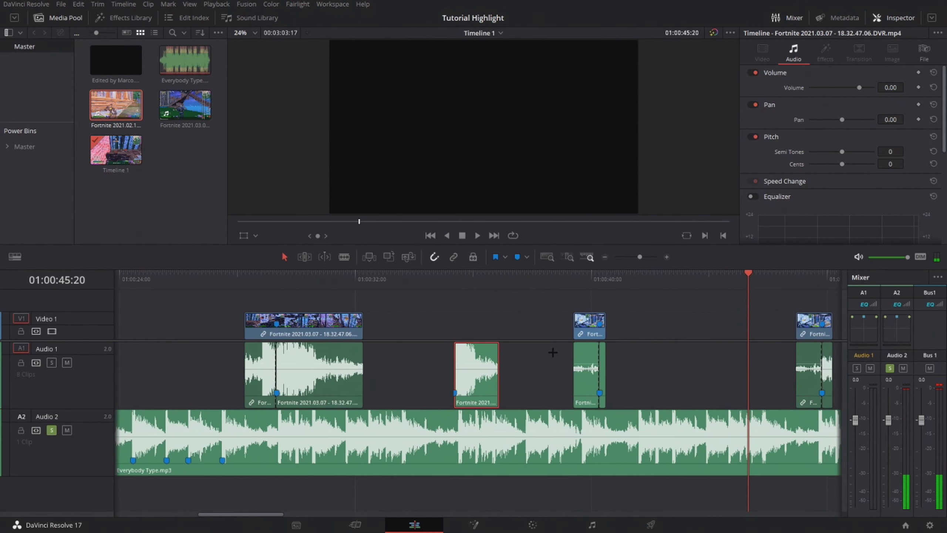
scroll(553, 353, left, 1)
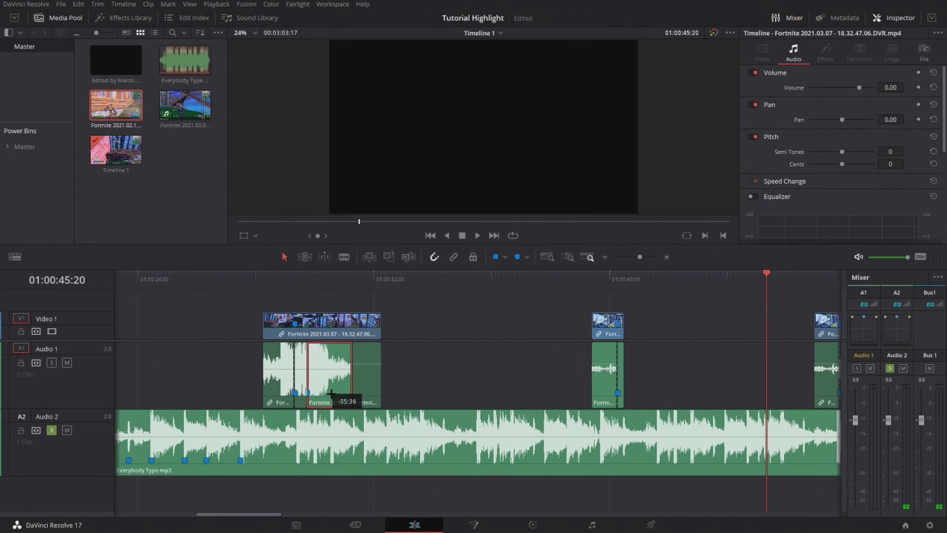
mouse_move(498, 373)
mouse_down()
mouse_move(319, 373)
mouse_move(391, 380)
mouse_up()
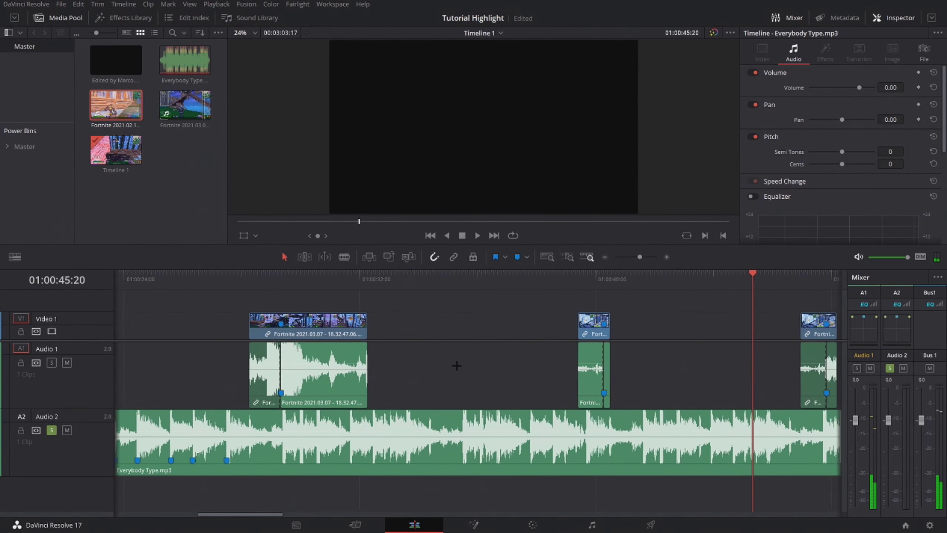
scroll(334, 370, right, 8)
scroll(529, 366, right, 11)
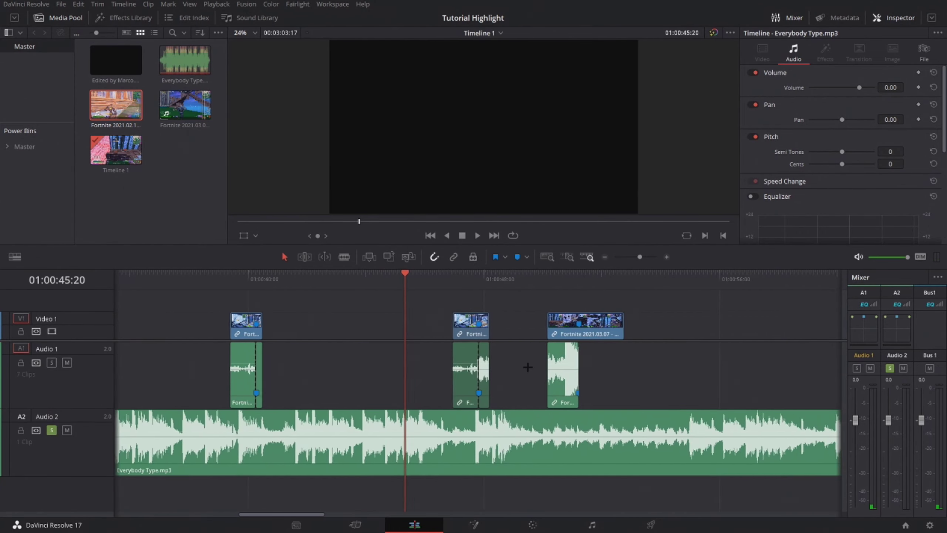
scroll(529, 366, right, 15)
scroll(577, 345, right, 2)
scroll(779, 350, left, 11)
scroll(619, 345, left, 12)
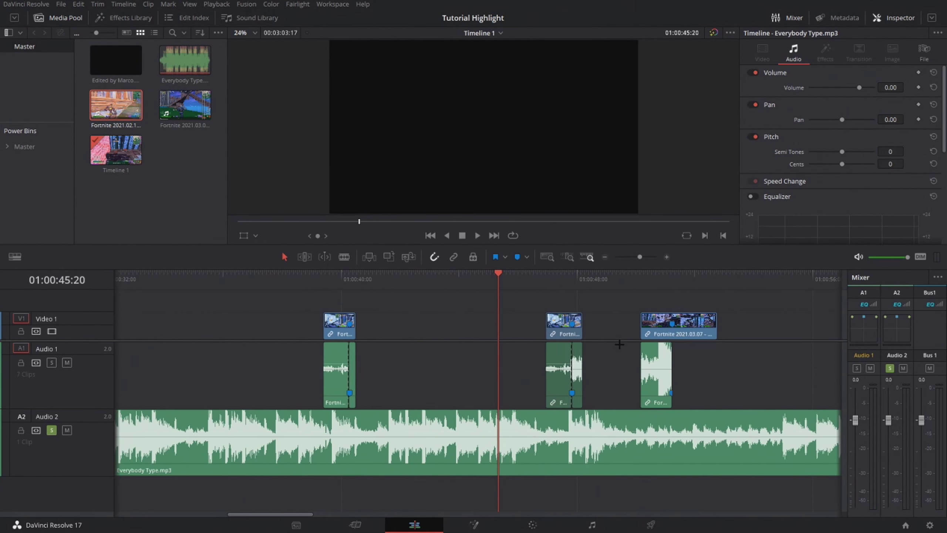
drag(581, 370, 354, 380)
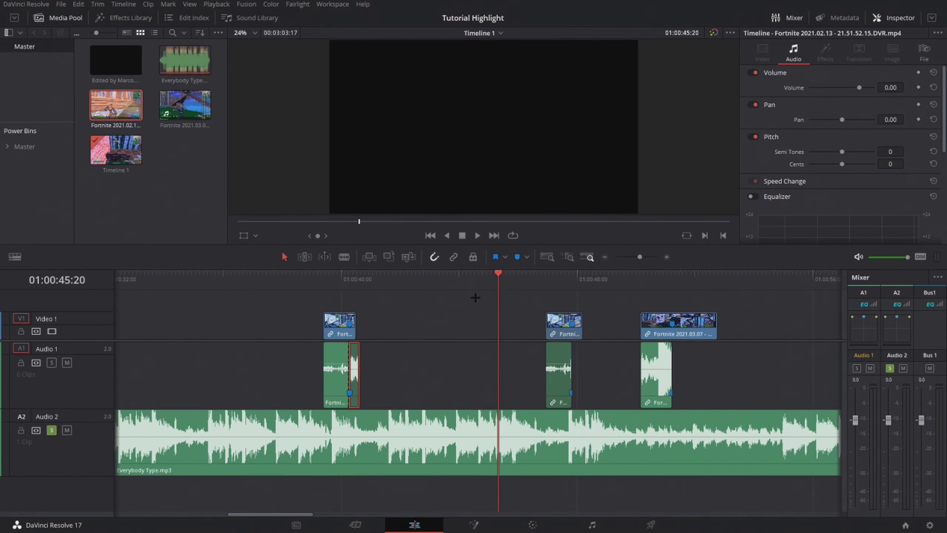
Delete the two right-hand clips and slide the remaining clips left toward the beat marker
drag(475, 298, 698, 364)
key(Delete)
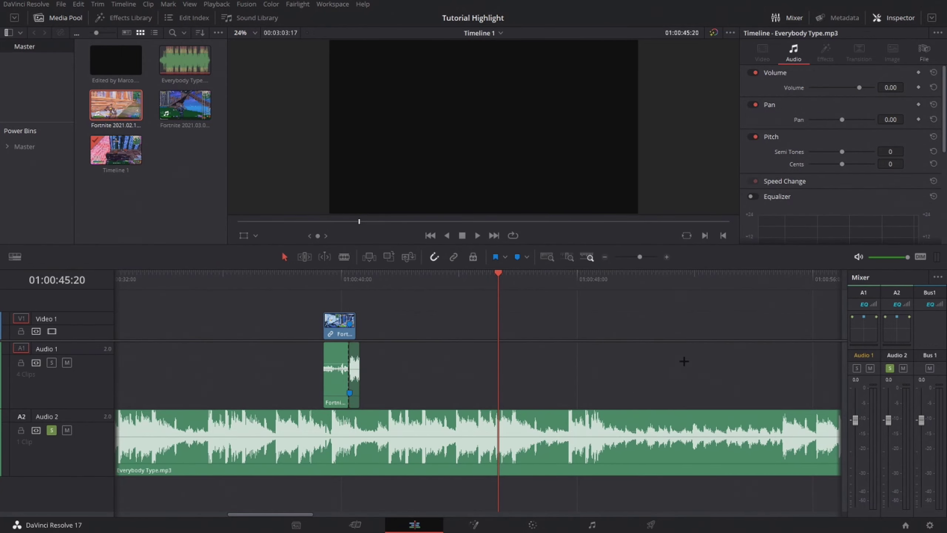
scroll(648, 371, left, 3)
scroll(649, 373, left, 2)
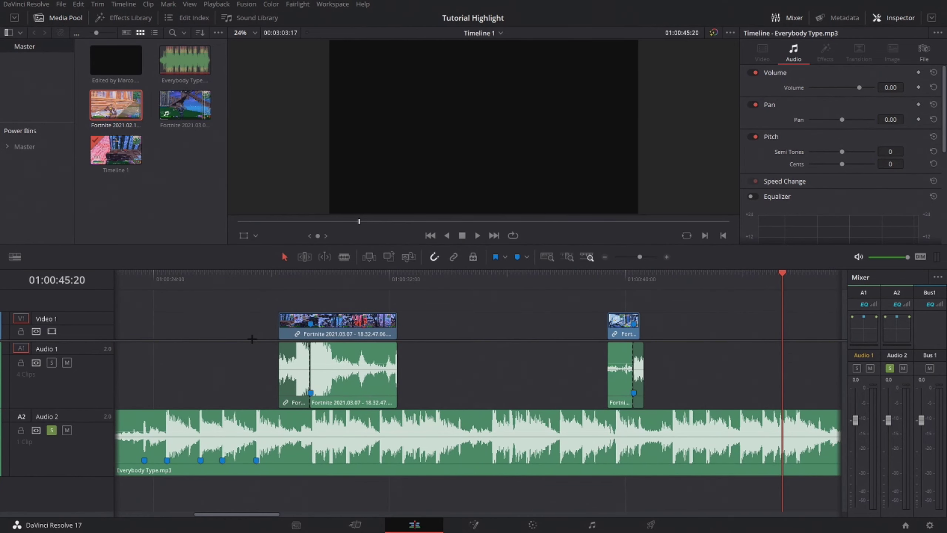
scroll(252, 339, left, 2)
mouse_move(689, 296)
mouse_down()
mouse_move(771, 385)
mouse_move(713, 296)
mouse_move(771, 390)
mouse_move(326, 386)
mouse_move(361, 378)
mouse_up()
scroll(354, 380, left, 2)
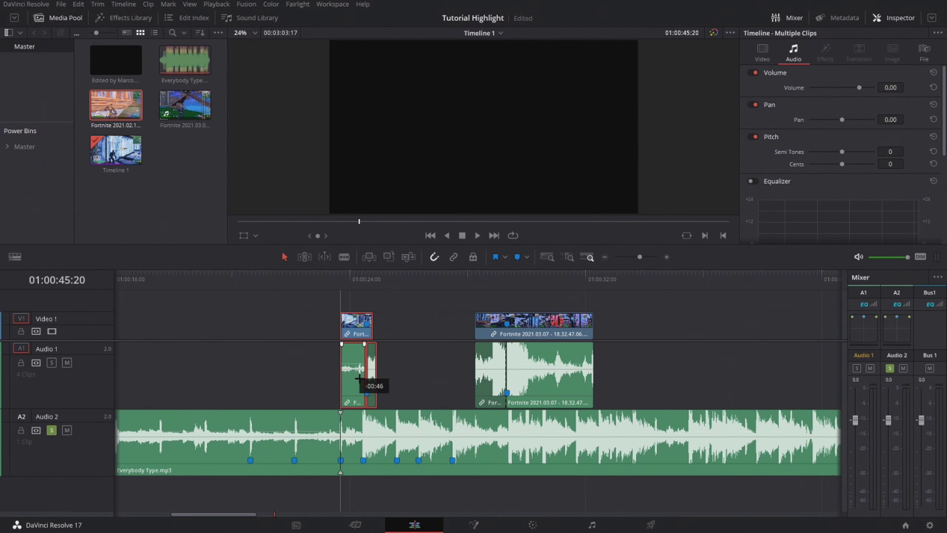
drag(359, 378, 351, 380)
click(326, 354)
scroll(392, 360, left, 2)
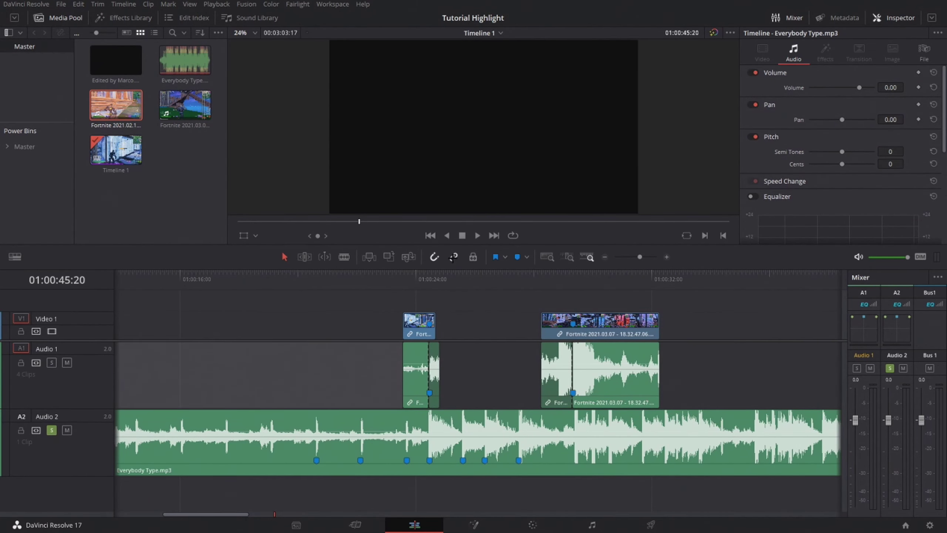
Extend the Fortnite 2021.02.13 clip's start earlier and lengthen its video and audio ends together
drag(403, 379, 140, 374)
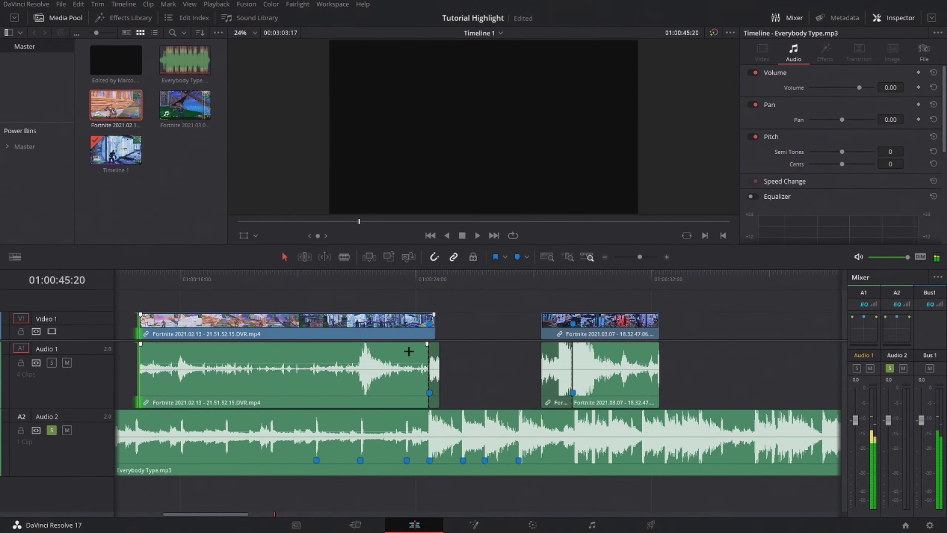
click(439, 330)
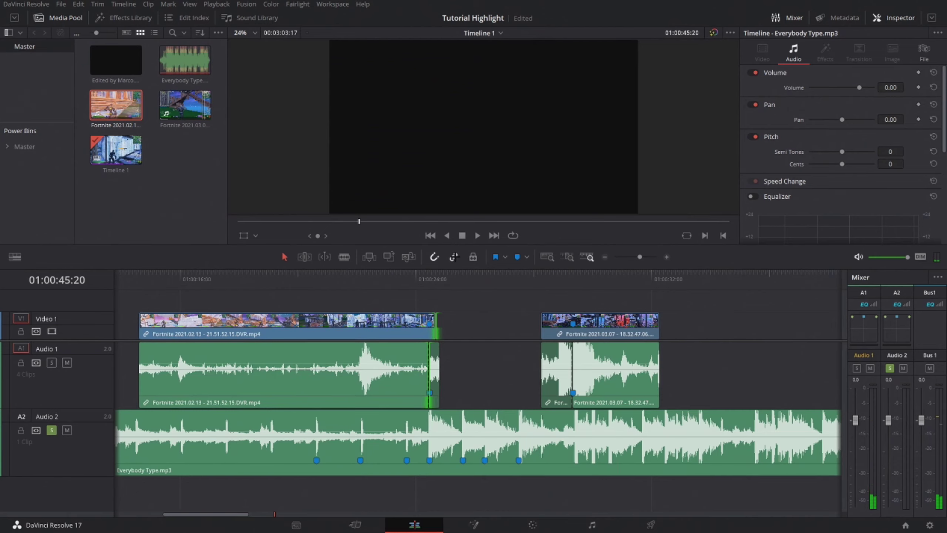
mouse_move(435, 319)
mouse_down()
mouse_move(439, 330)
mouse_move(465, 332)
mouse_up()
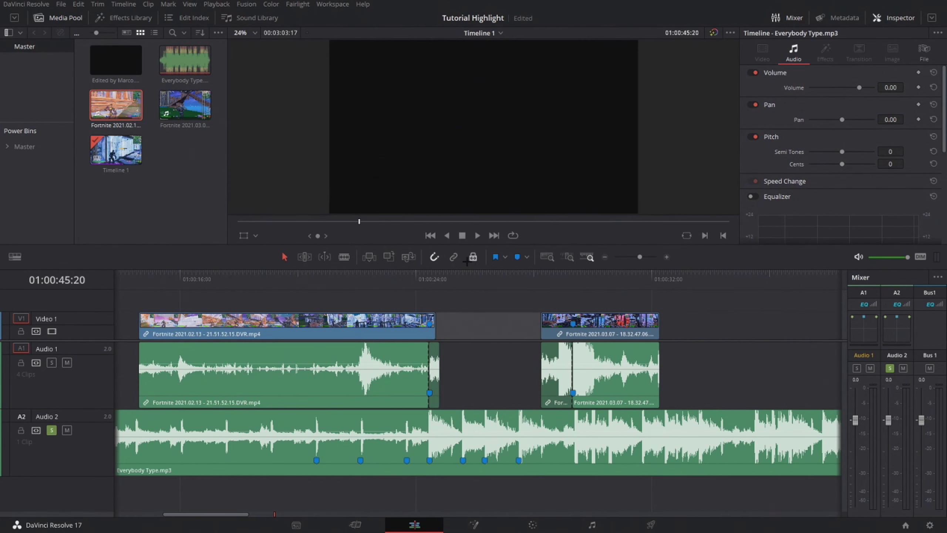
mouse_move(441, 383)
mouse_down()
mouse_move(489, 386)
mouse_move(462, 386)
mouse_up()
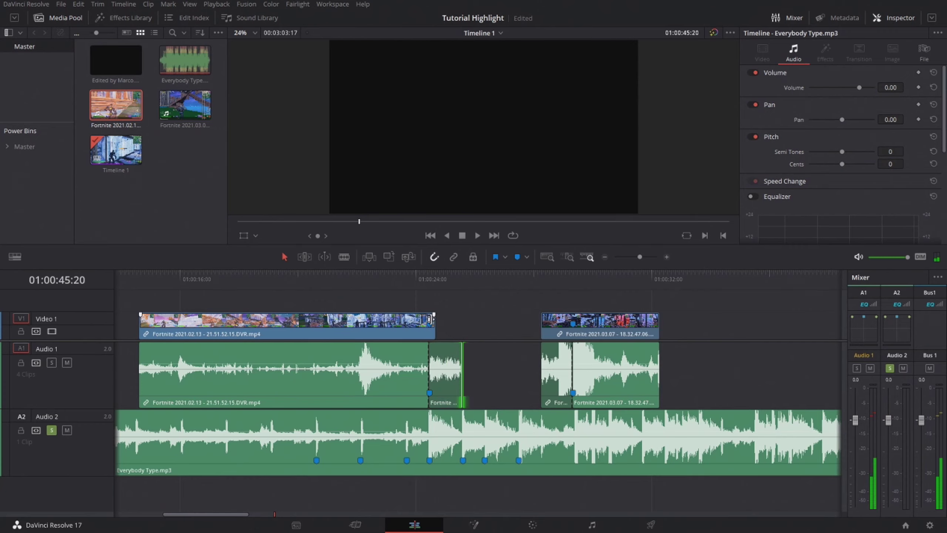
drag(432, 319, 463, 328)
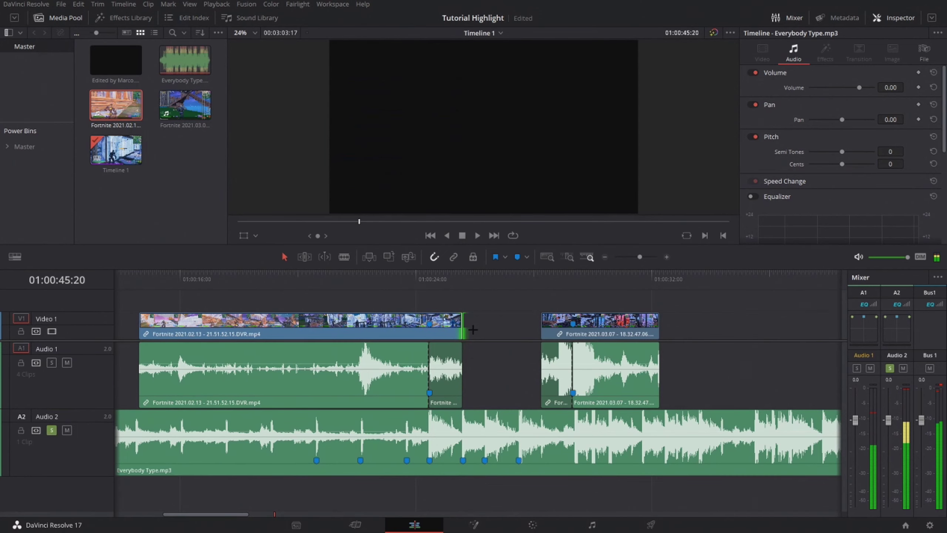
scroll(410, 298, left, 3)
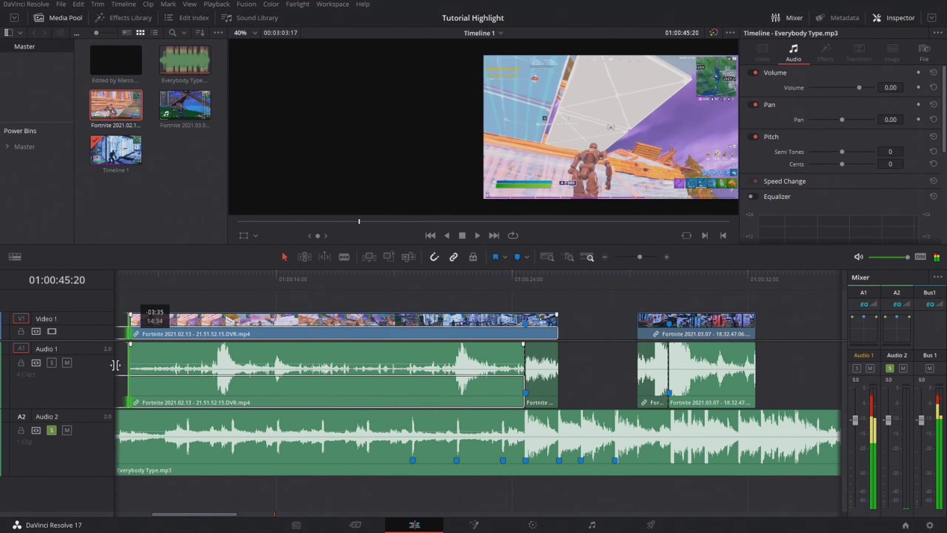
drag(233, 368, 63, 366)
scroll(185, 369, down, 2)
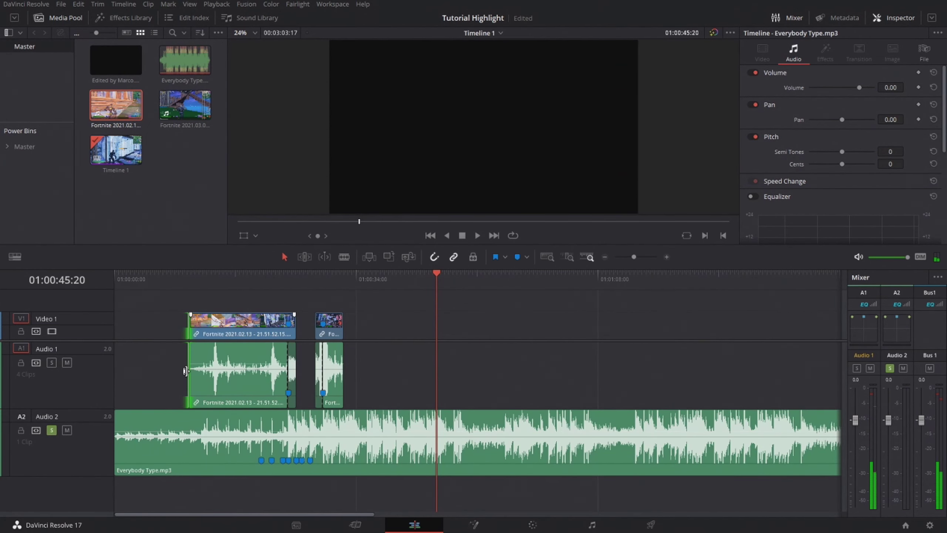
Extend the first clip to the timeline start and position the short clip near 01:00:27:29
drag(186, 371, 115, 370)
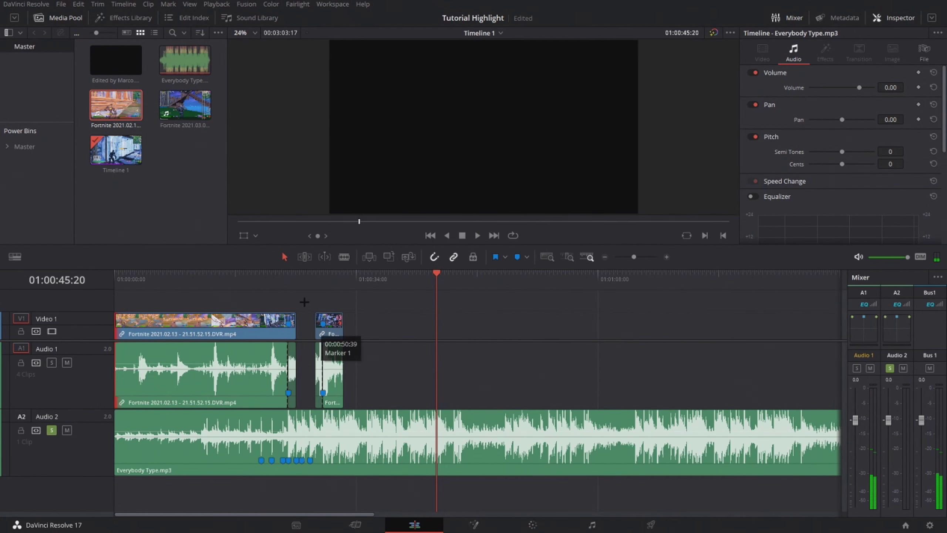
drag(321, 366, 308, 367)
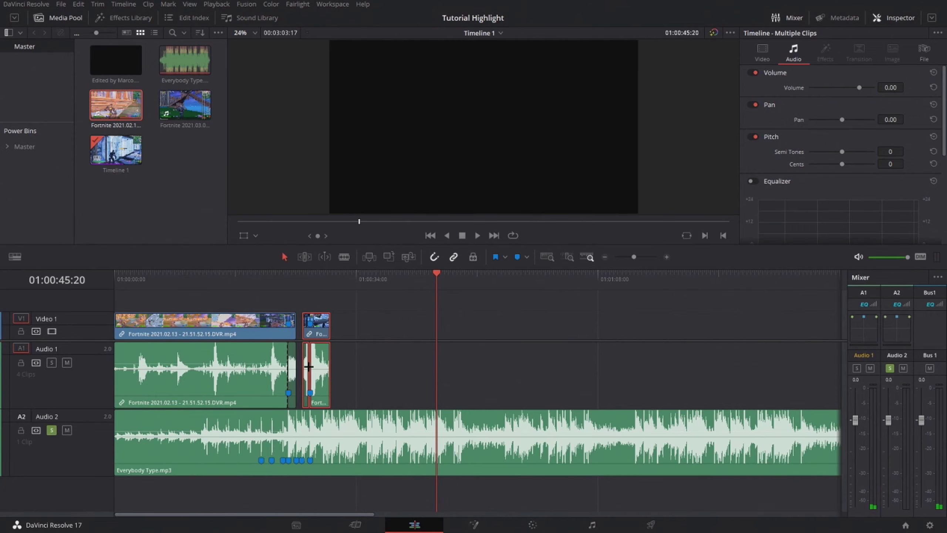
click(315, 279)
scroll(373, 369, up, 4)
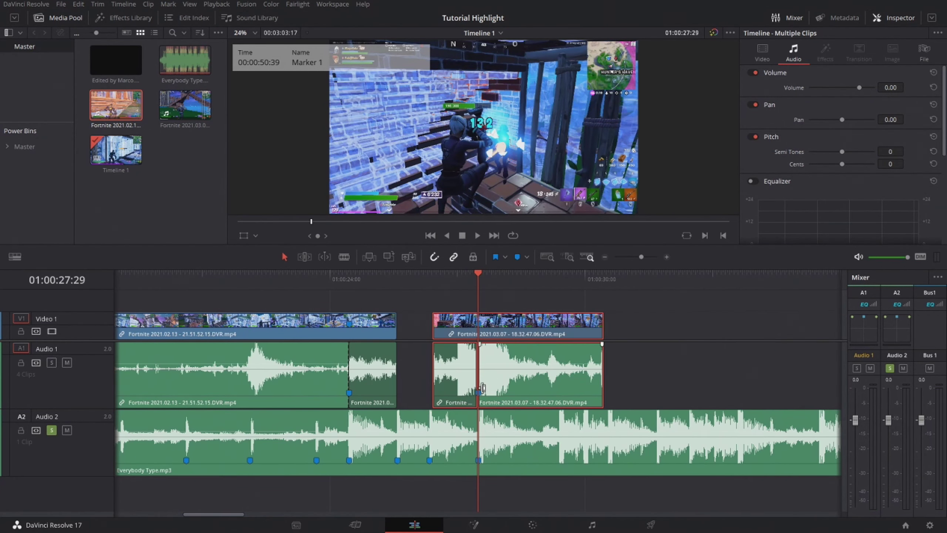
drag(432, 378, 397, 377)
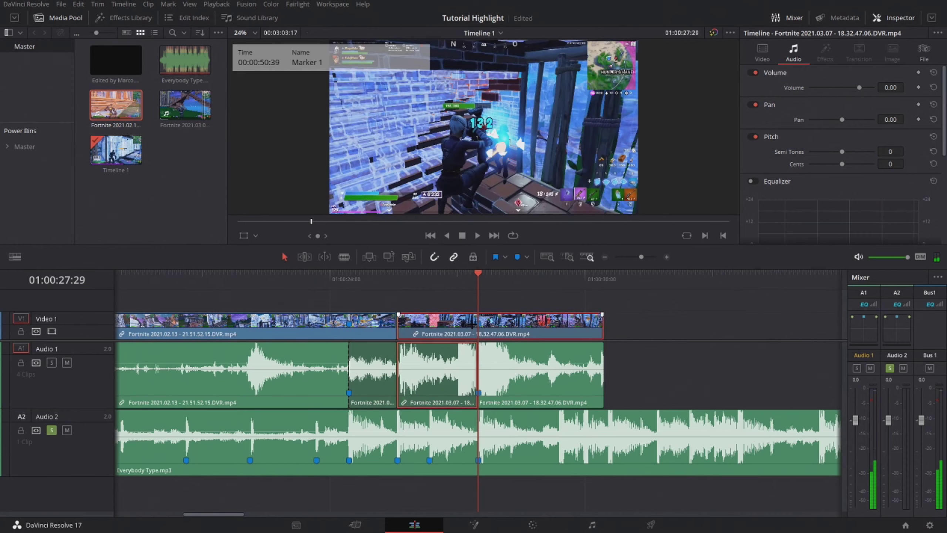
drag(401, 371, 479, 374)
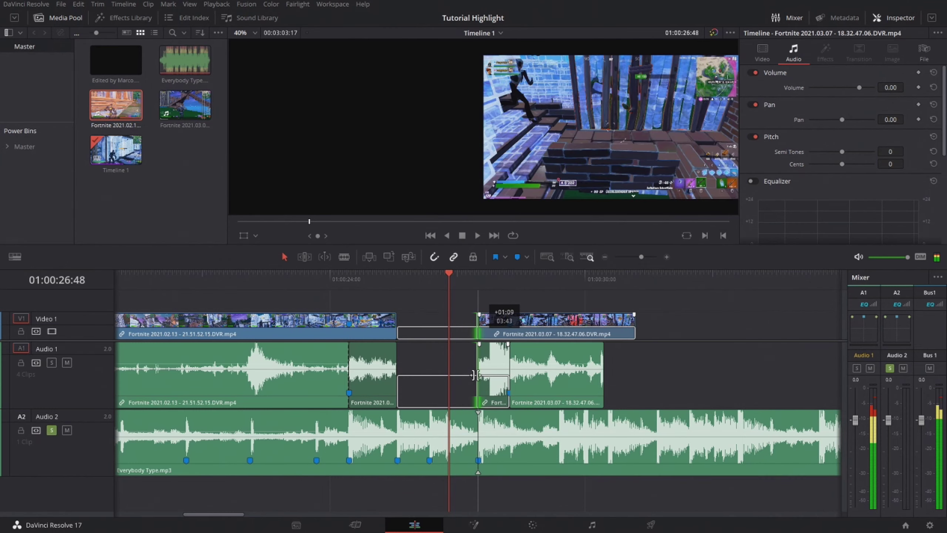
Slide the Fortnite 2021.03.07 pieces left and trim its video to match the audio
click(564, 370)
drag(564, 370, 483, 370)
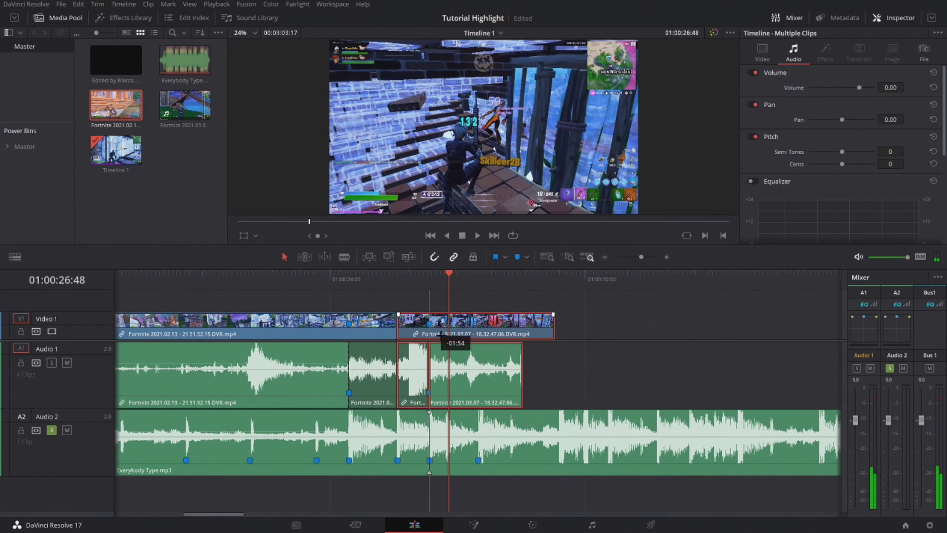
drag(440, 334, 441, 334)
click(396, 371)
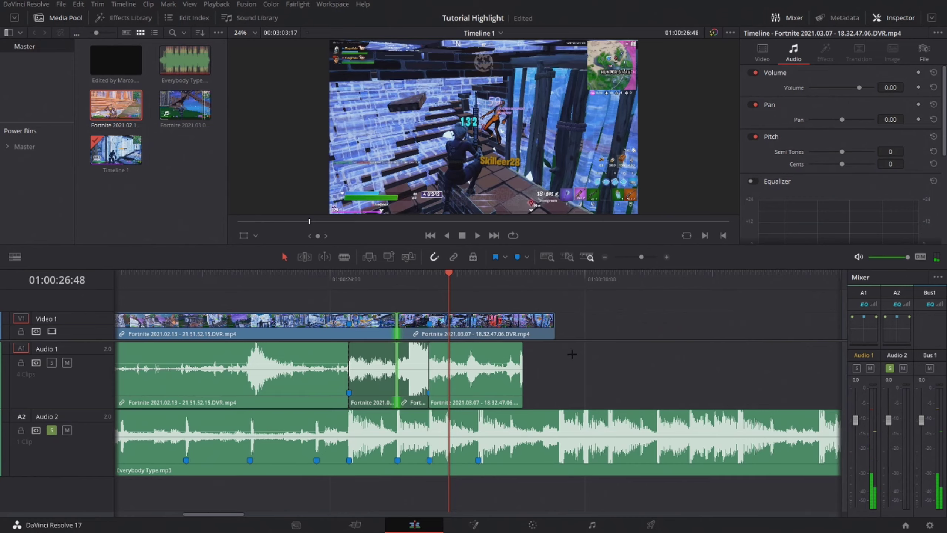
drag(556, 334, 523, 334)
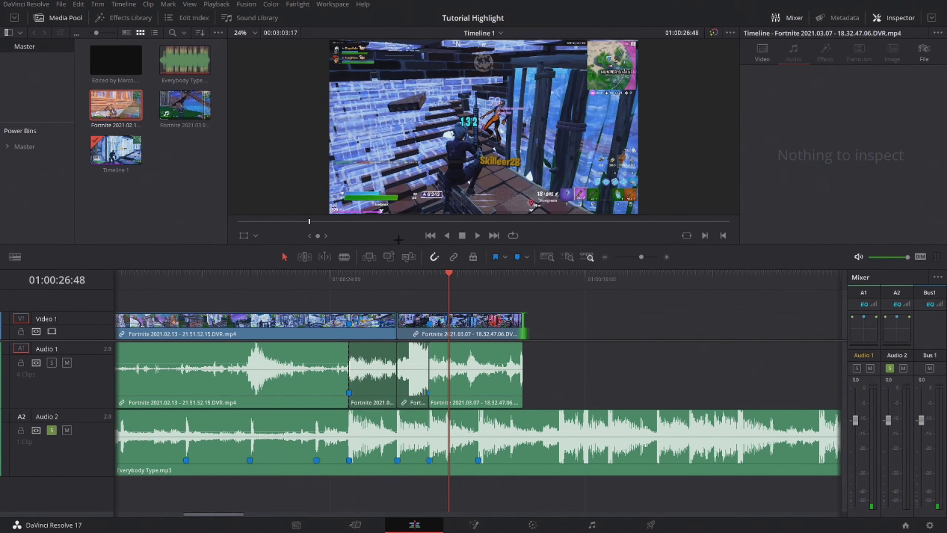
click(523, 330)
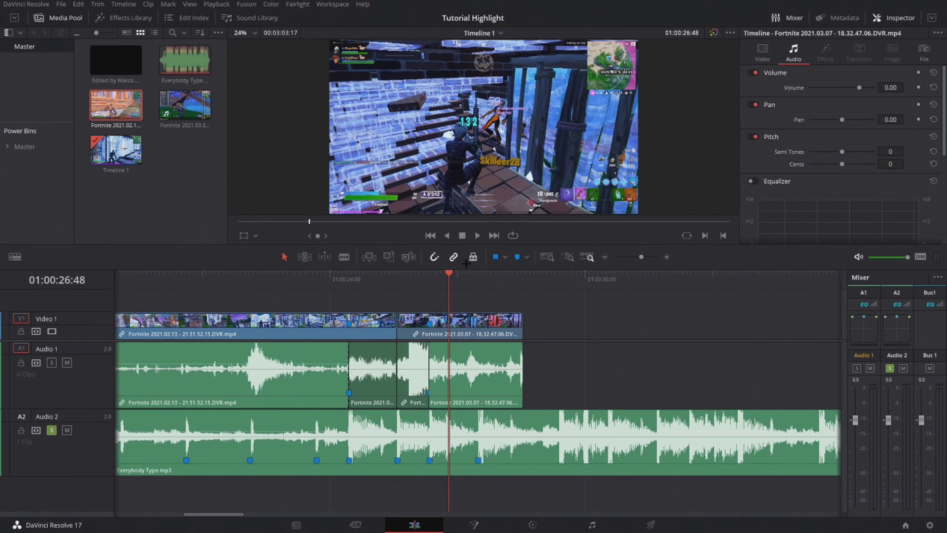
Extend the Fortnite 2021.03.07 video and audio ends so they finish together
drag(524, 322, 558, 324)
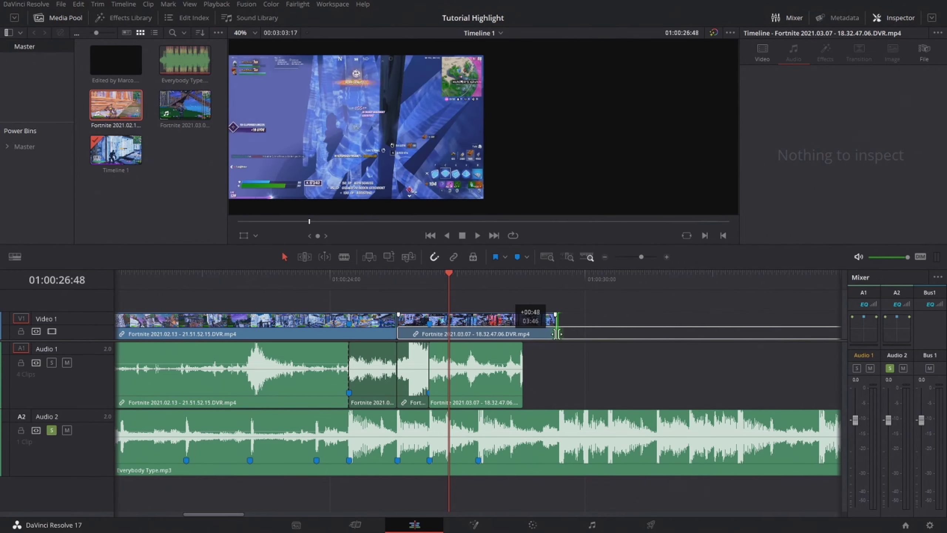
click(512, 393)
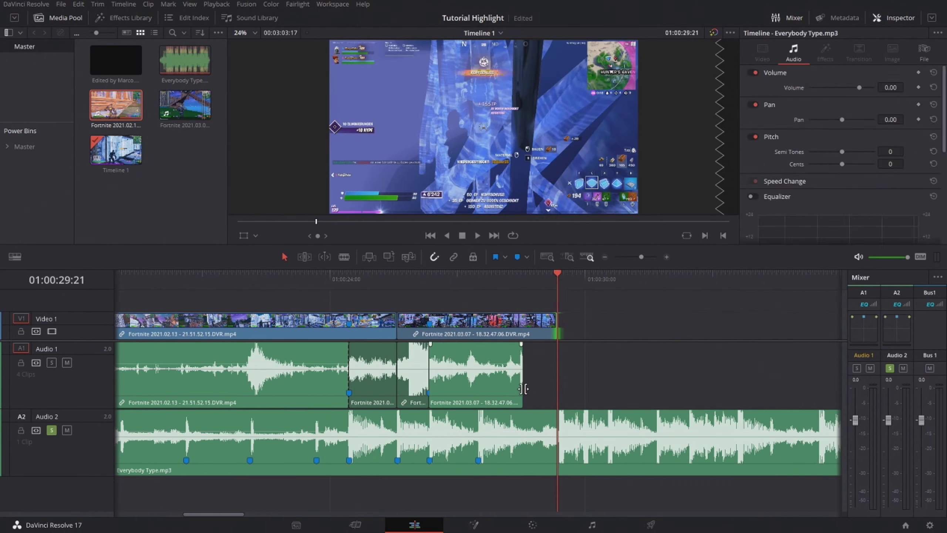
drag(523, 388, 557, 389)
drag(402, 278, 338, 278)
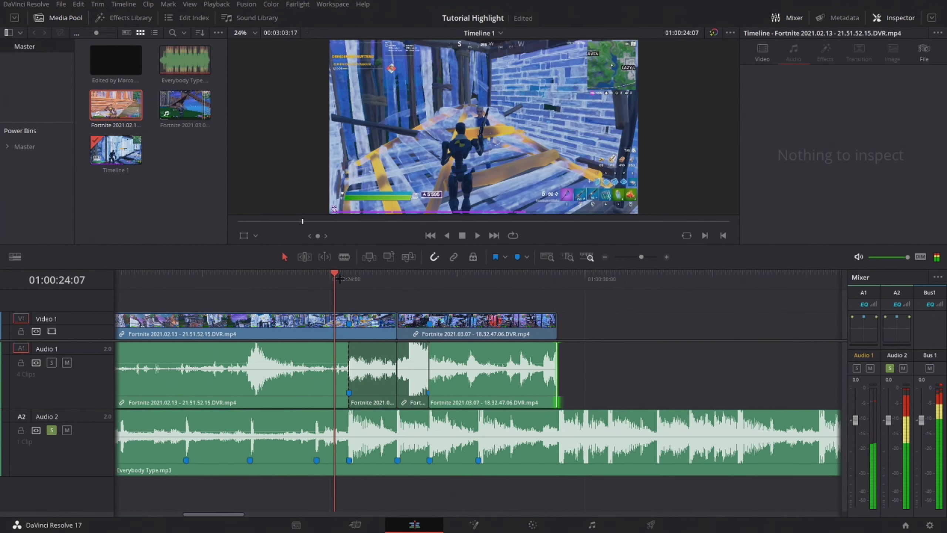
scroll(390, 309, down, 5)
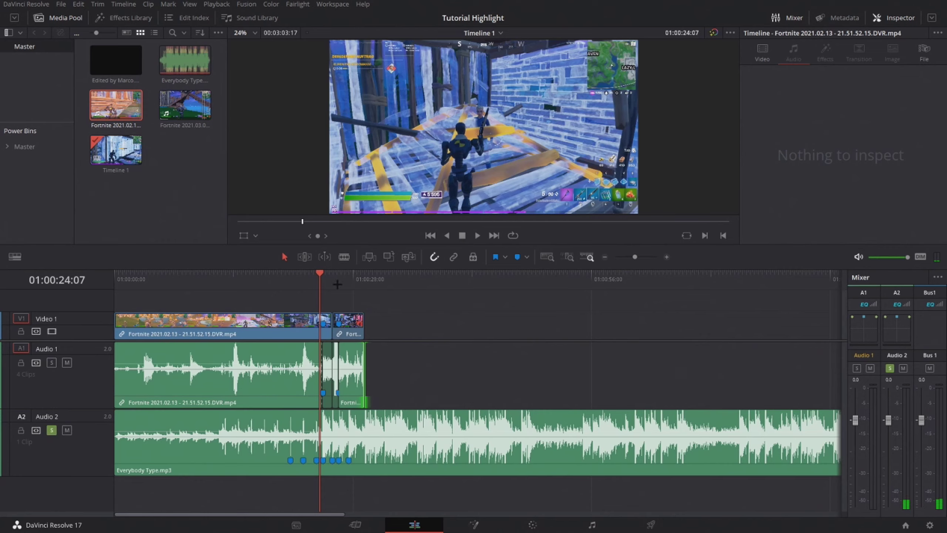
drag(218, 276, 457, 284)
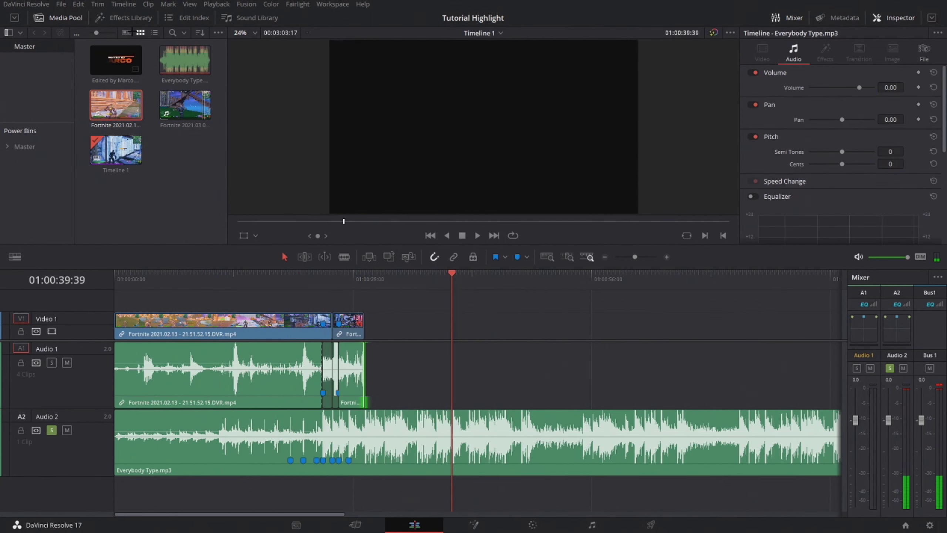
Drag an Adjustment Clip from the Effects toolbox onto a new Video 2 track
click(133, 20)
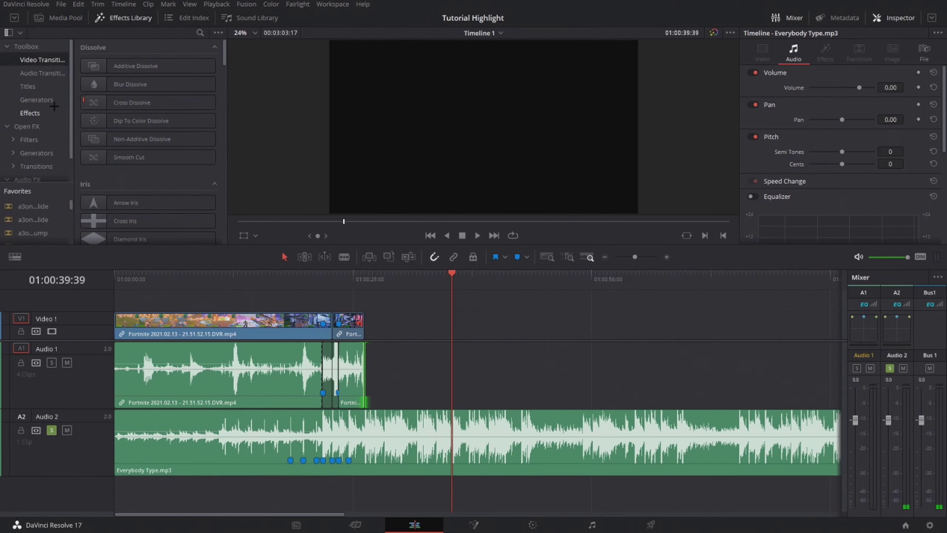
click(30, 113)
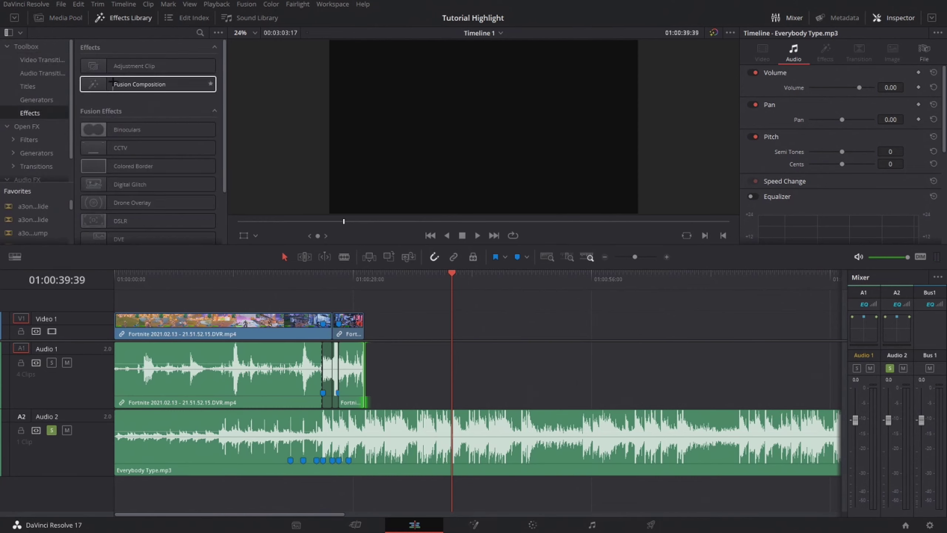
drag(112, 66, 247, 307)
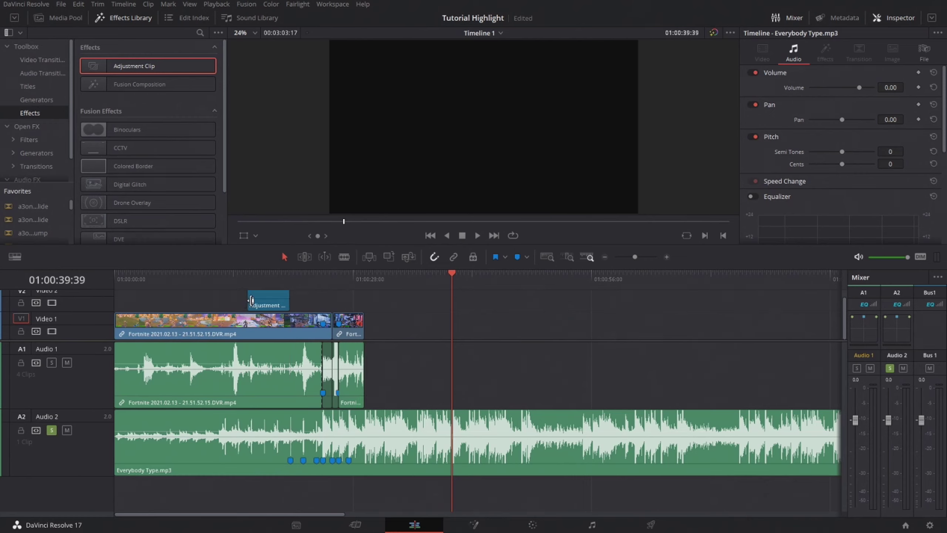
Save the Adjustment Clip into the Media Pool, drop it back on Video 2, and open it in Fusion
click(56, 18)
drag(272, 299, 186, 161)
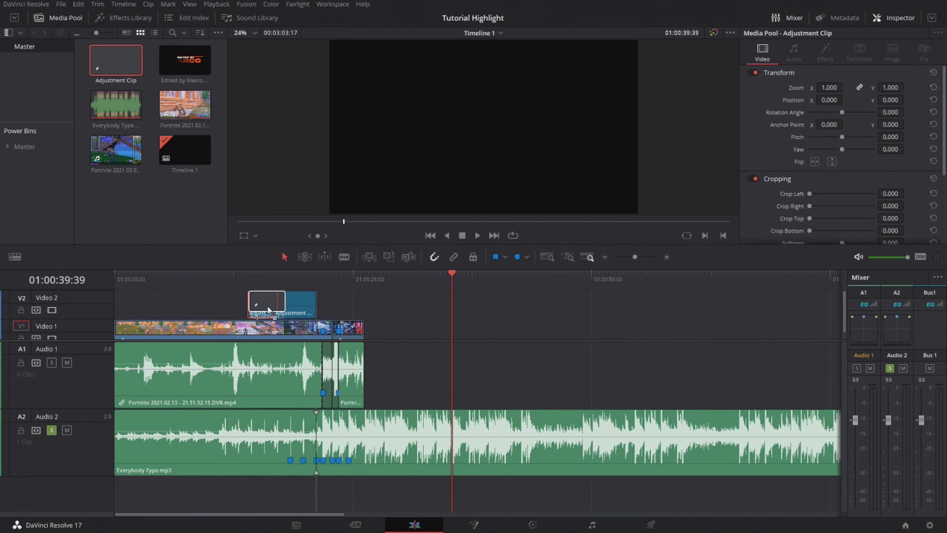
drag(123, 74, 261, 304)
click(261, 283)
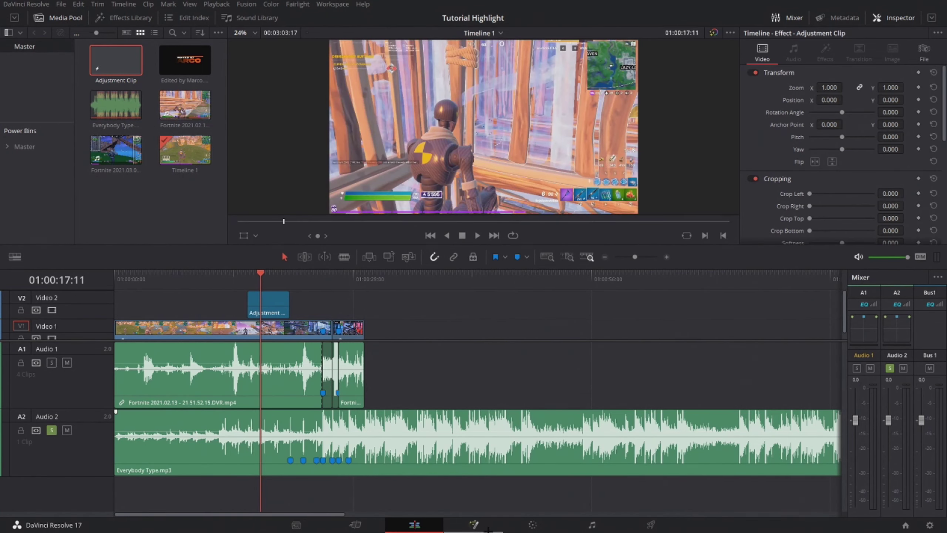
click(466, 523)
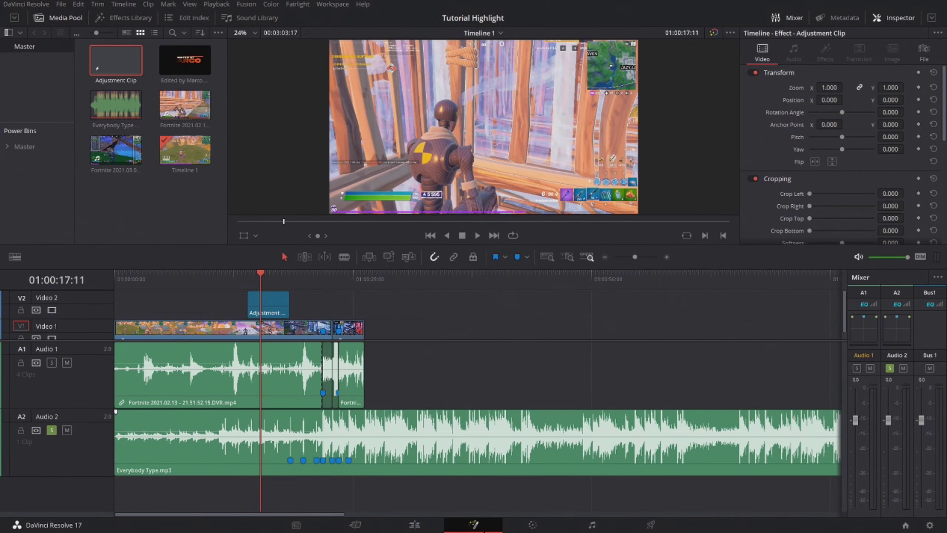
key(super)
Import Mayz Beat Shake.setting from AATutorial and wire its nodes between MediaIn1 and MediaOut1
click(287, 525)
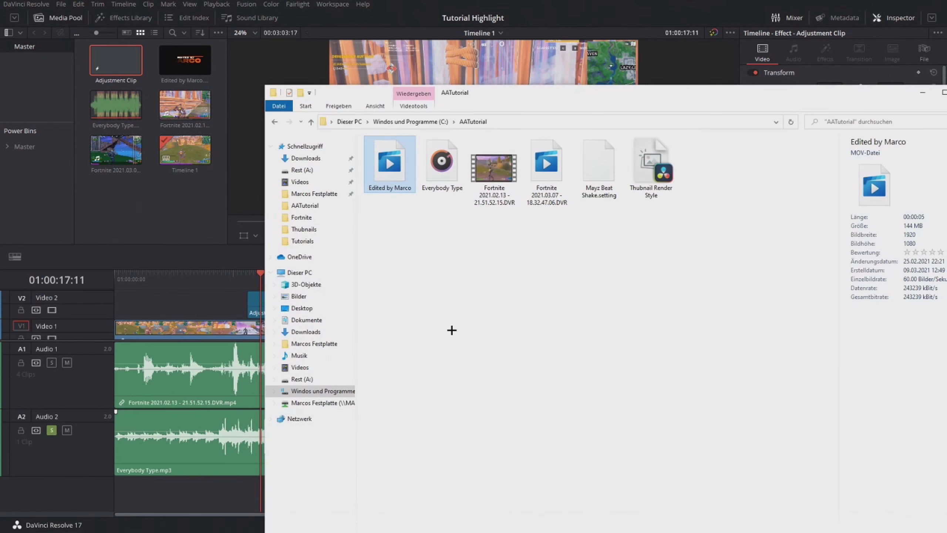
drag(599, 183, 219, 355)
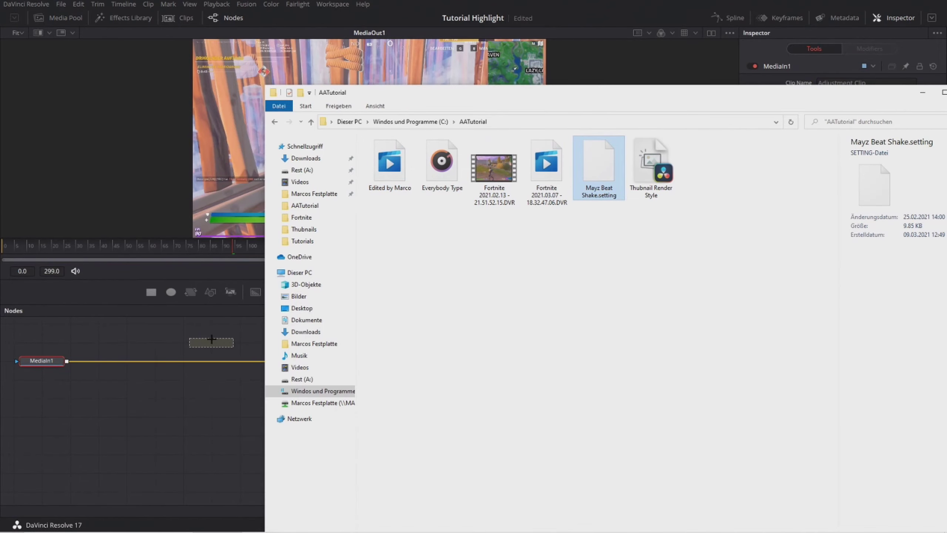
drag(211, 339, 214, 362)
drag(226, 395, 237, 376)
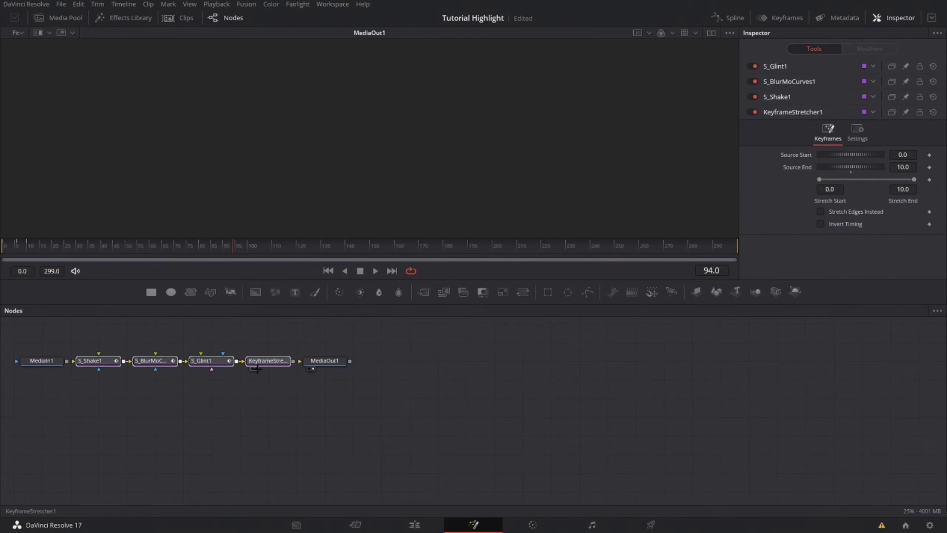
click(150, 353)
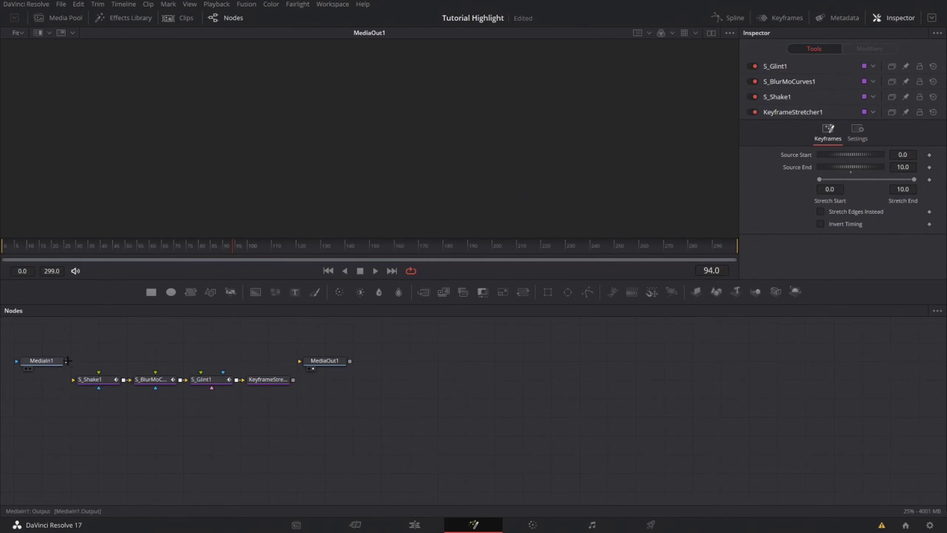
mouse_move(66, 361)
mouse_down()
mouse_move(63, 379)
mouse_move(74, 380)
mouse_up()
drag(293, 380, 300, 361)
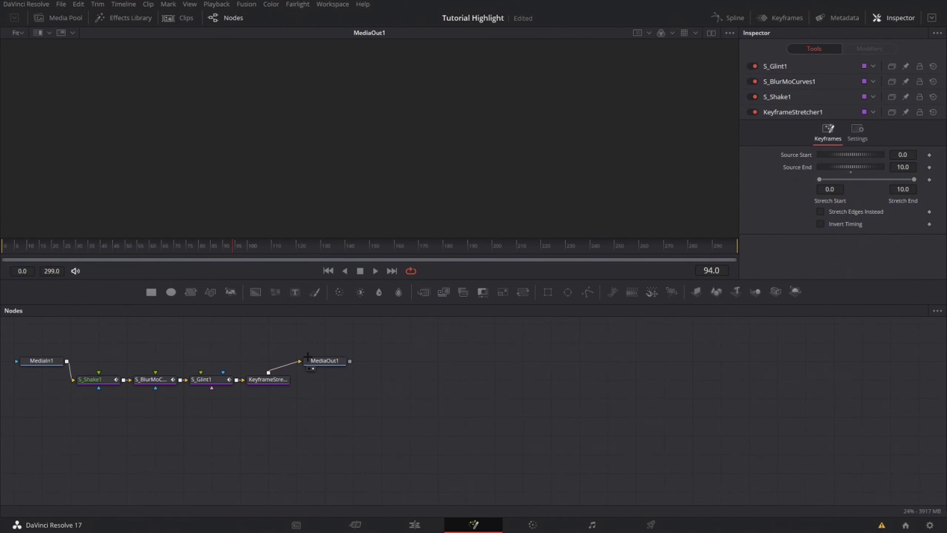
click(414, 524)
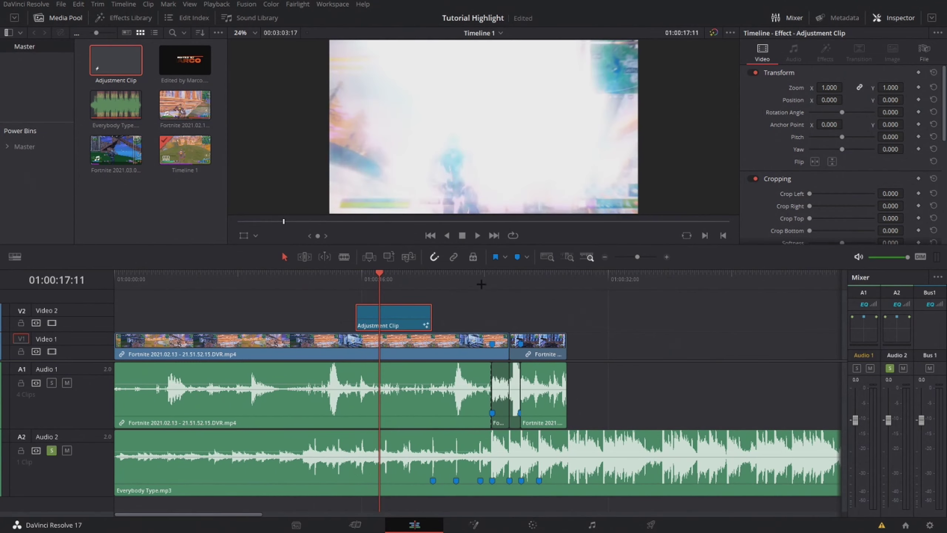
Set the Adjustment Clip's duration to 10 frames and move it later along Video 2
click(473, 257)
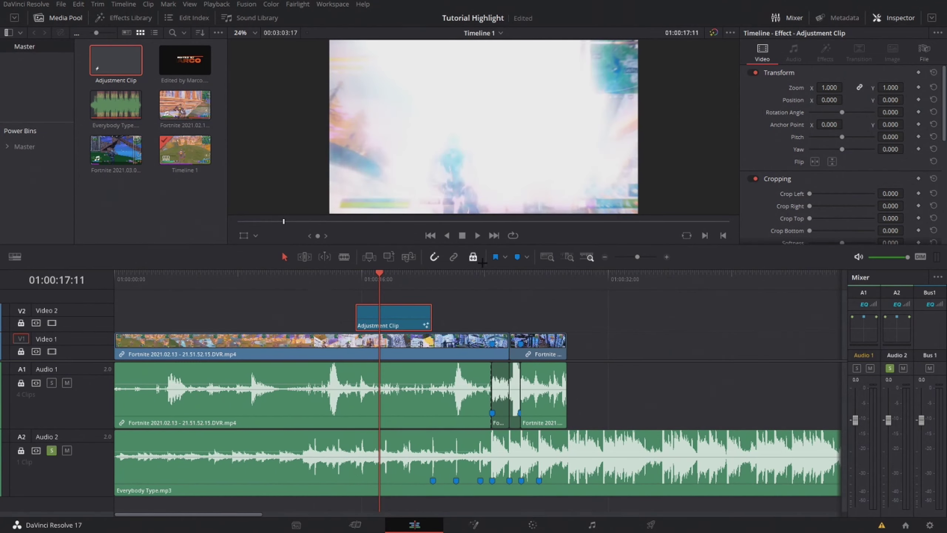
key(ctrl+d)
click(429, 224)
text(10)
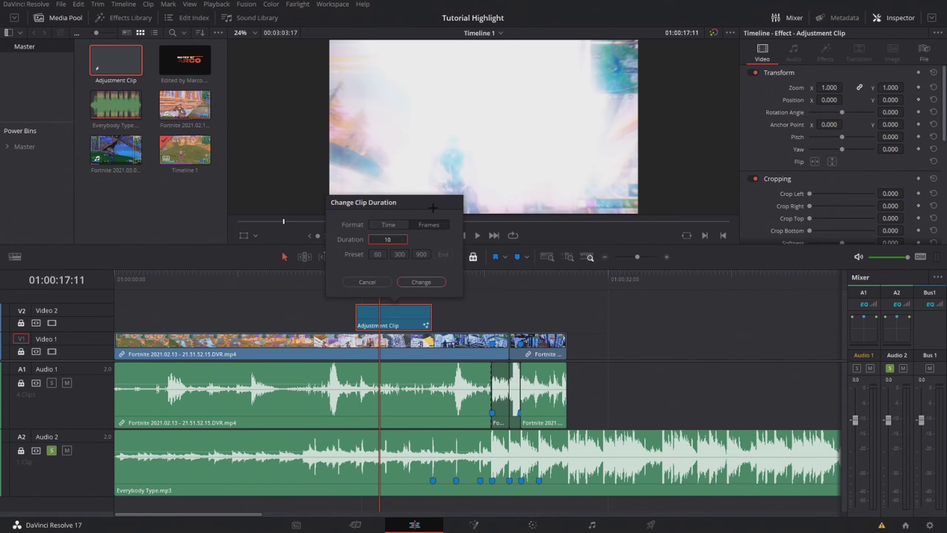
key(Return)
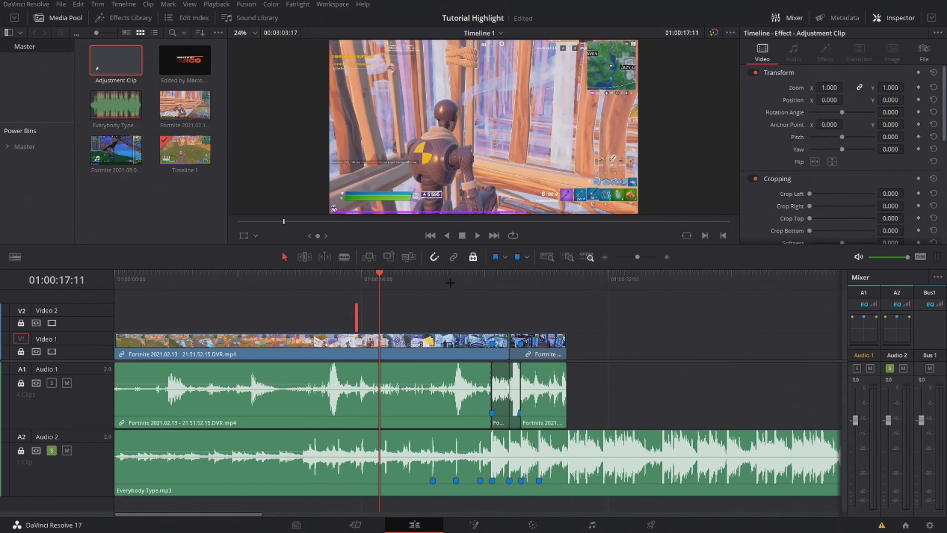
key(ctrl+shift+l)
drag(356, 317, 455, 321)
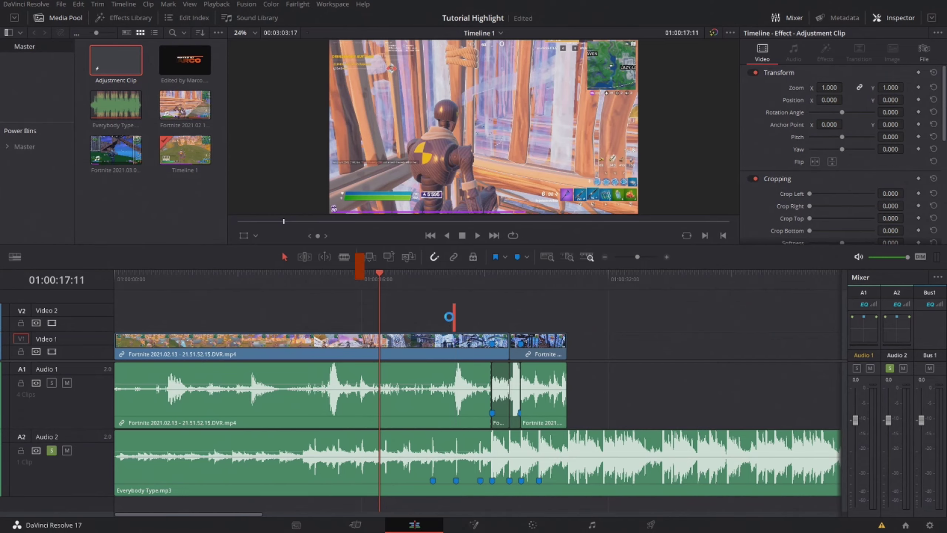
Paste a copy of the 10-frame shake clip onto the next beat on Video 2 and play it back
key(ctrl+c)
click(402, 275)
key(ctrl+v)
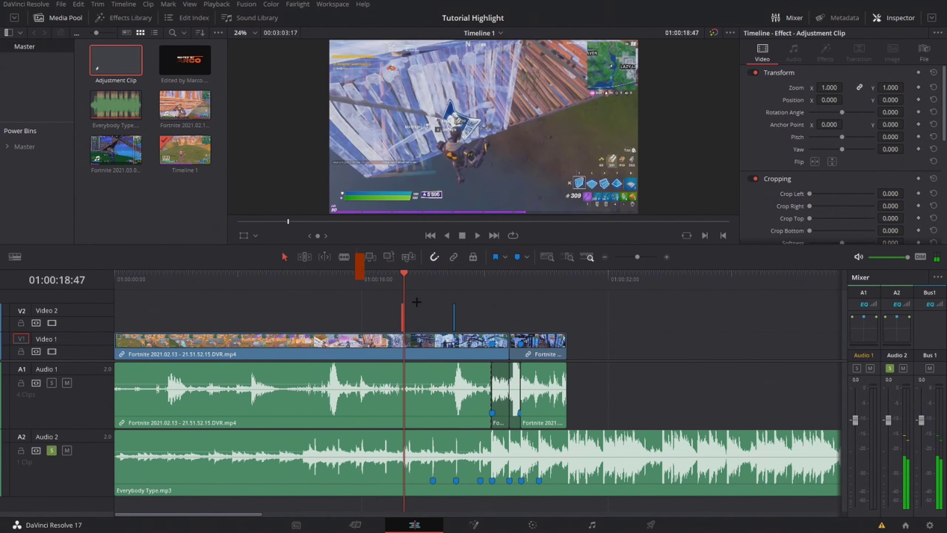
drag(403, 317, 433, 321)
click(432, 279)
key(space)
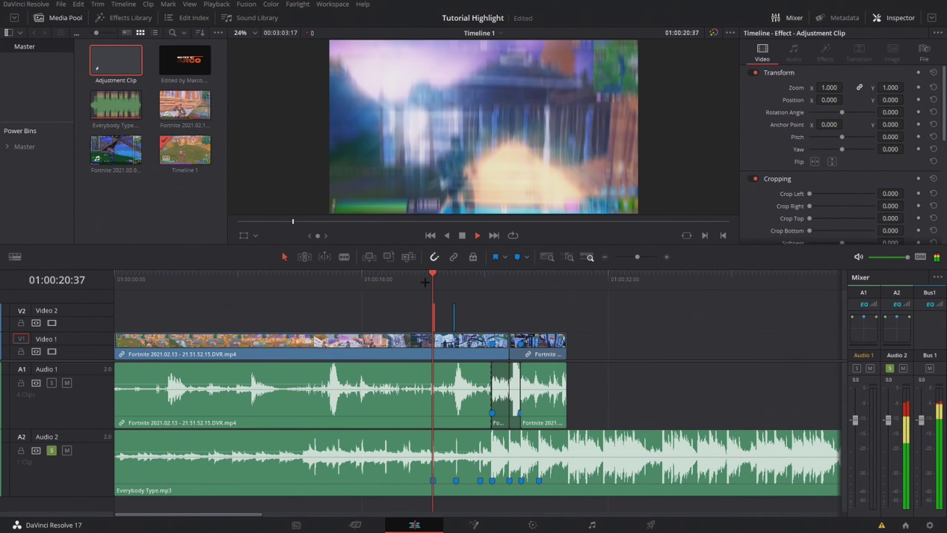
key(space)
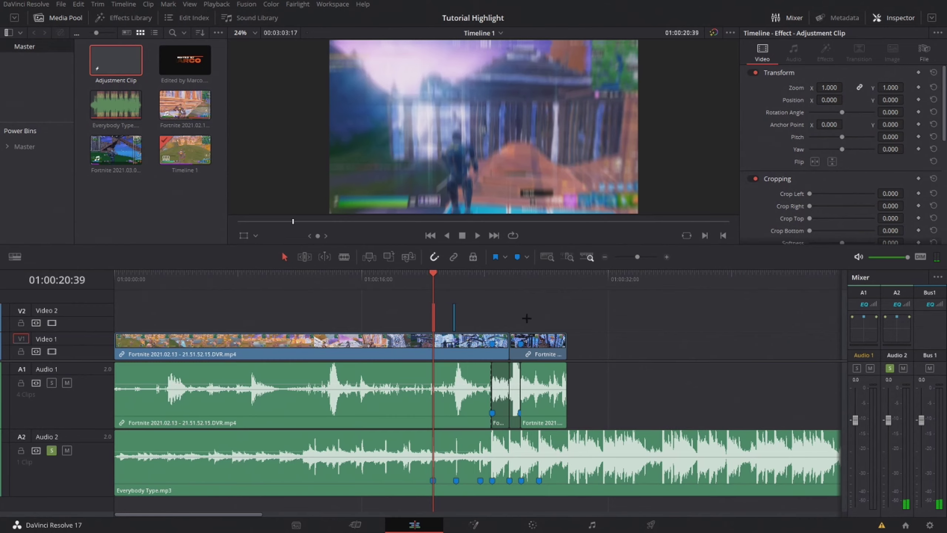
scroll(527, 318, up, 2)
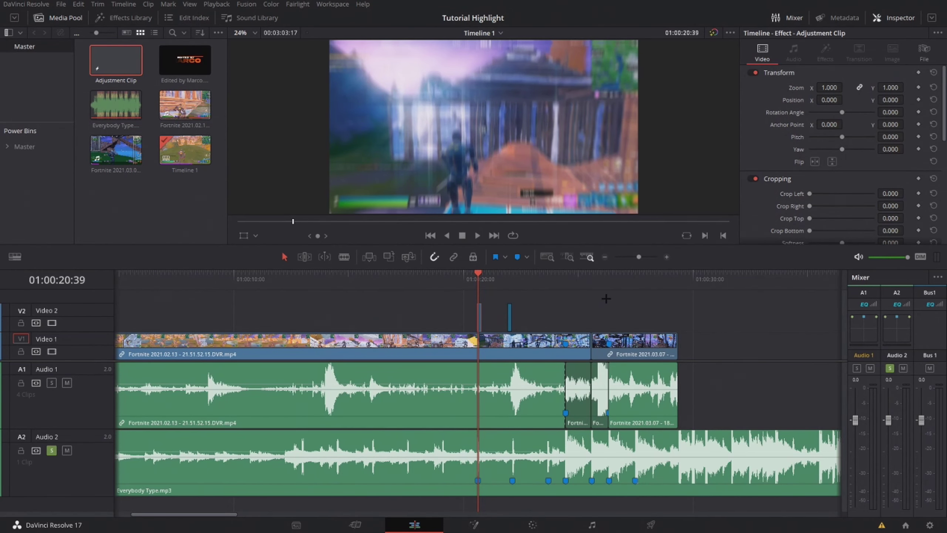
scroll(606, 299, right, 2)
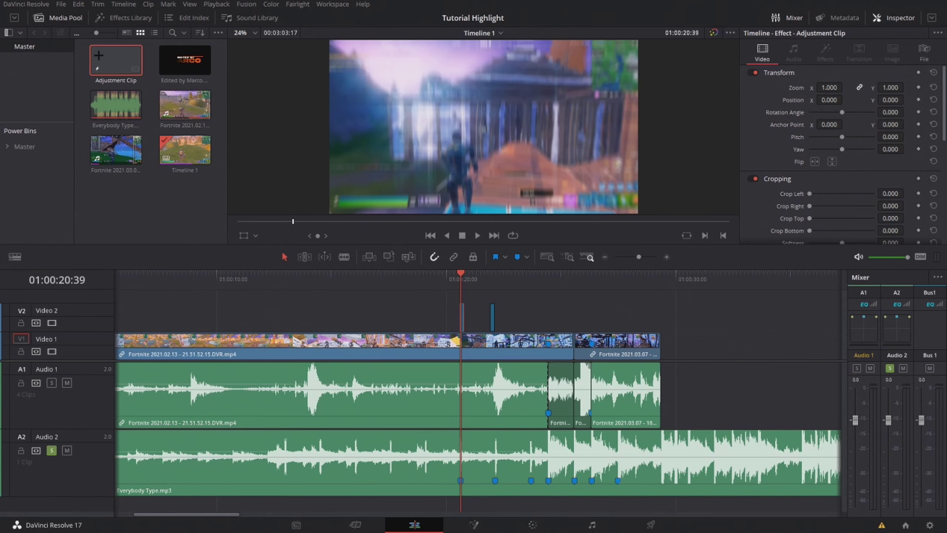
Save the shake Adjustment Clip into the Power Bins Master Effects bin and place it on Video 2
click(24, 146)
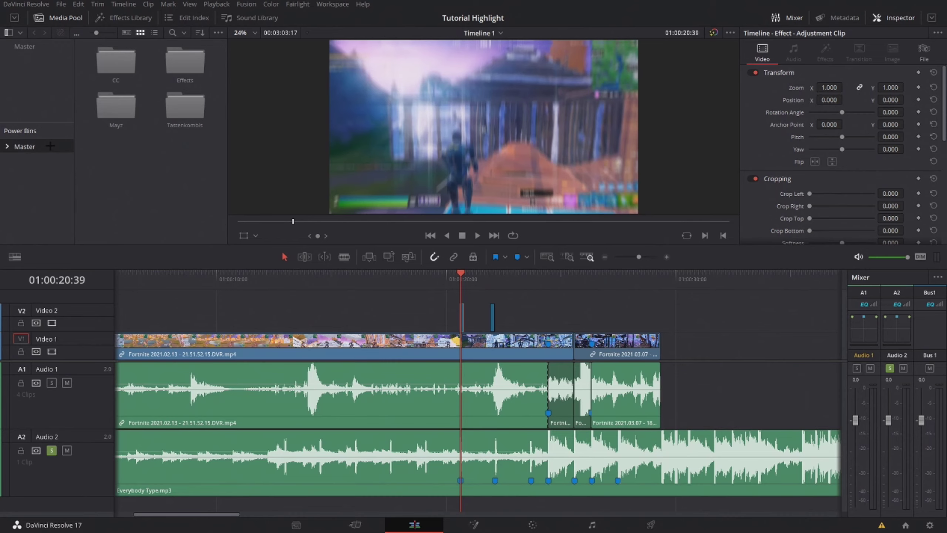
double_click(185, 61)
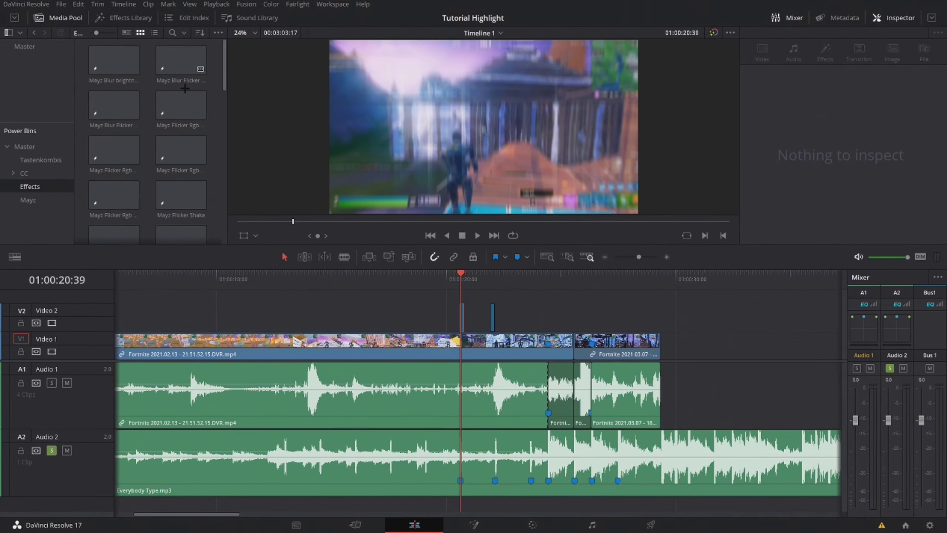
scroll(161, 164, down, 1)
scroll(161, 164, down, 1)
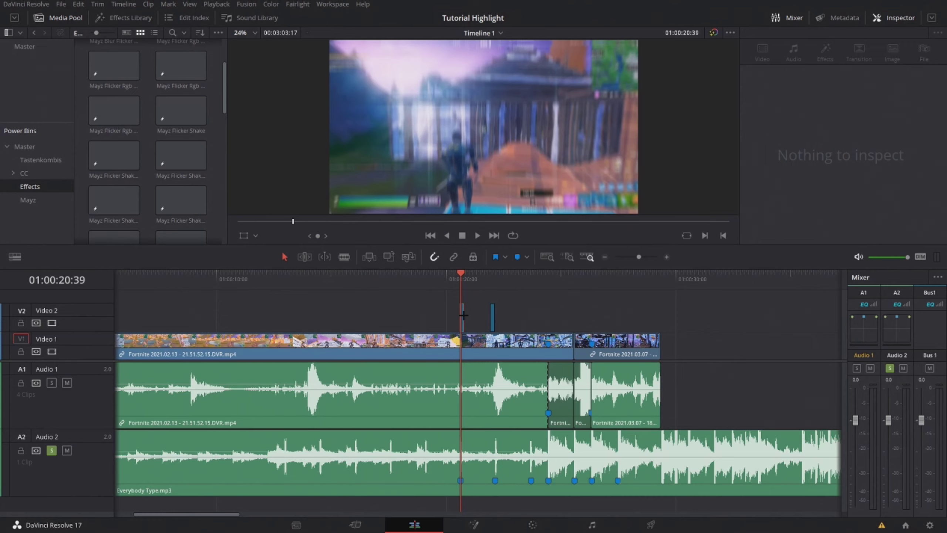
drag(463, 315, 183, 170)
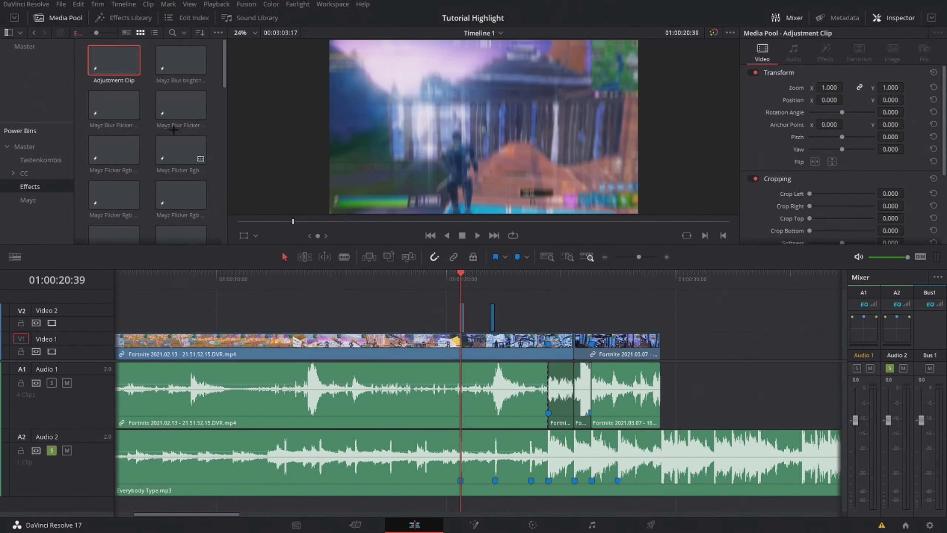
mouse_move(111, 60)
mouse_down()
mouse_move(367, 318)
mouse_move(129, 75)
mouse_up()
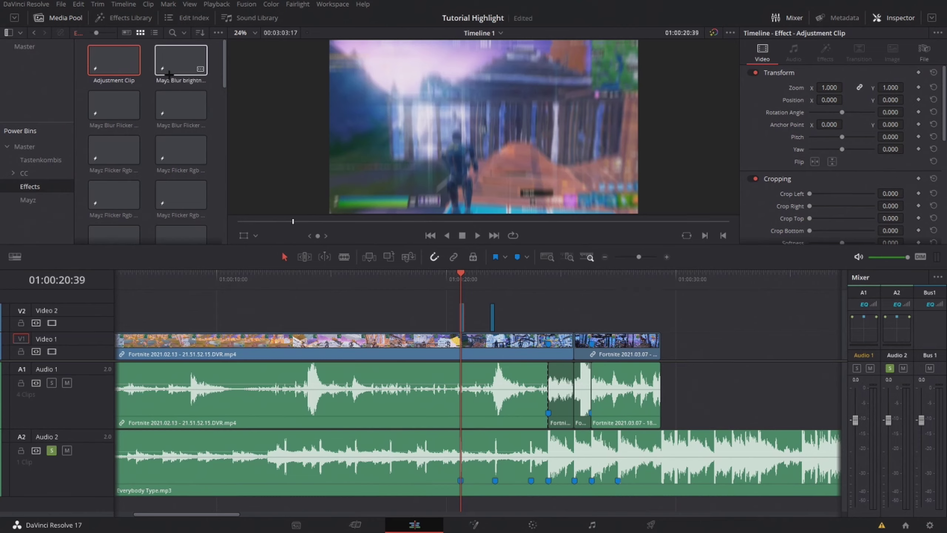
Add the purple glow flicker, Mayz Red Glow Y Shake and Mayz Impact 2 clips, then jump to Marker 2
click(154, 33)
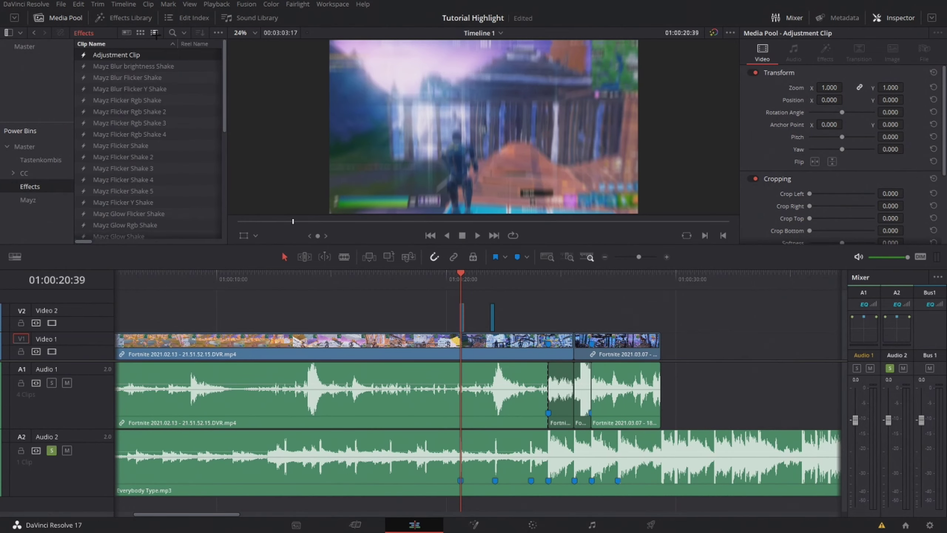
scroll(158, 169, down, 2)
scroll(158, 168, down, 5)
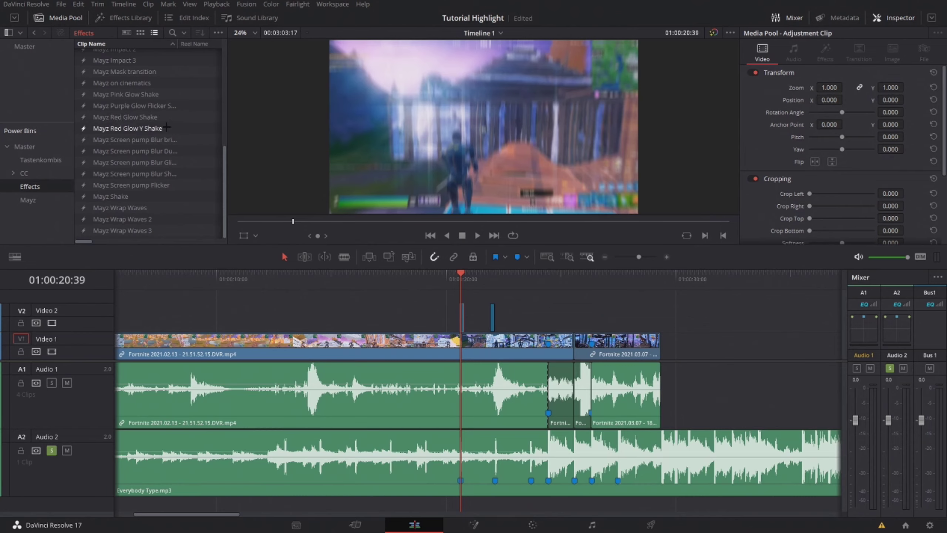
scroll(156, 134, up, 1)
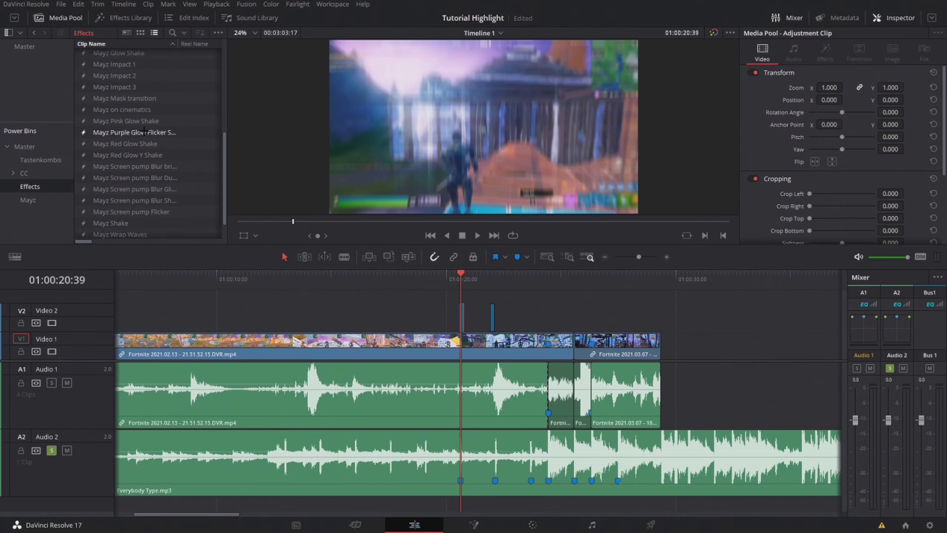
drag(144, 131, 555, 320)
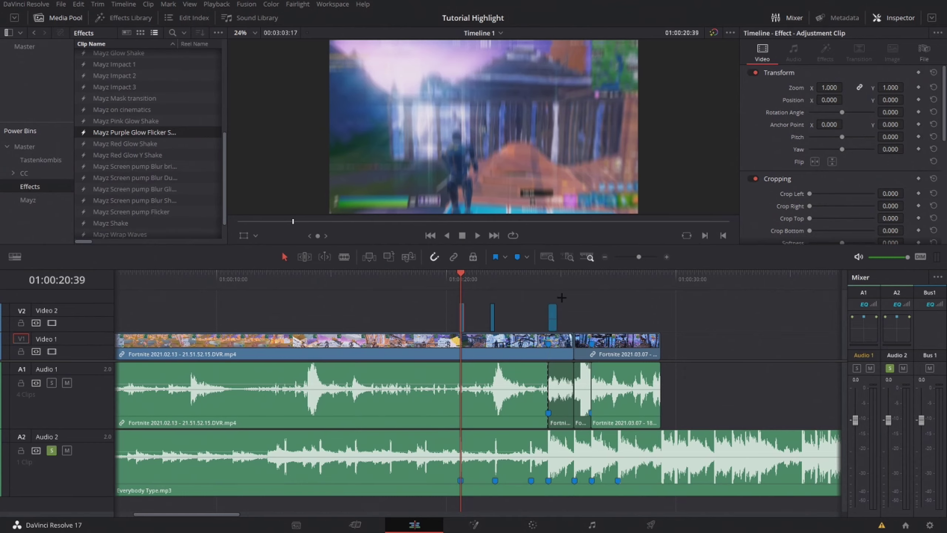
drag(114, 155, 127, 159)
scroll(127, 157, up, 2)
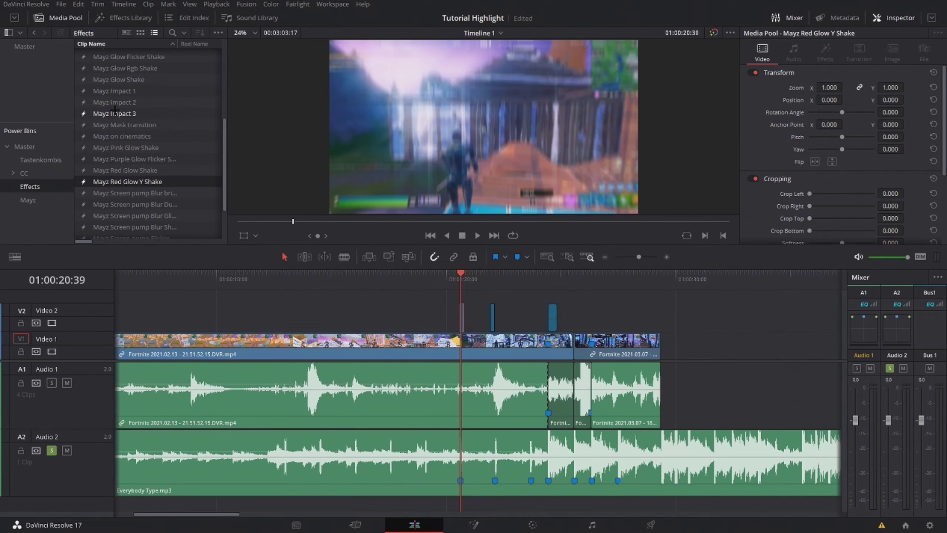
mouse_move(115, 102)
mouse_down()
mouse_move(152, 109)
mouse_move(594, 317)
mouse_up()
click(570, 274)
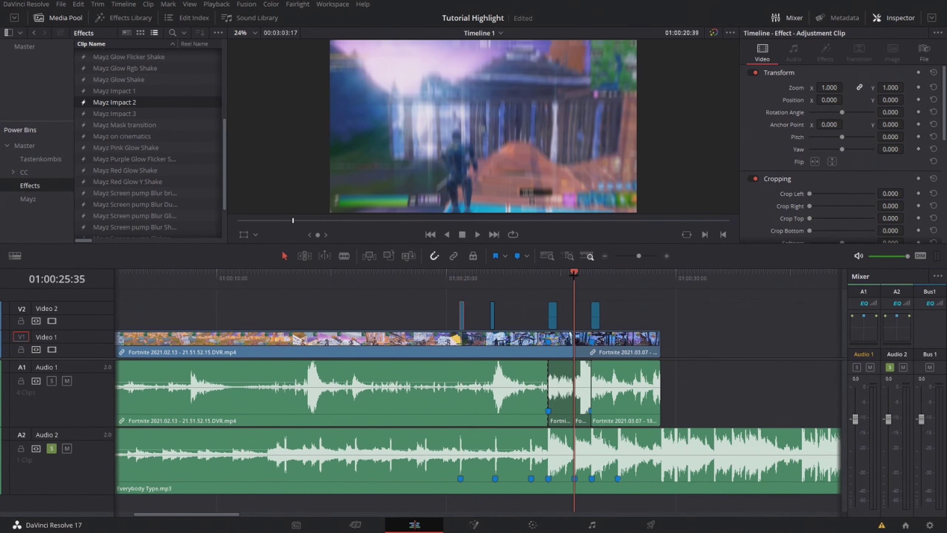
scroll(584, 295, up, 2)
scroll(583, 294, up, 2)
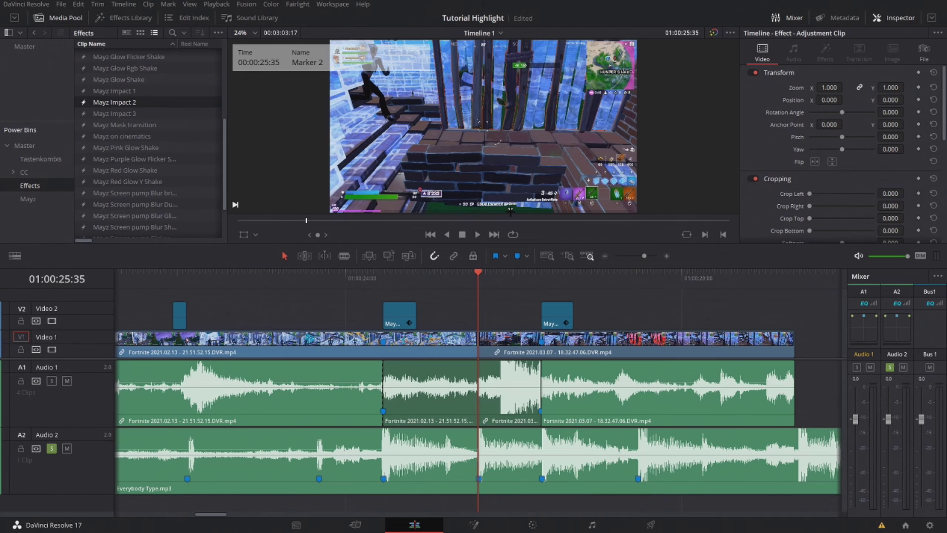
Browse the Video Transitions down to the a3on transitions and drop one onto the timeline
click(123, 18)
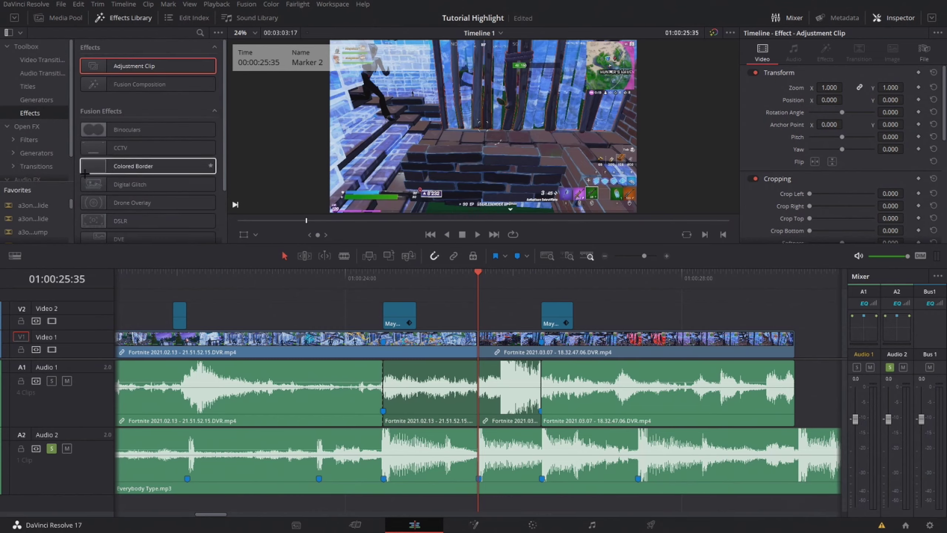
click(41, 60)
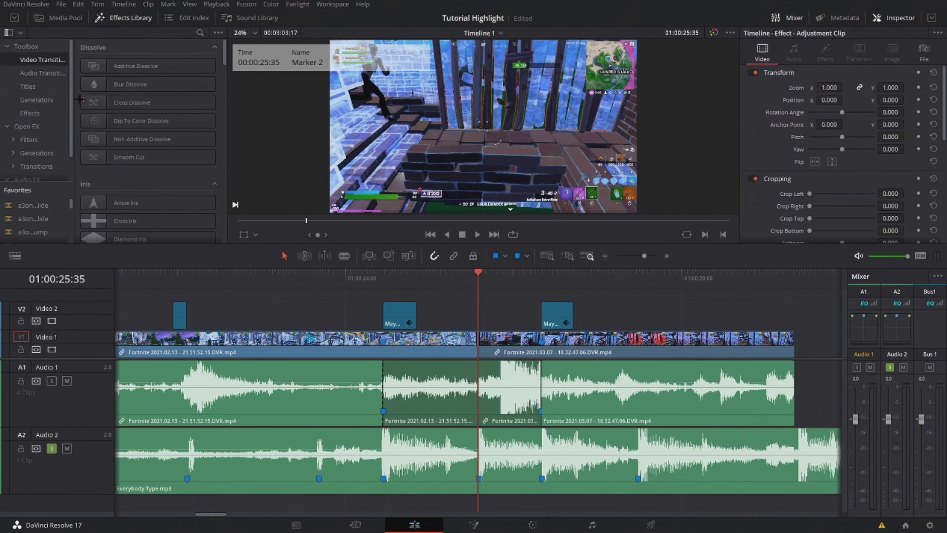
scroll(163, 145, down, 5)
scroll(162, 146, down, 3)
scroll(164, 149, down, 3)
scroll(166, 153, down, 3)
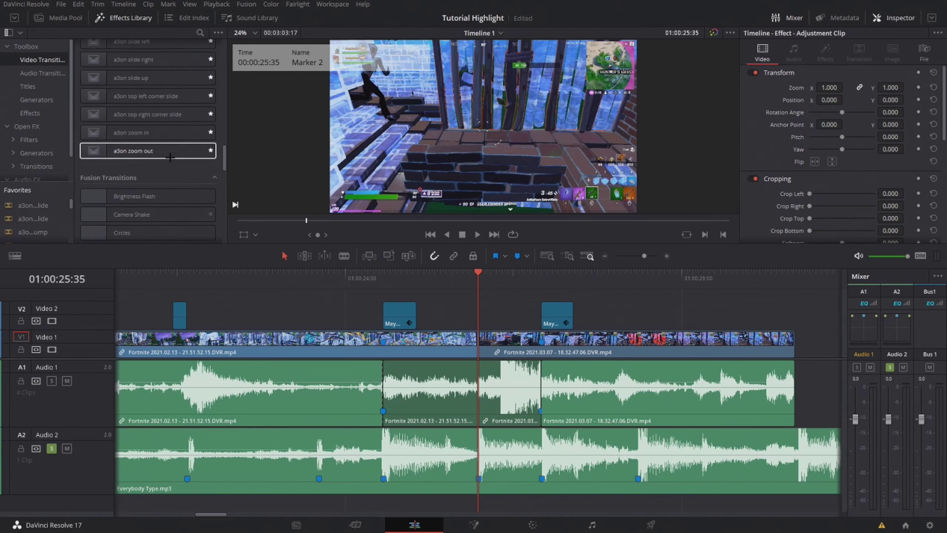
scroll(170, 157, down, 3)
drag(170, 157, 485, 309)
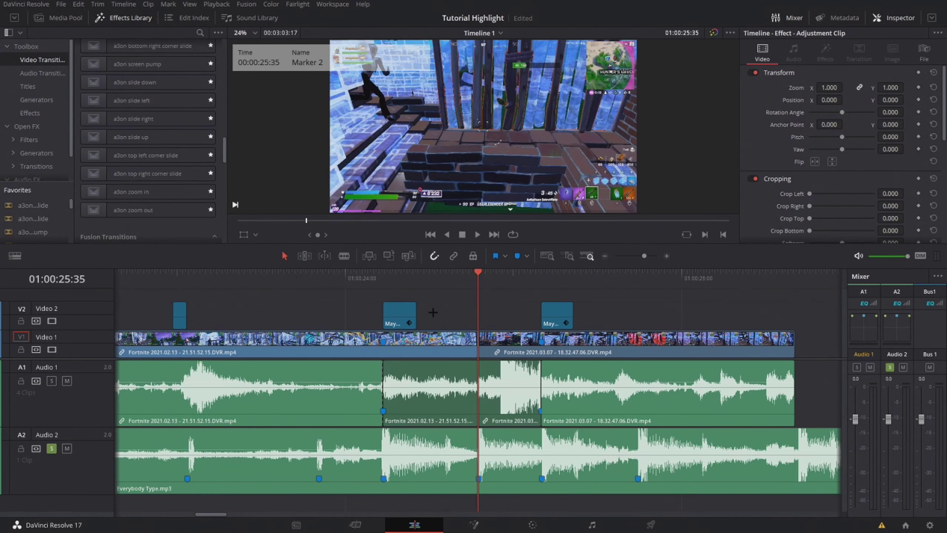
mouse_move(203, 193)
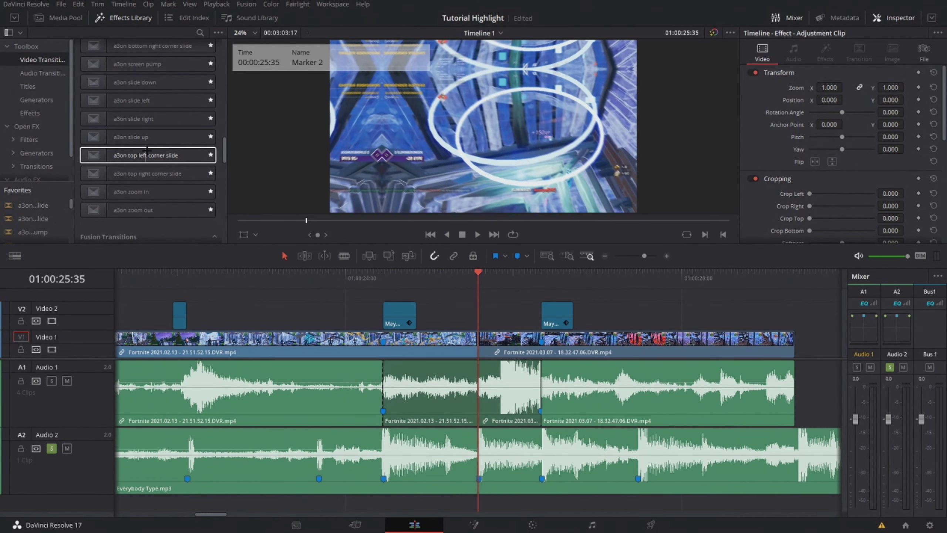
scroll(147, 151, up, 1)
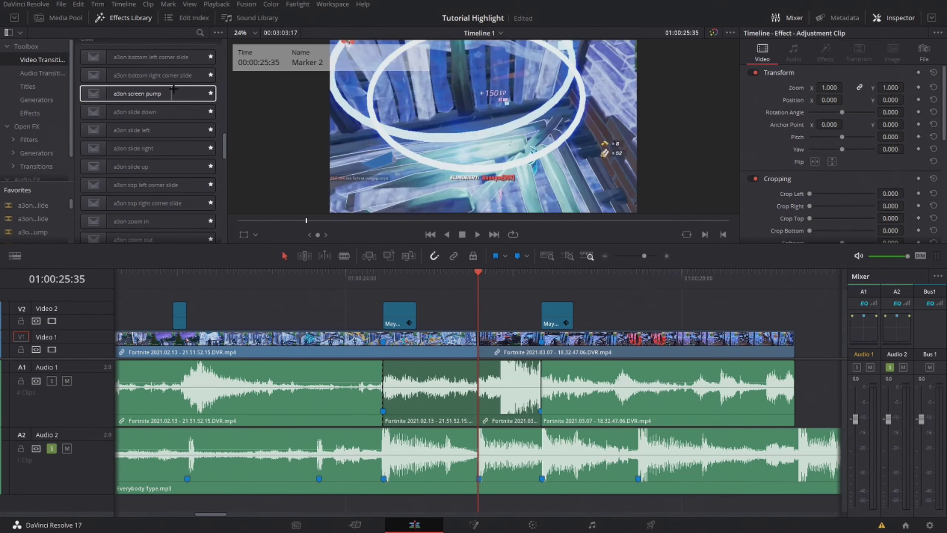
Apply the a3on screen pump transition and save the Tutorial Highlight project
mouse_move(195, 93)
mouse_down()
mouse_move(428, 281)
mouse_move(478, 338)
mouse_up()
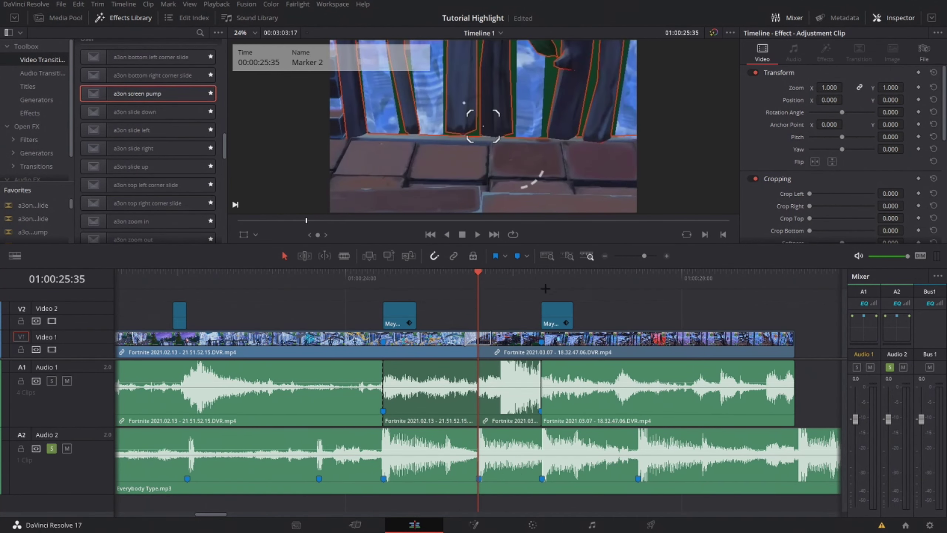
key(ctrl+s)
scroll(597, 298, down, 5)
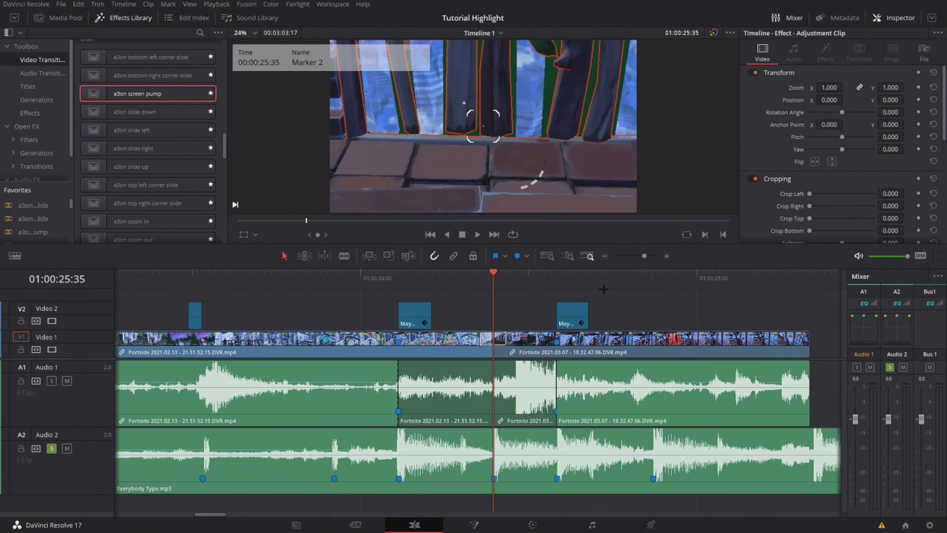
scroll(608, 300, up, 5)
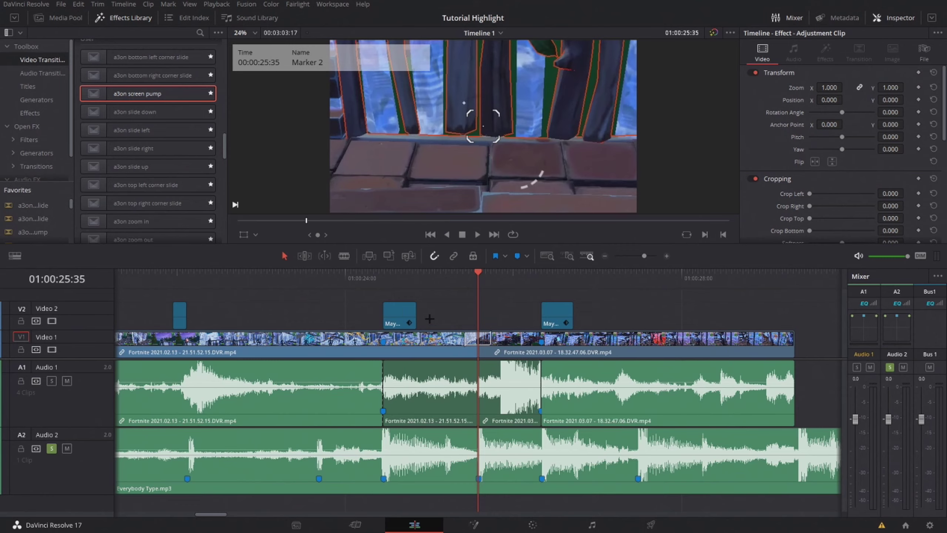
Drag the right edges of the Mayz Purple Glow Flicker Shake and Mayz Impact 2 clips on V2 further right
click(417, 318)
drag(417, 317, 481, 320)
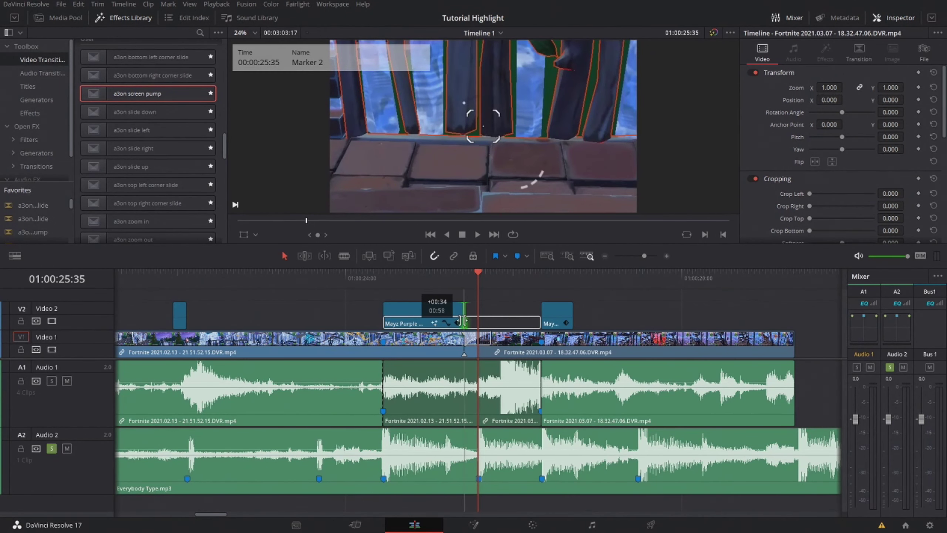
click(573, 318)
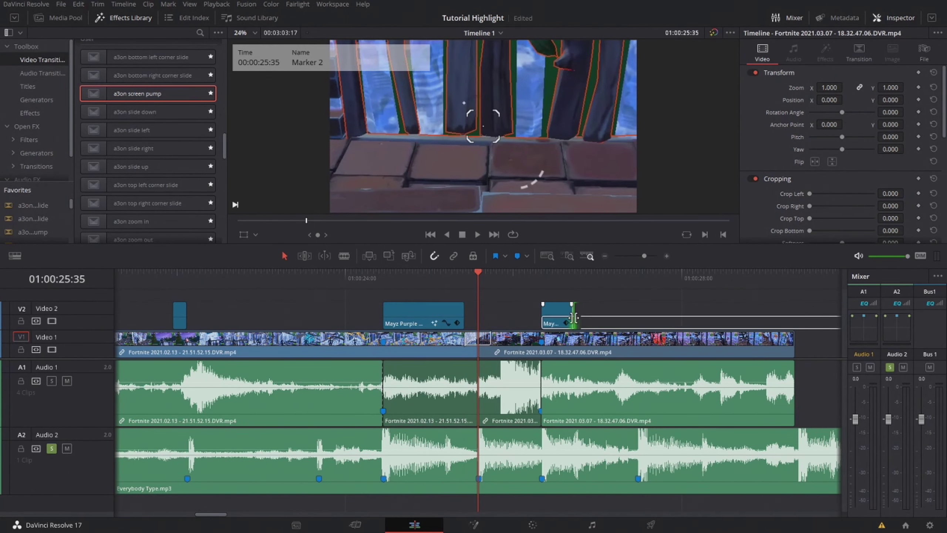
drag(573, 317, 637, 318)
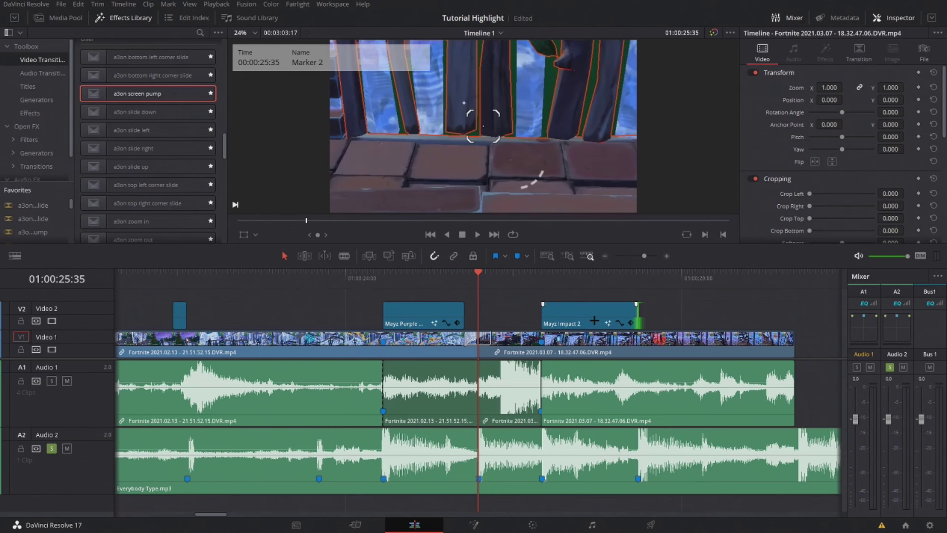
On the Deliver page, stop playback with the playhead at 01:00:24:27
key(shift+8)
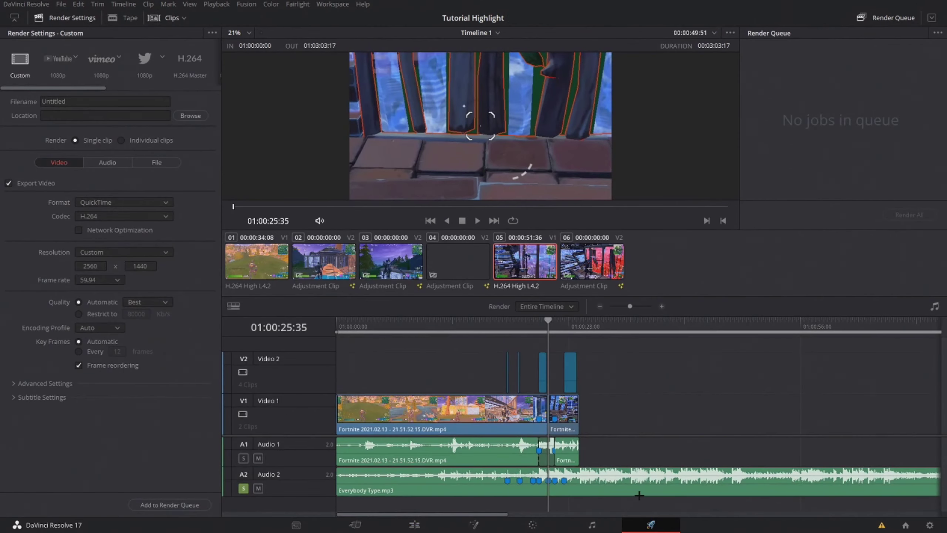
click(540, 326)
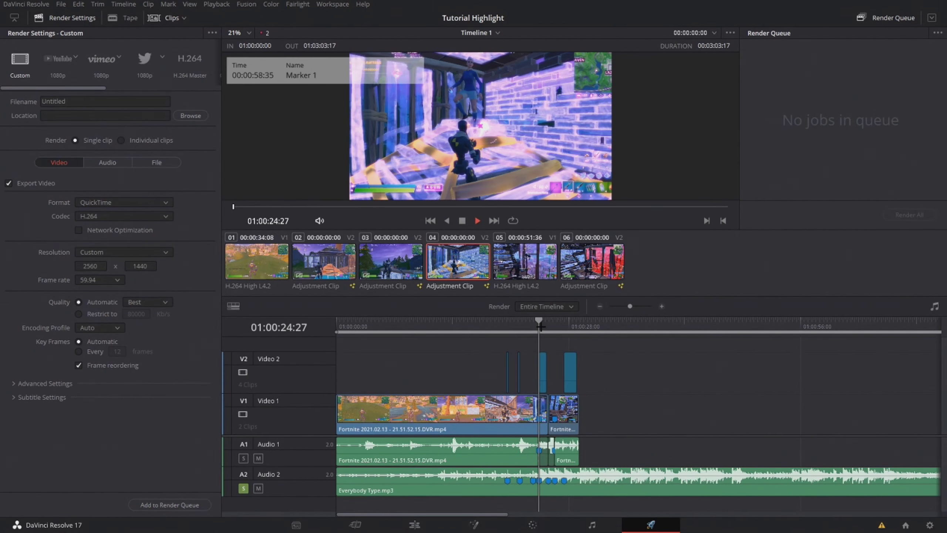
key(space)
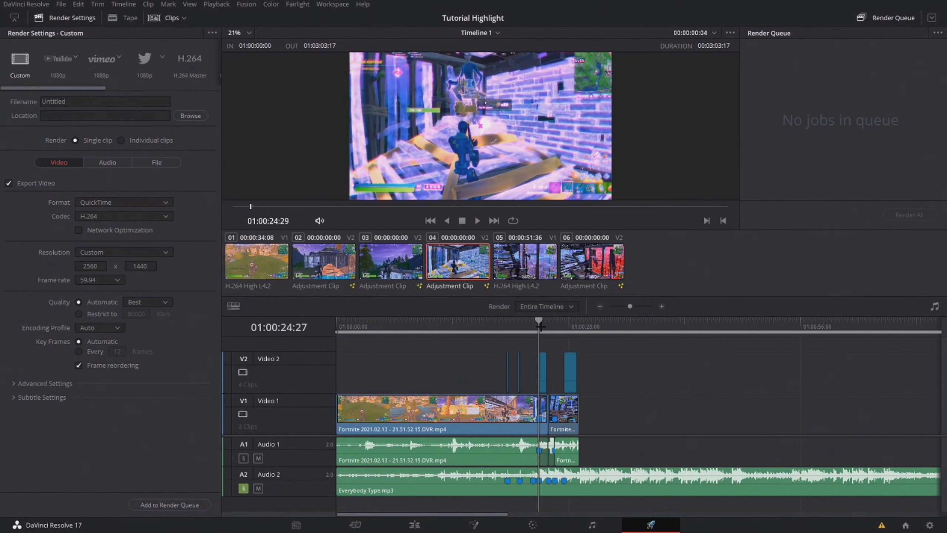
Set Playback > Render Cache to Smart on the Edit page, then return to Deliver
click(415, 525)
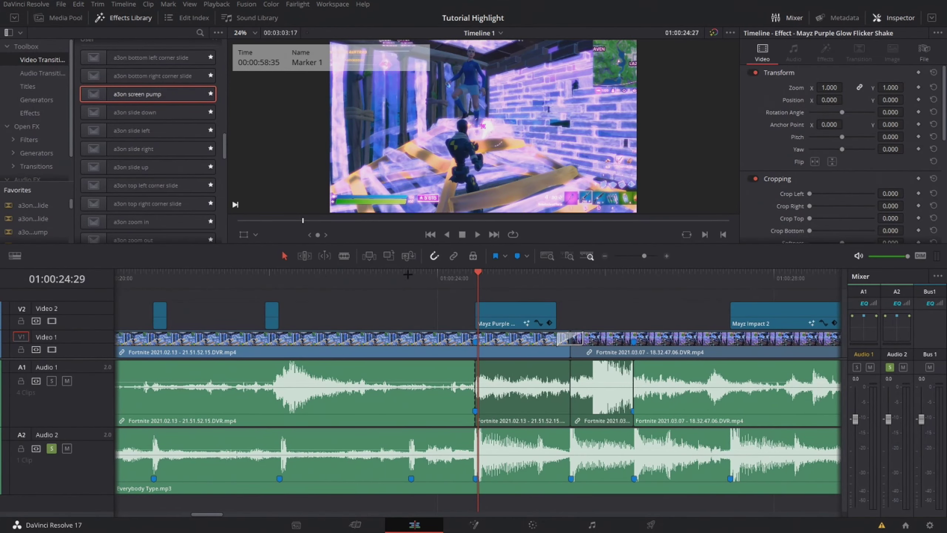
click(204, 4)
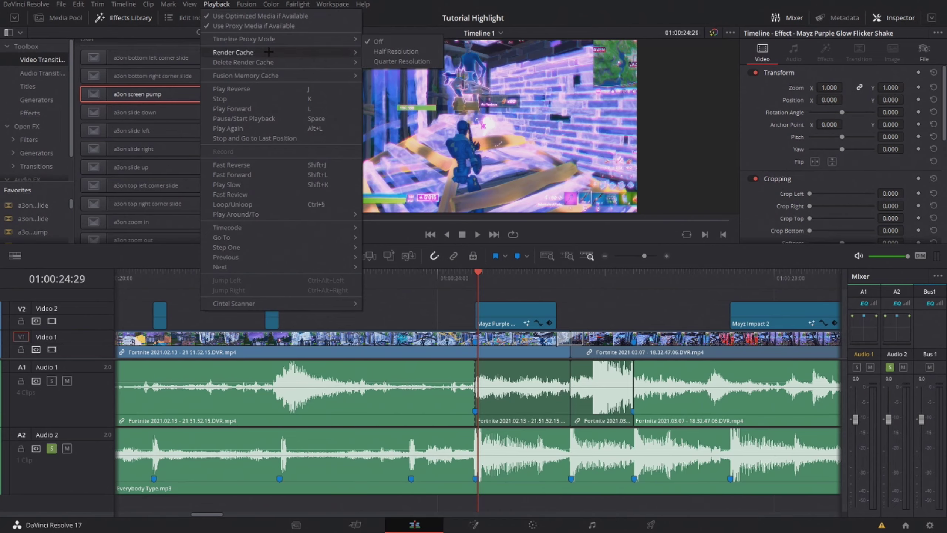
mouse_move(298, 52)
click(369, 63)
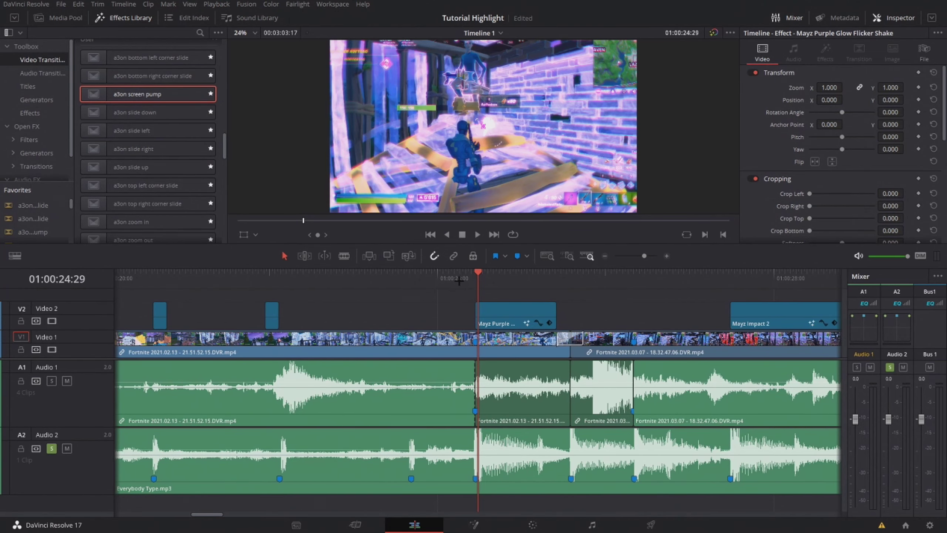
click(668, 527)
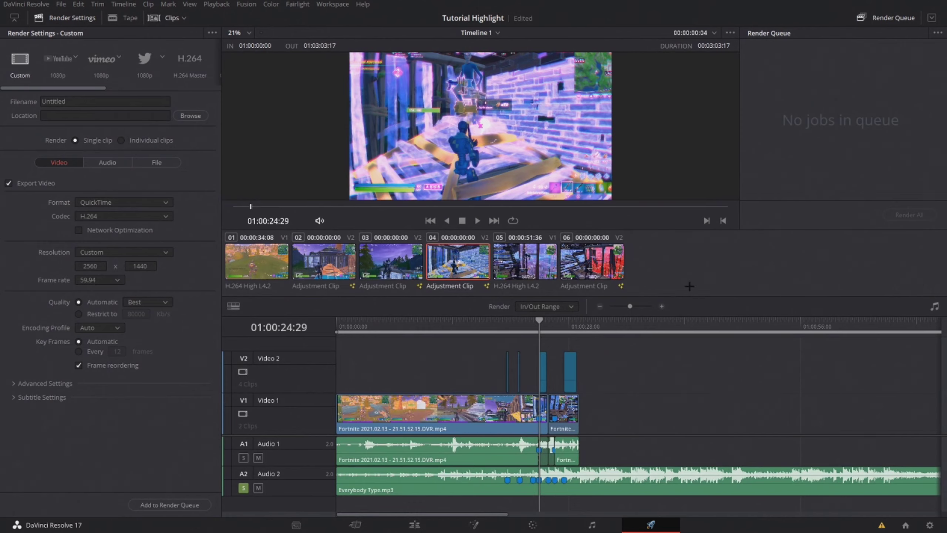
Save the render to the Videos folder with the filename 'Tutorial Highlight'
click(184, 116)
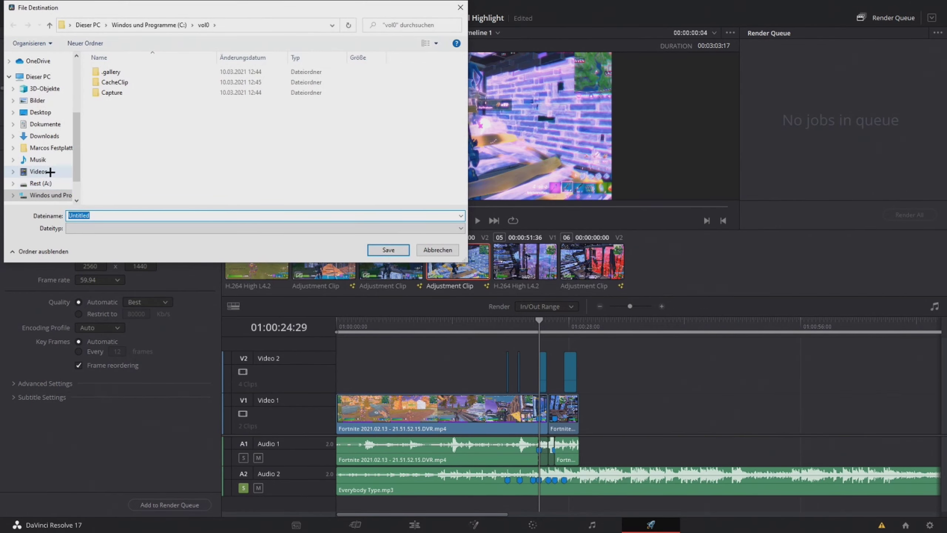
click(50, 172)
click(388, 250)
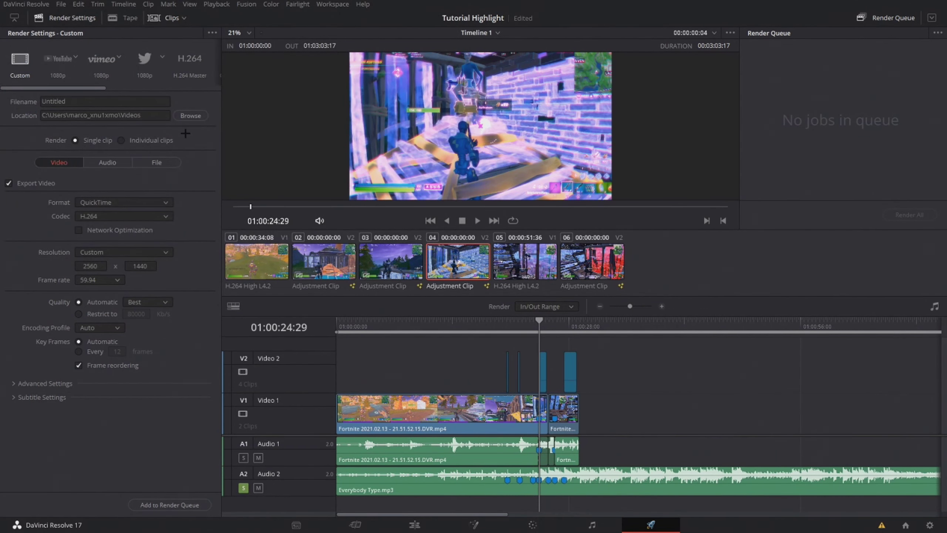
double_click(85, 99)
text(Tutorial Highlight)
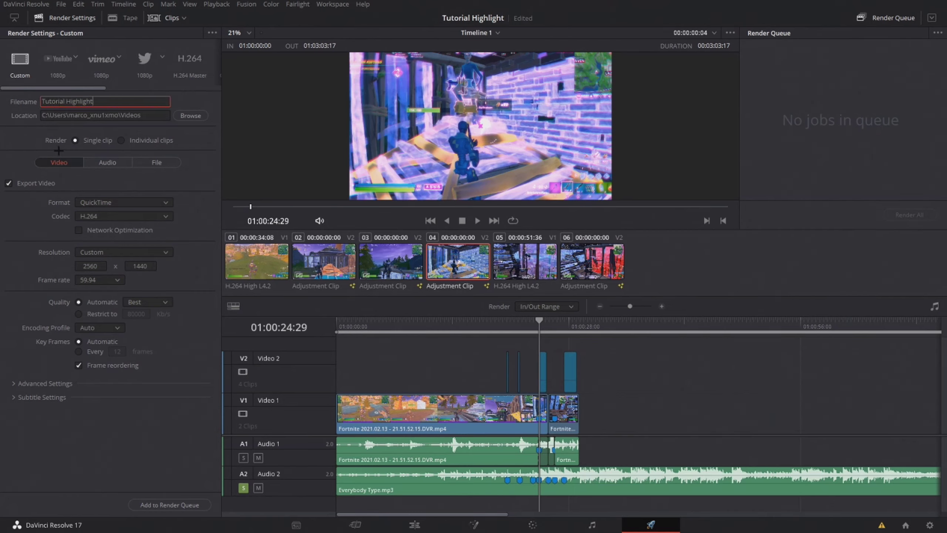
Set the video render format to MP4
click(108, 161)
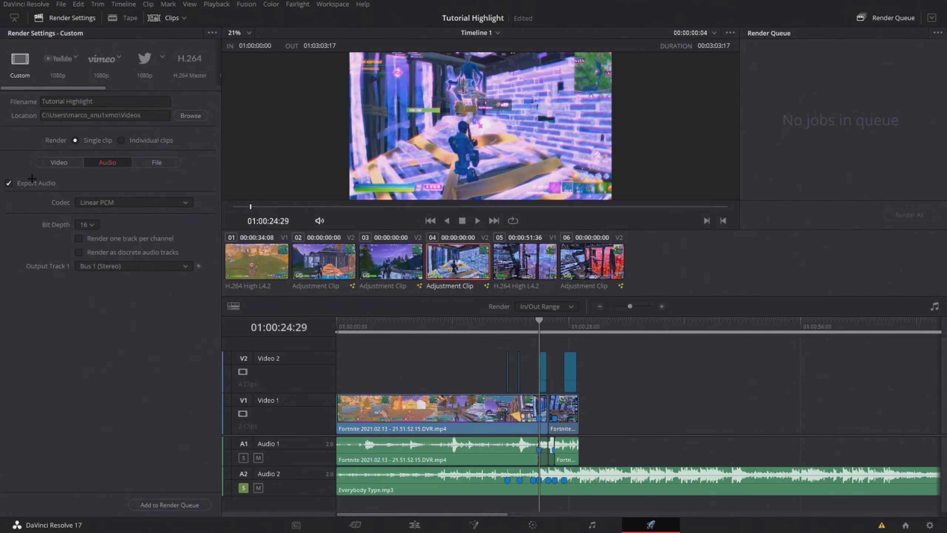
click(69, 164)
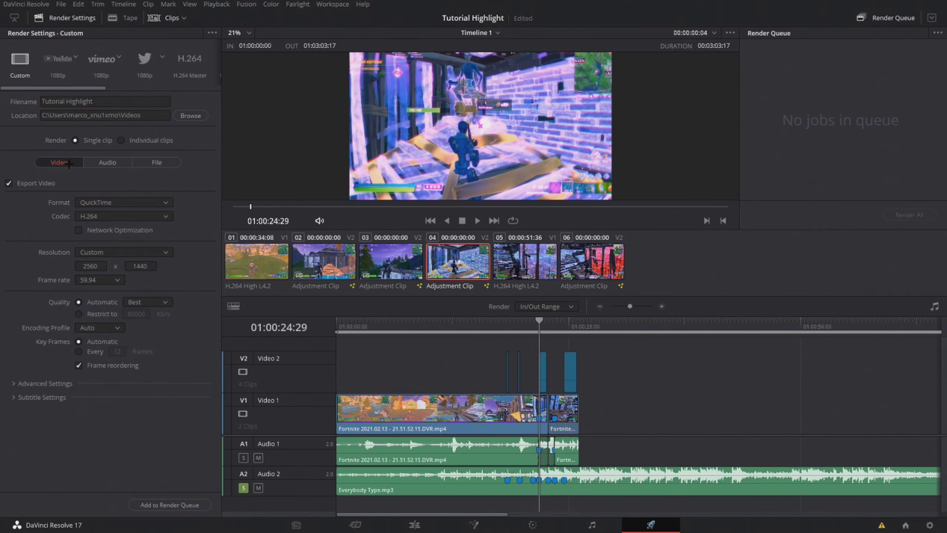
click(130, 202)
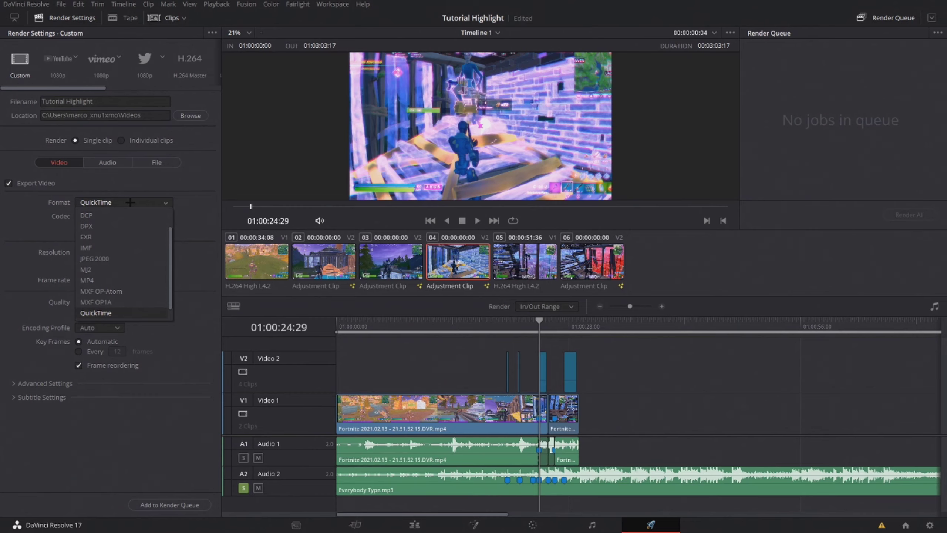
click(118, 279)
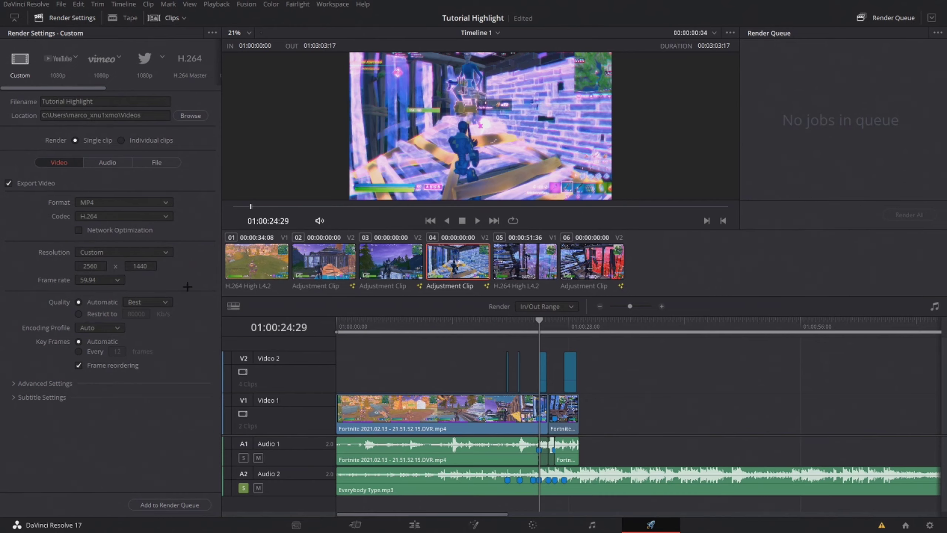
Restrict bitrate to the 2097151 Kb/s maximum, queue the Tutorial Highlight job and render all
click(78, 314)
click(145, 316)
text(1)
text(0000000)
key(Return)
click(183, 504)
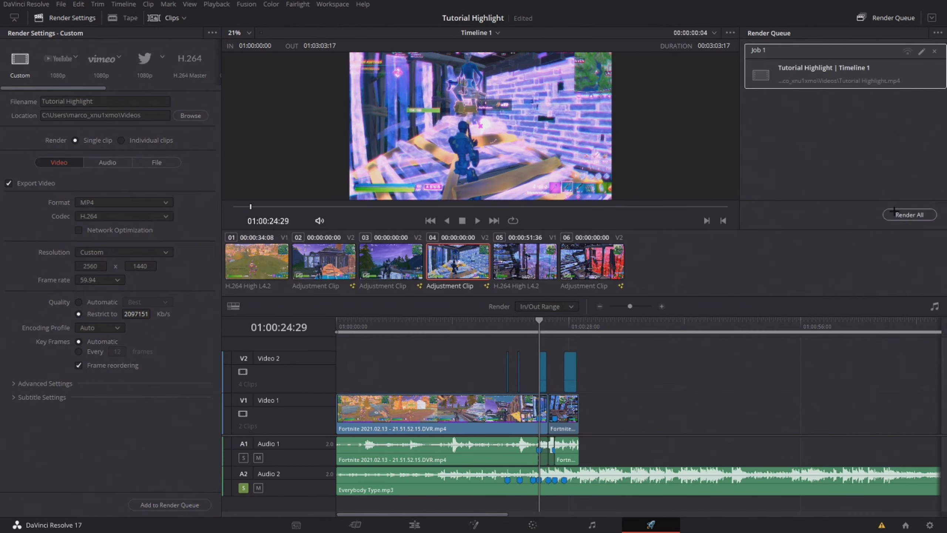
click(910, 216)
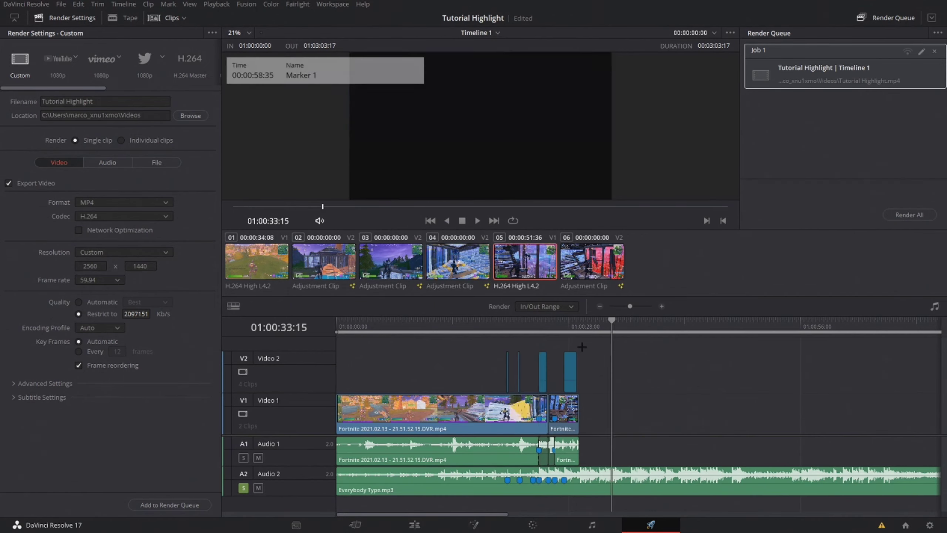